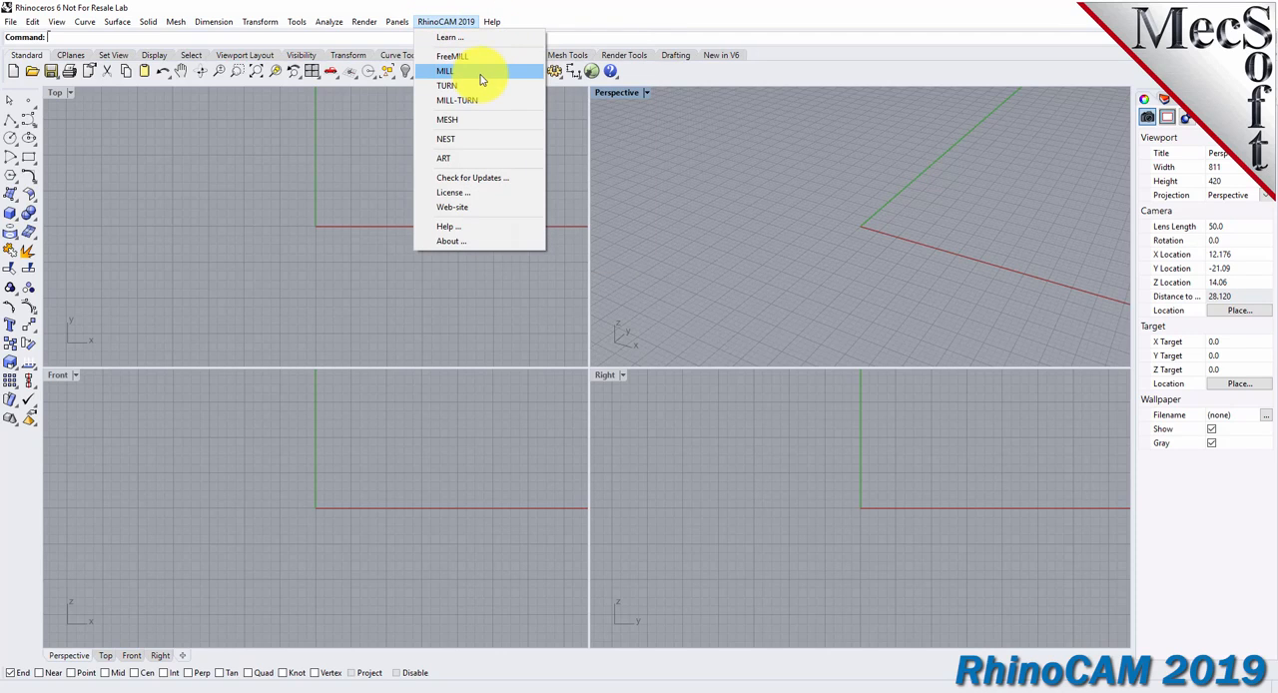
# Load the RhinoCAM MILL module and dock the Machining Objects browser beneath an enlarged Machining Browser.
pyautogui.click(483, 73)
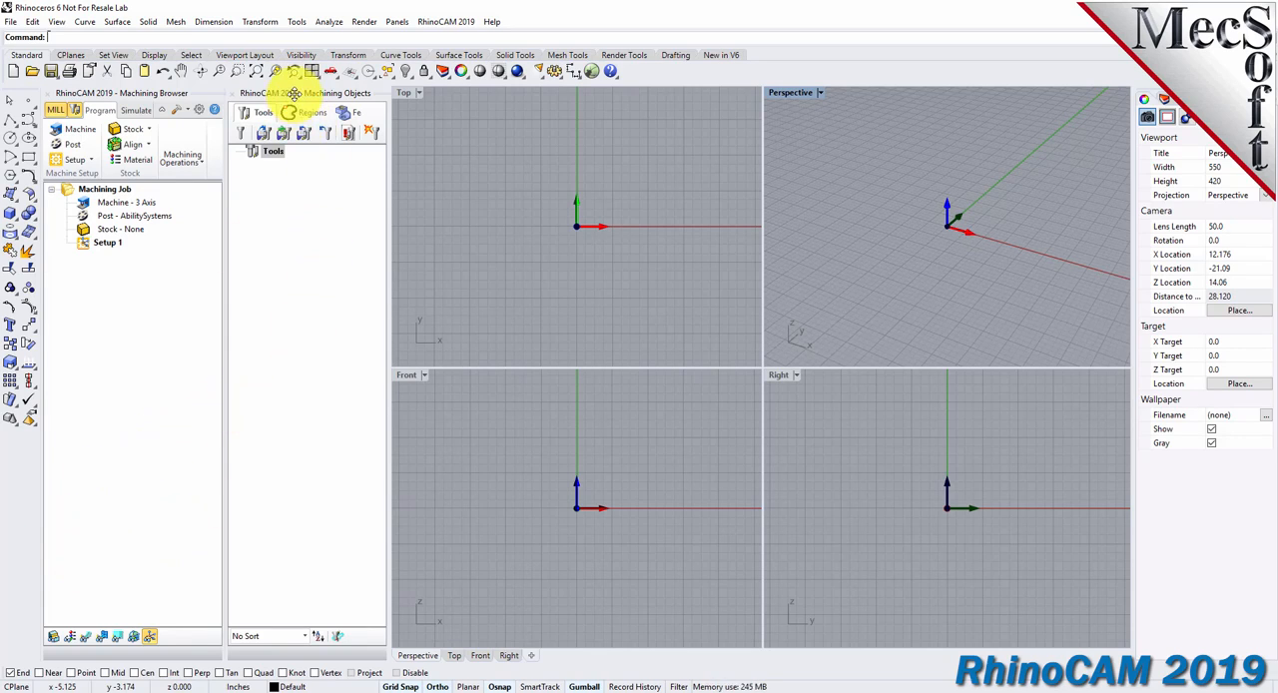
pyautogui.moveTo(295, 93); pyautogui.dragTo(329, 319)
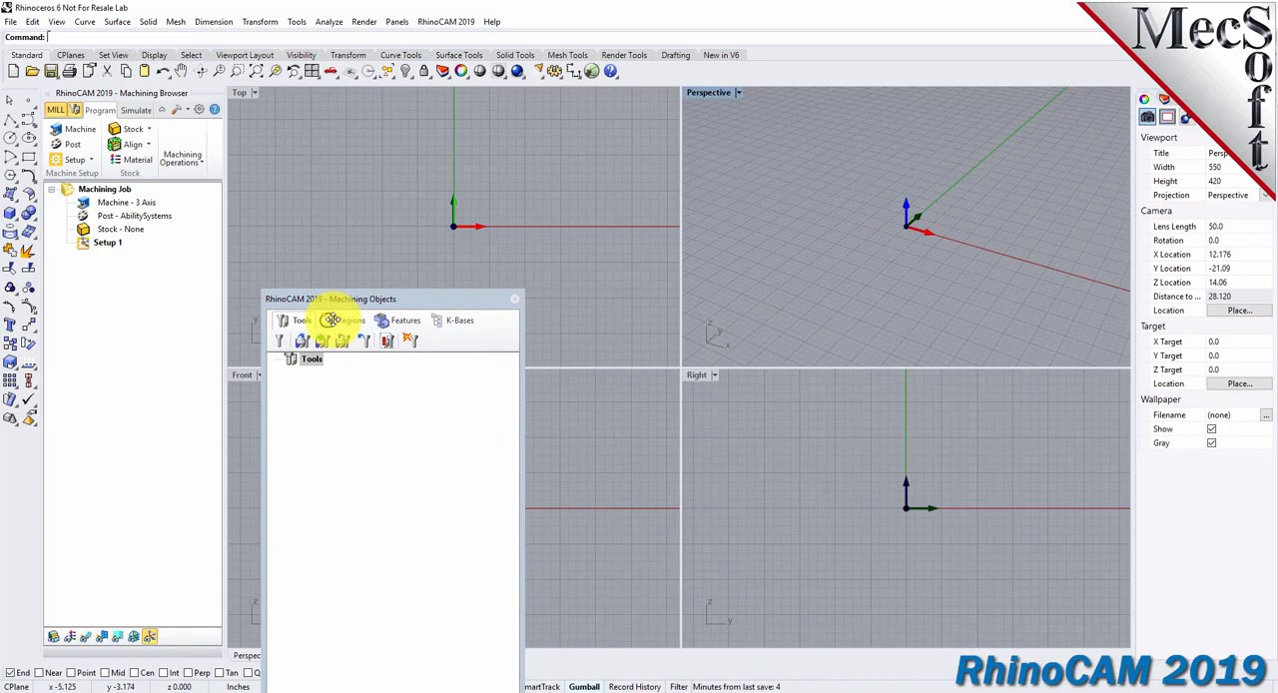
pyautogui.moveTo(329, 319); pyautogui.dragTo(102, 560)
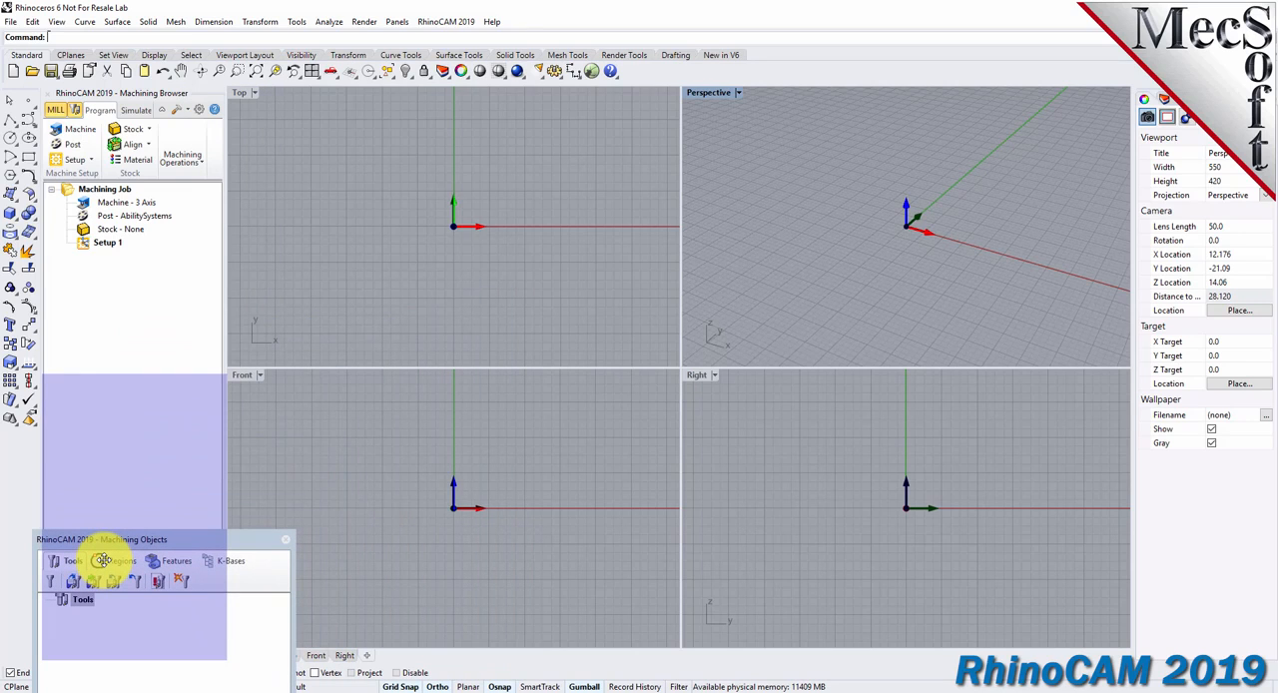
pyautogui.moveTo(103, 560); pyautogui.dragTo(108, 565)
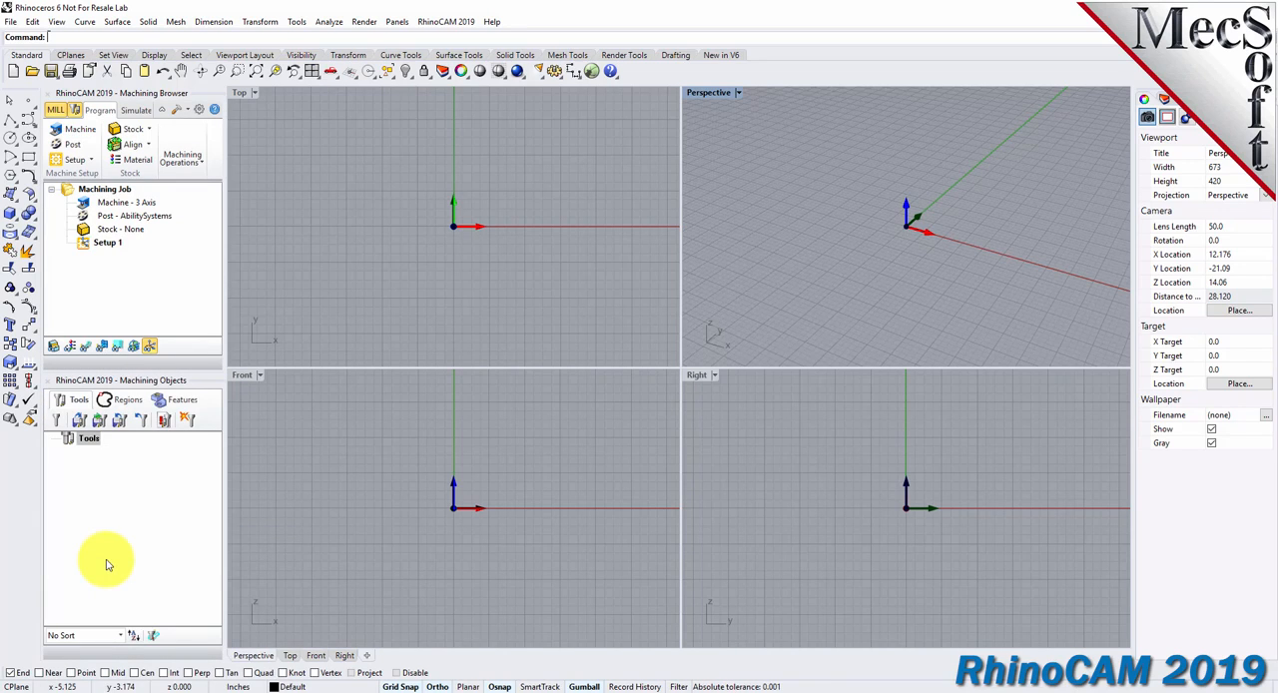
pyautogui.moveTo(224, 309); pyautogui.dragTo(306, 316)
pyautogui.moveTo(180, 373); pyautogui.dragTo(180, 451)
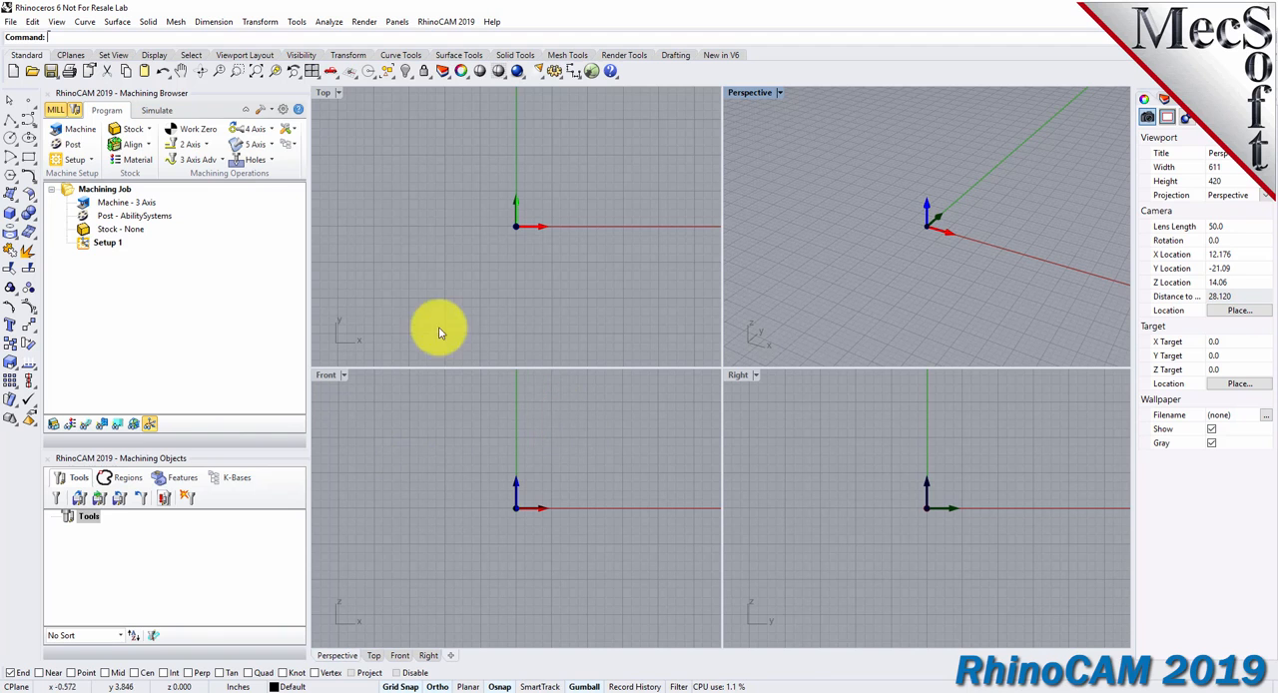
# Open the part file MILLQuickStartTutorial.3dm from the QuickStart folder.
pyautogui.click(31, 74)
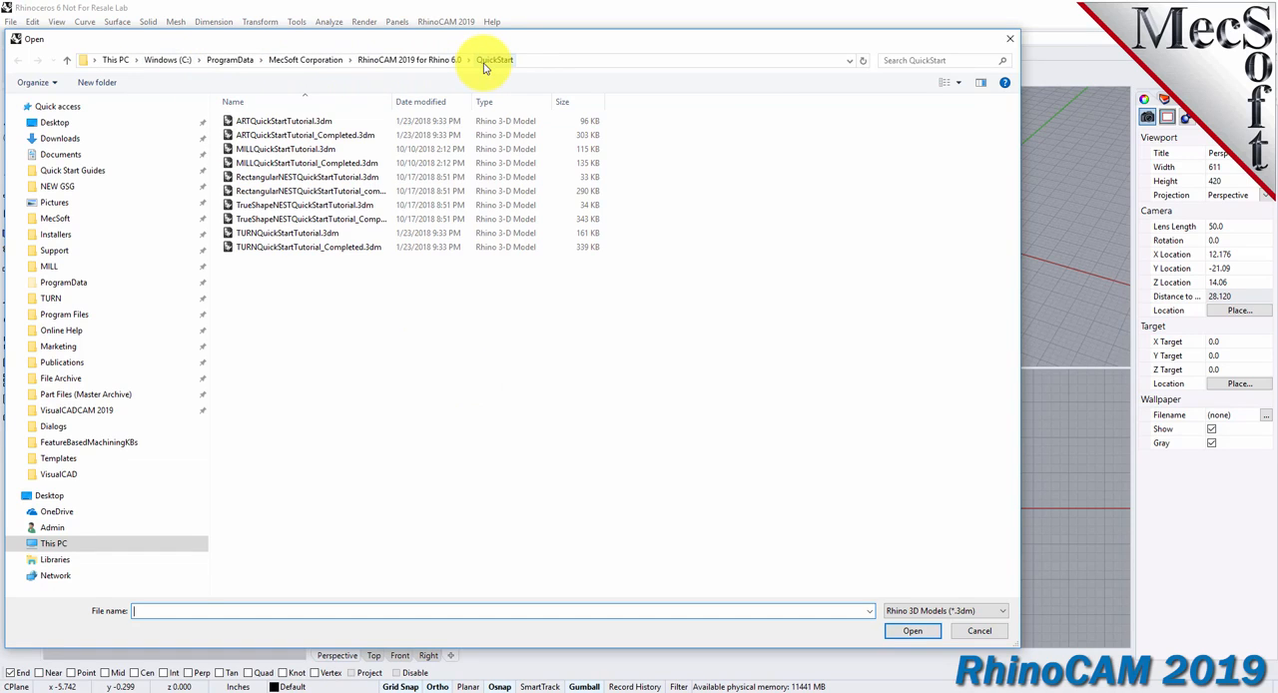
pyautogui.click(285, 151)
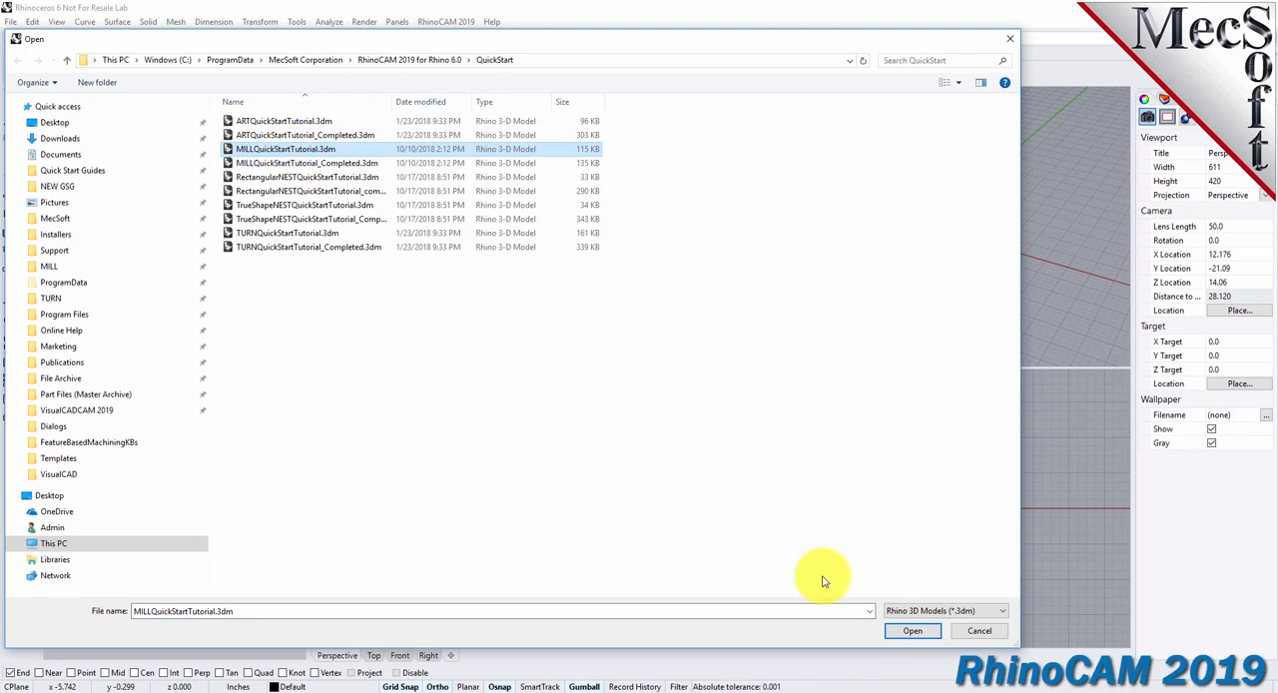
pyautogui.click(912, 632)
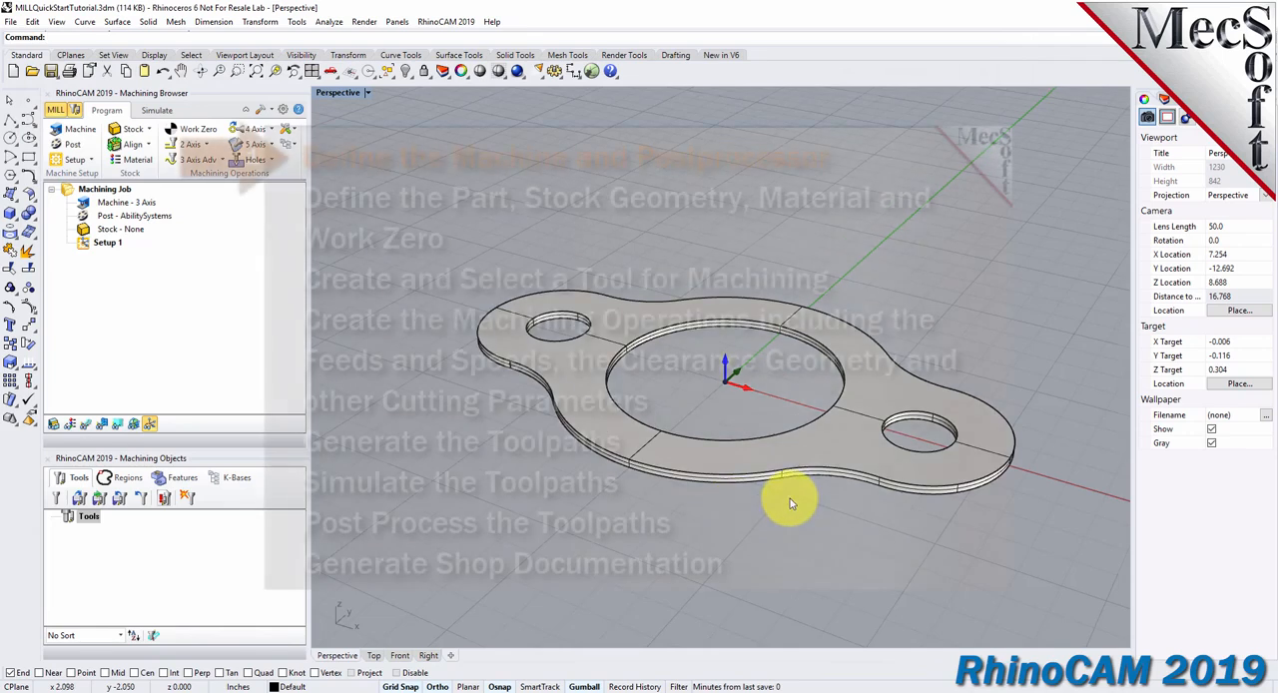
pyautogui.scroll(3, 785, 499)
pyautogui.scroll(-2, 734, 498)
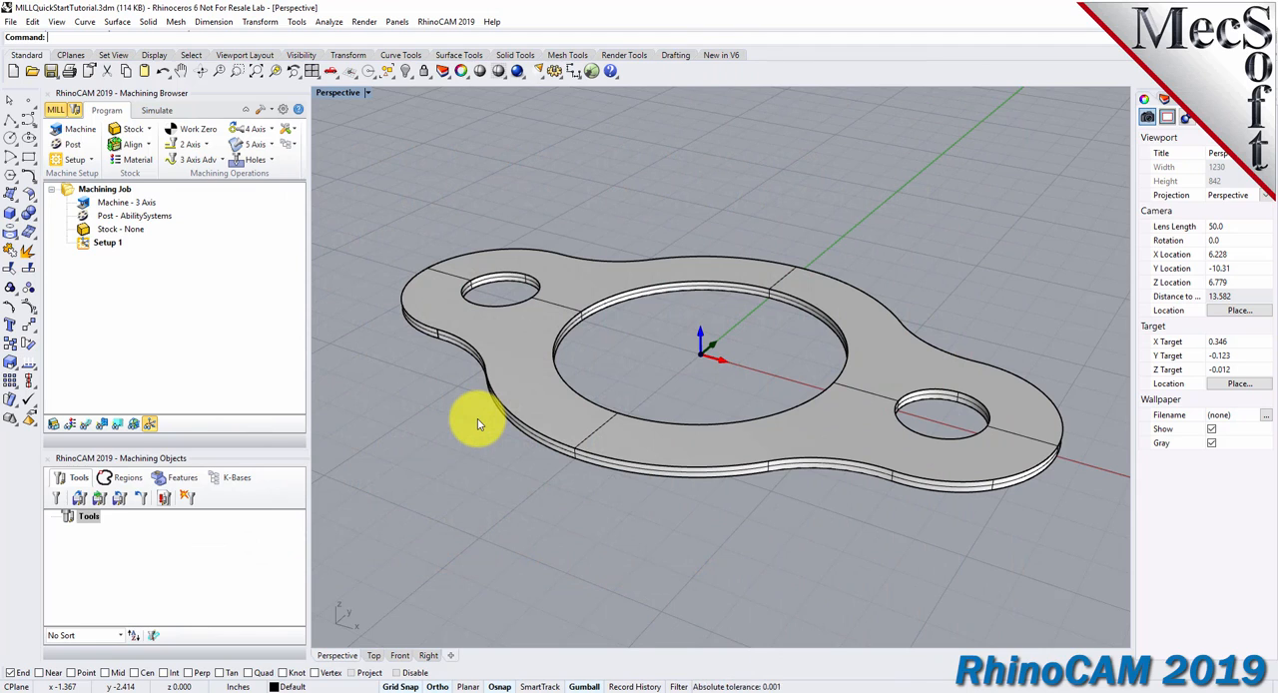
# Define the machine tool for the machining job with 3 Axis as the number of axes.
pyautogui.click(81, 135)
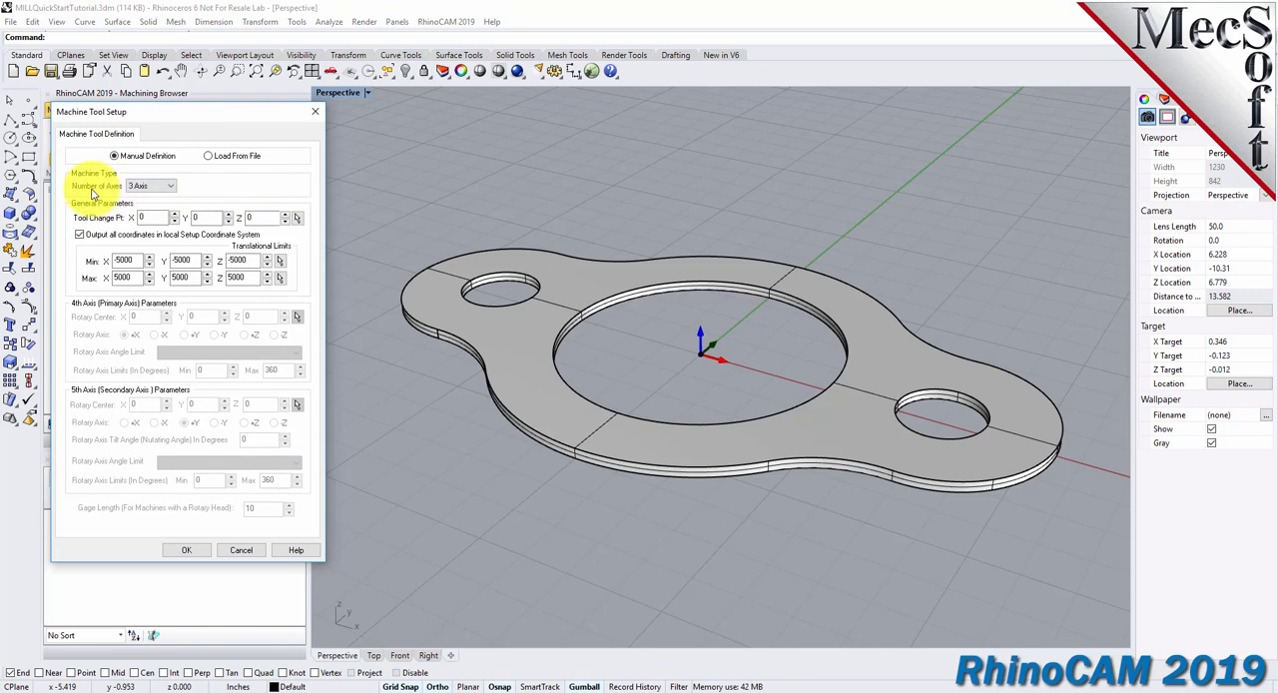
pyautogui.click(171, 189)
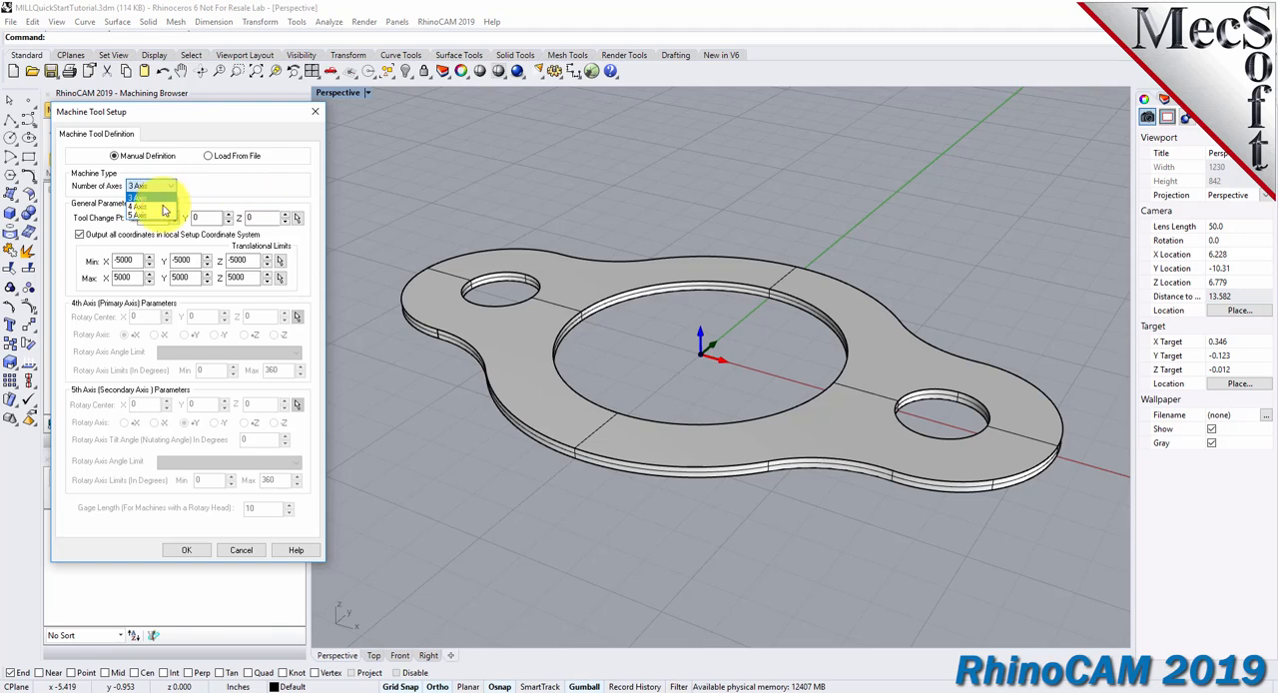
pyautogui.click(166, 199)
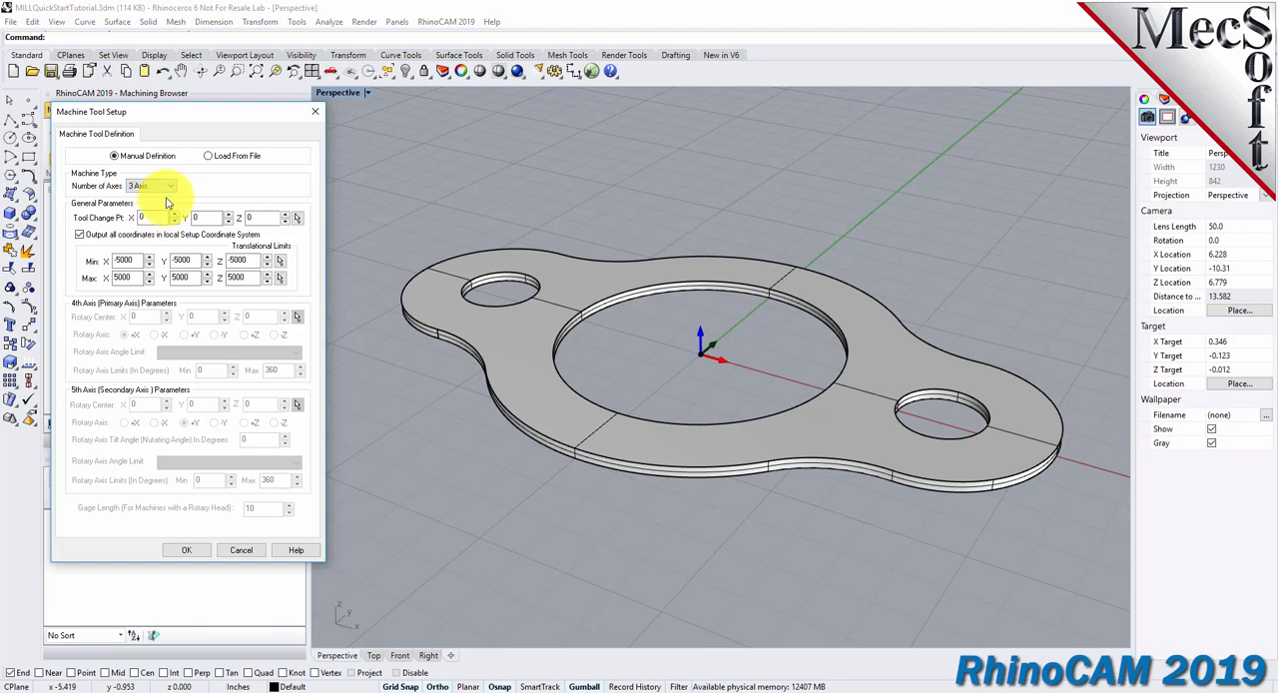
pyautogui.click(187, 550)
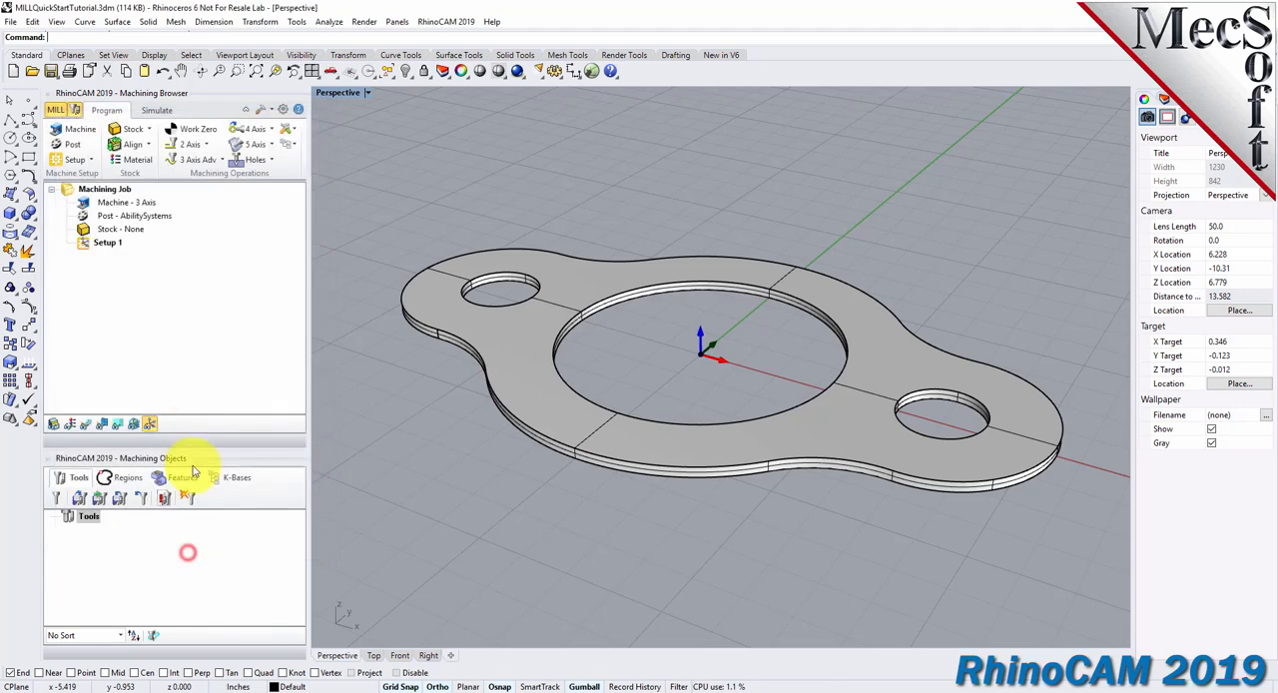
pyautogui.click(125, 203)
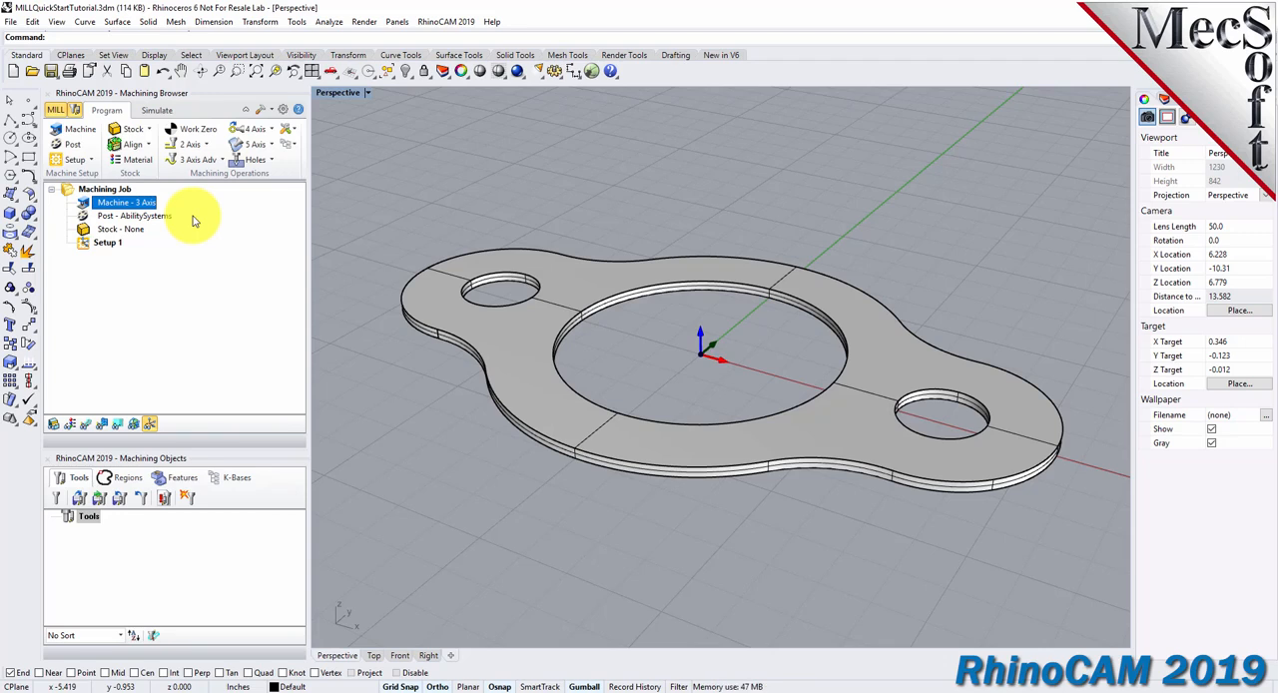
# Set the job's post-processor to Haas, with .nc as the posted file extension.
pyautogui.click(73, 146)
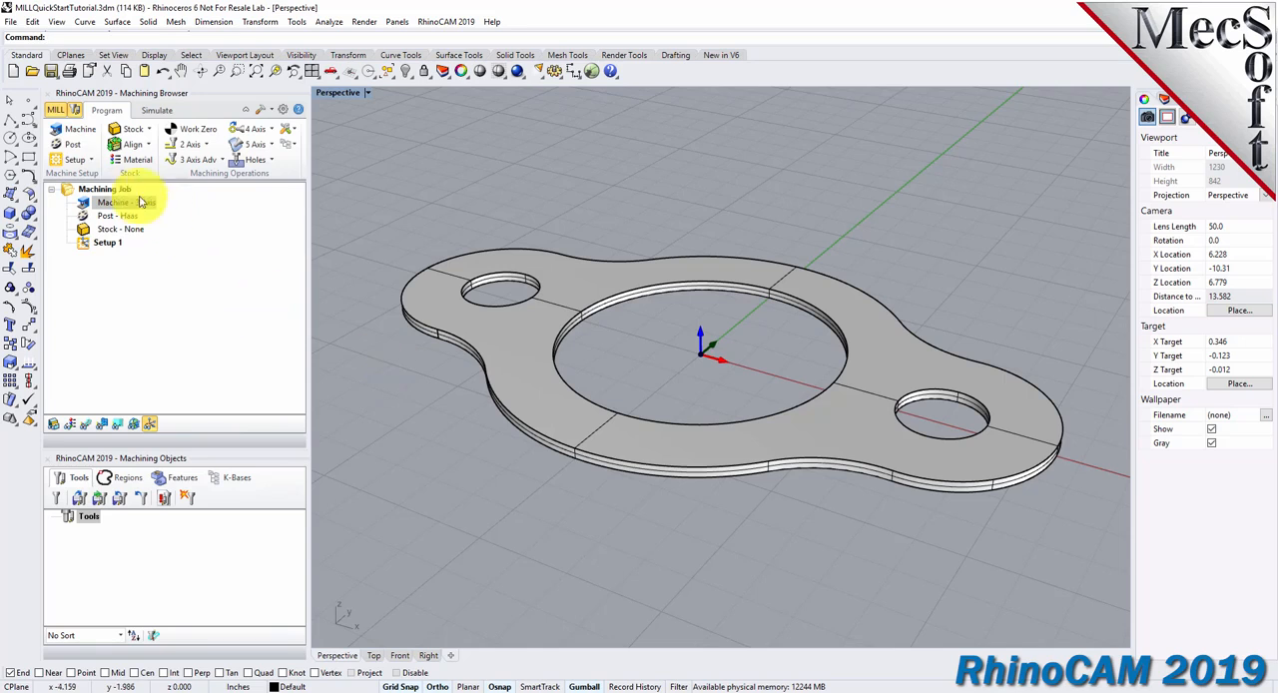
pyautogui.click(74, 147)
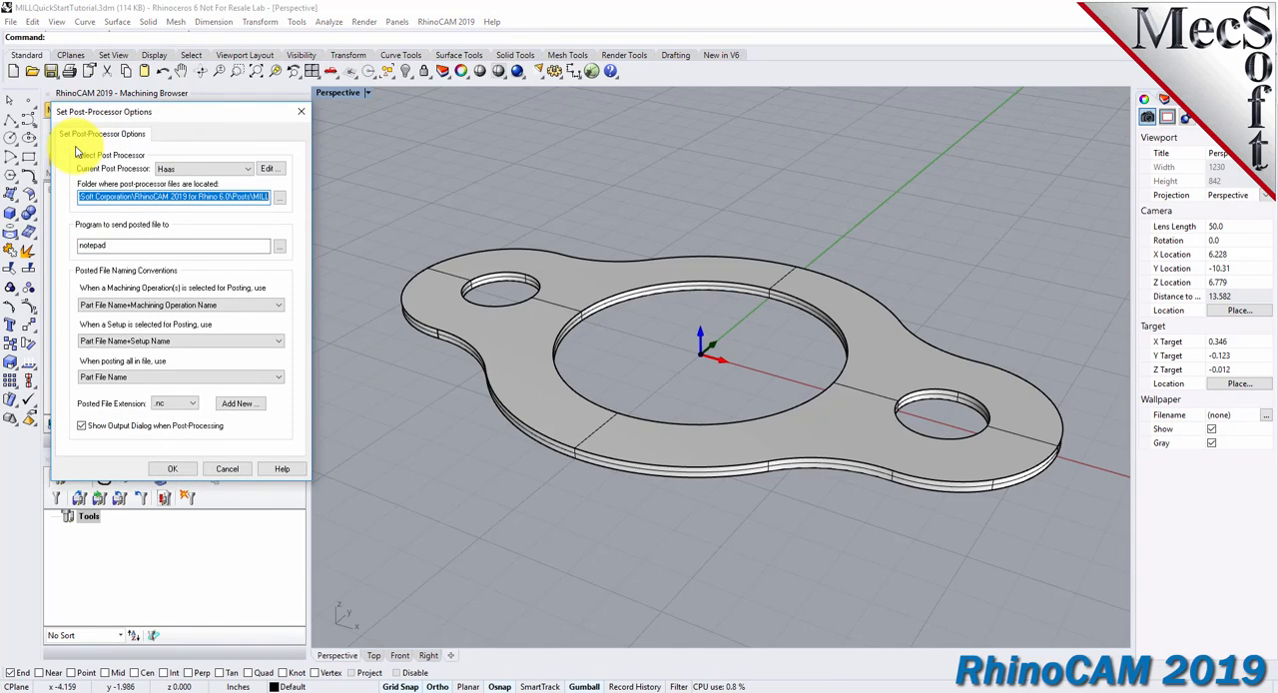
pyautogui.click(248, 168)
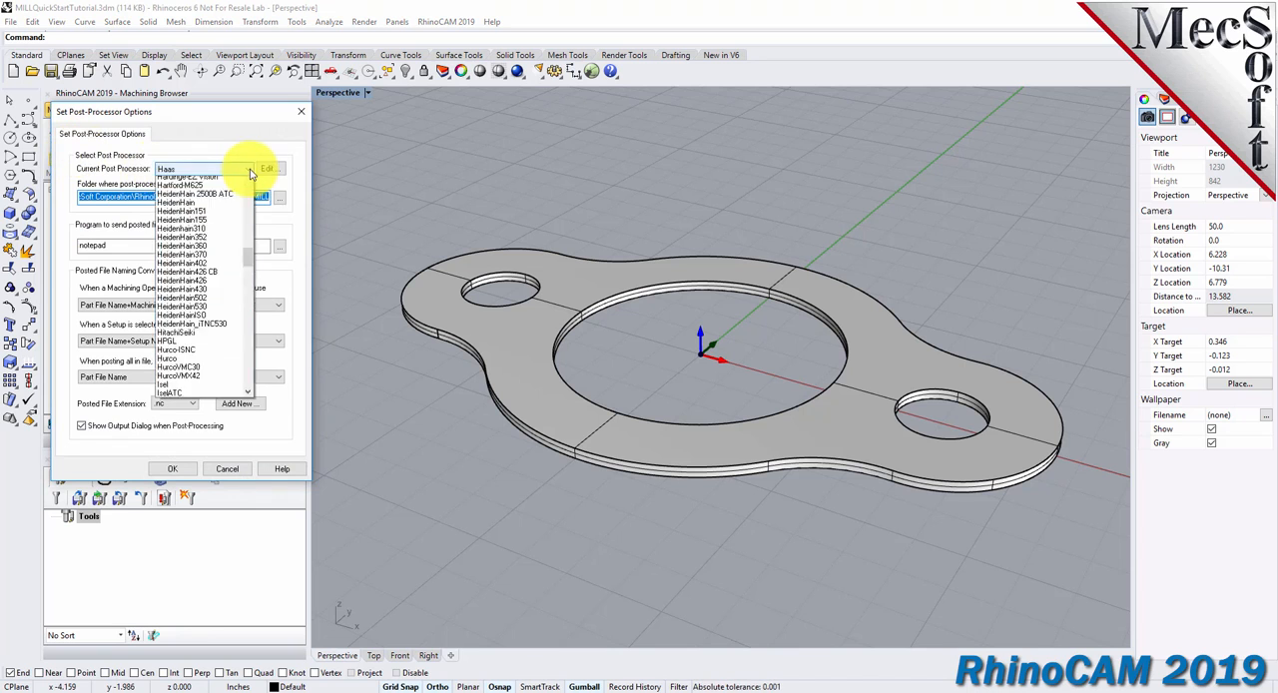
pyautogui.moveTo(248, 295)
pyautogui.mouseDown()
pyautogui.moveTo(254, 180)
pyautogui.moveTo(251, 286)
pyautogui.mouseUp()
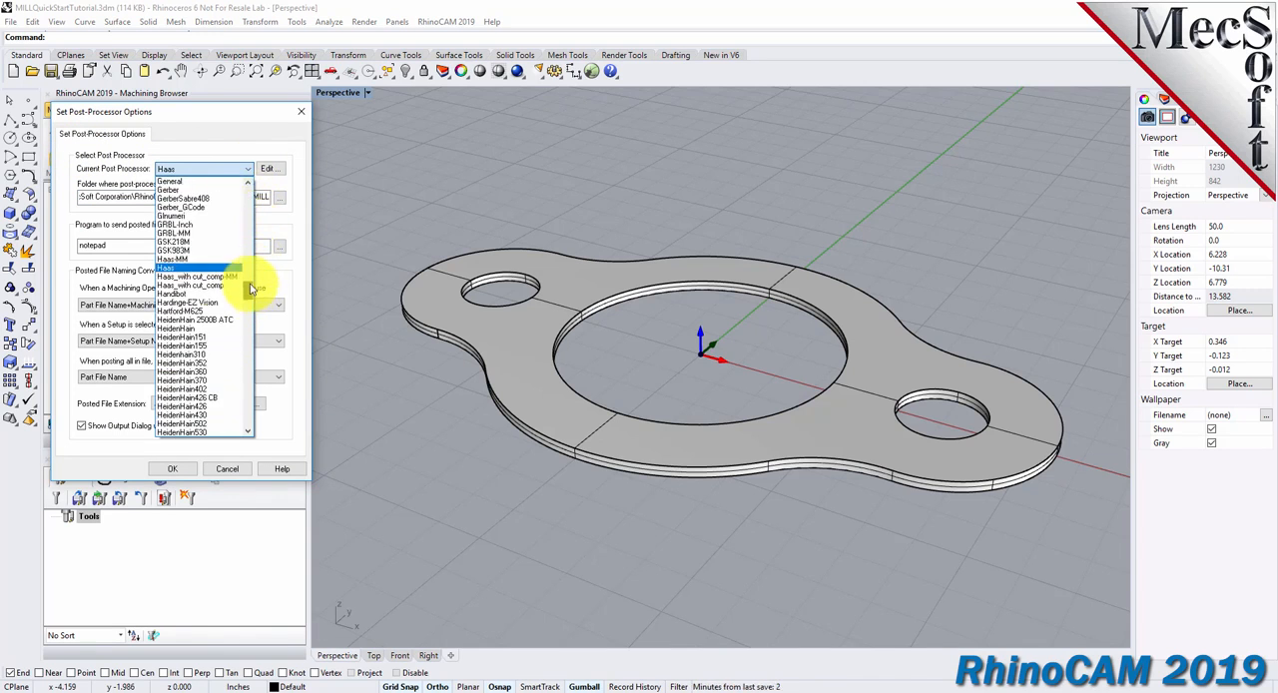
pyautogui.click(167, 270)
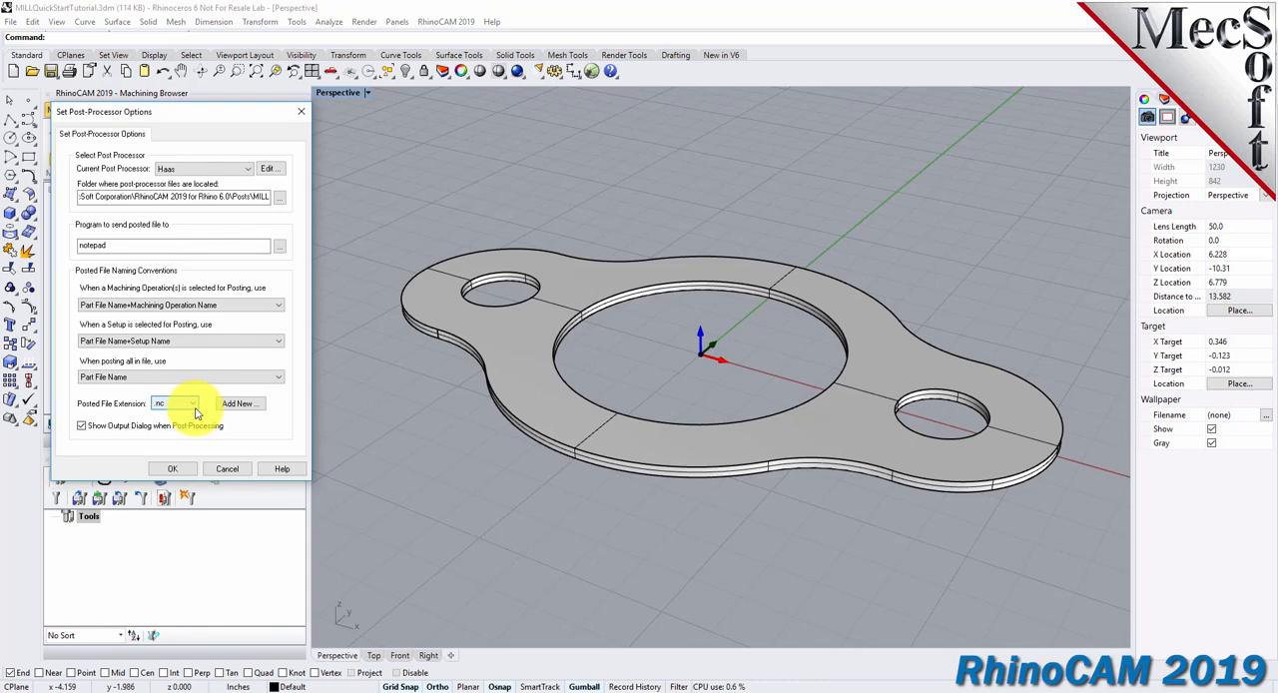
pyautogui.click(172, 468)
pyautogui.click(116, 215)
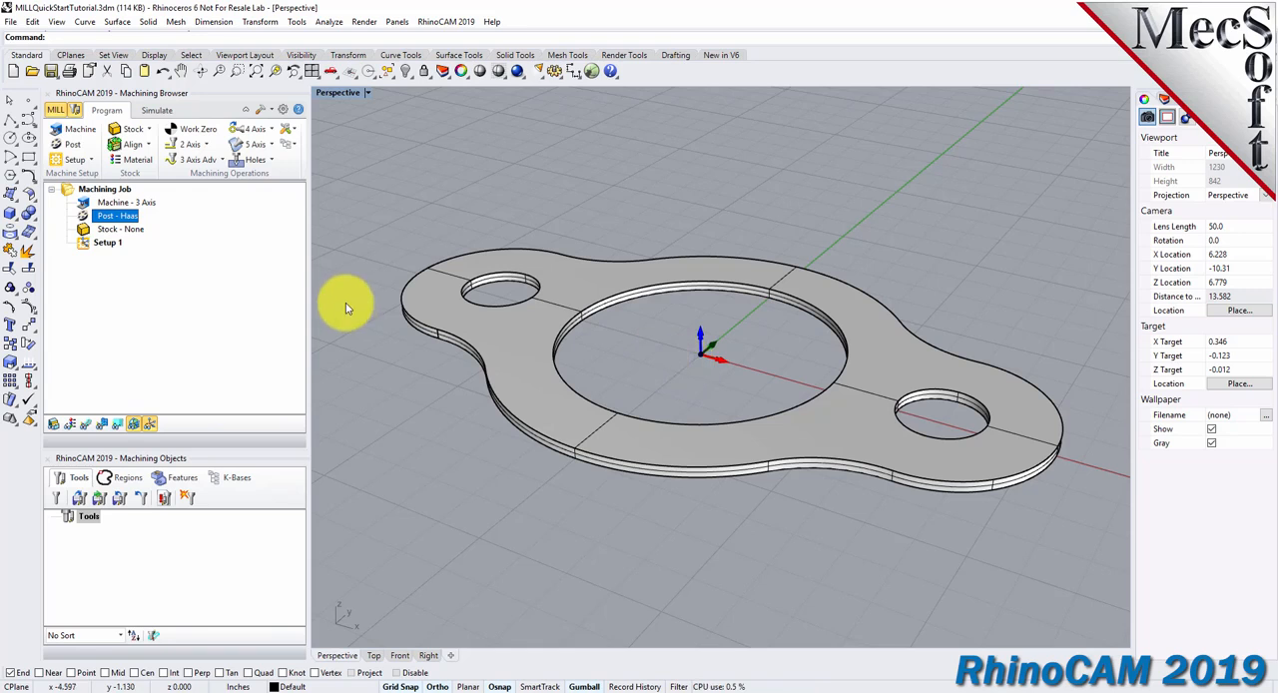
# Create a box stock with length 10, width 6 and height 0.125, referenced from its bottom front-left corner.
pyautogui.click(147, 133)
pyautogui.click(147, 135)
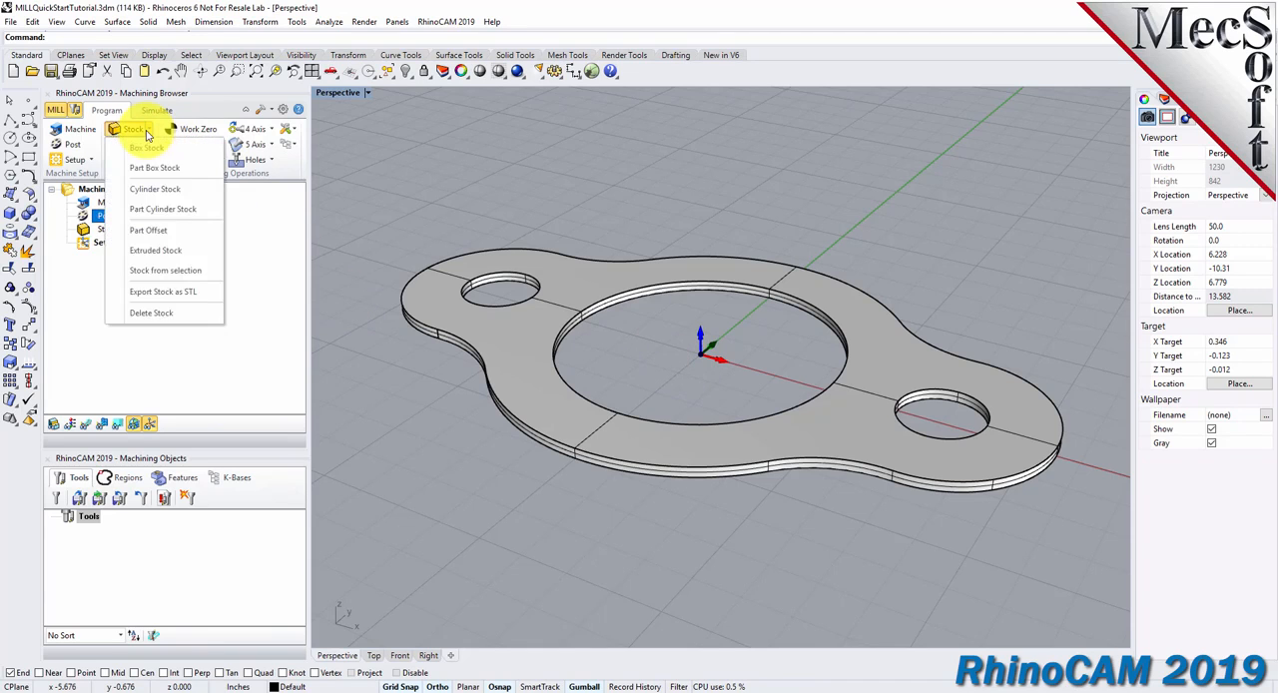
pyautogui.click(186, 155)
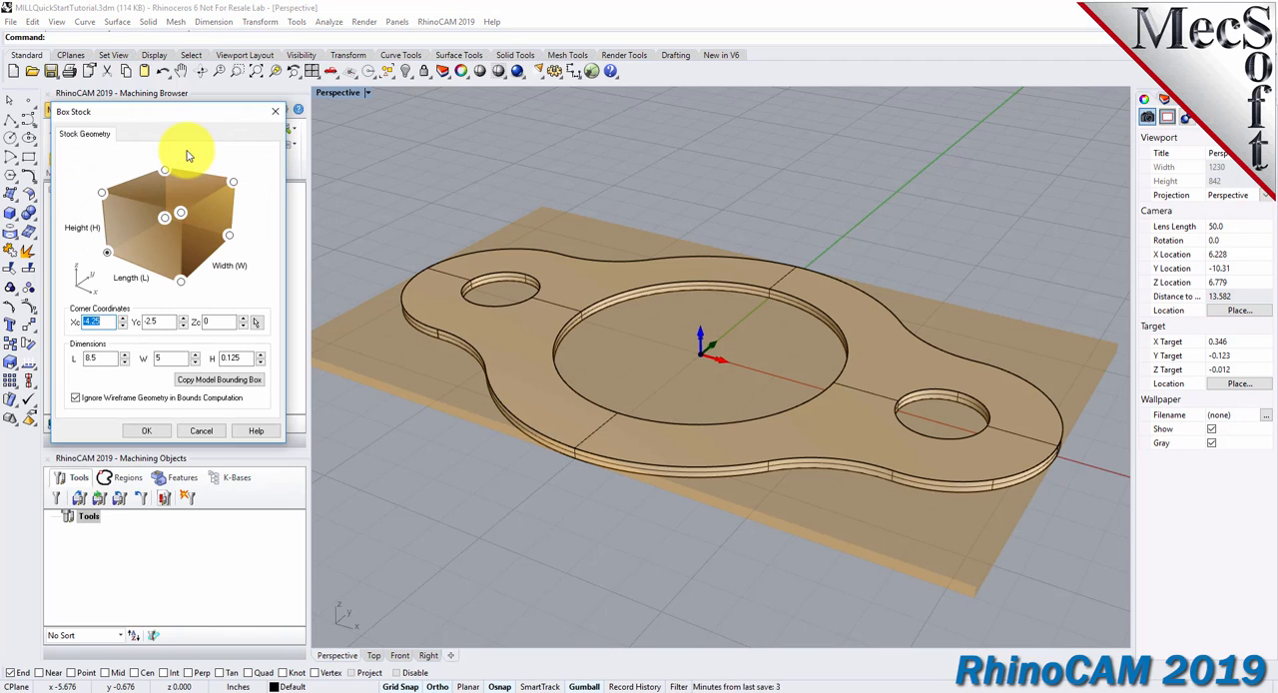
pyautogui.doubleClick(100, 357)
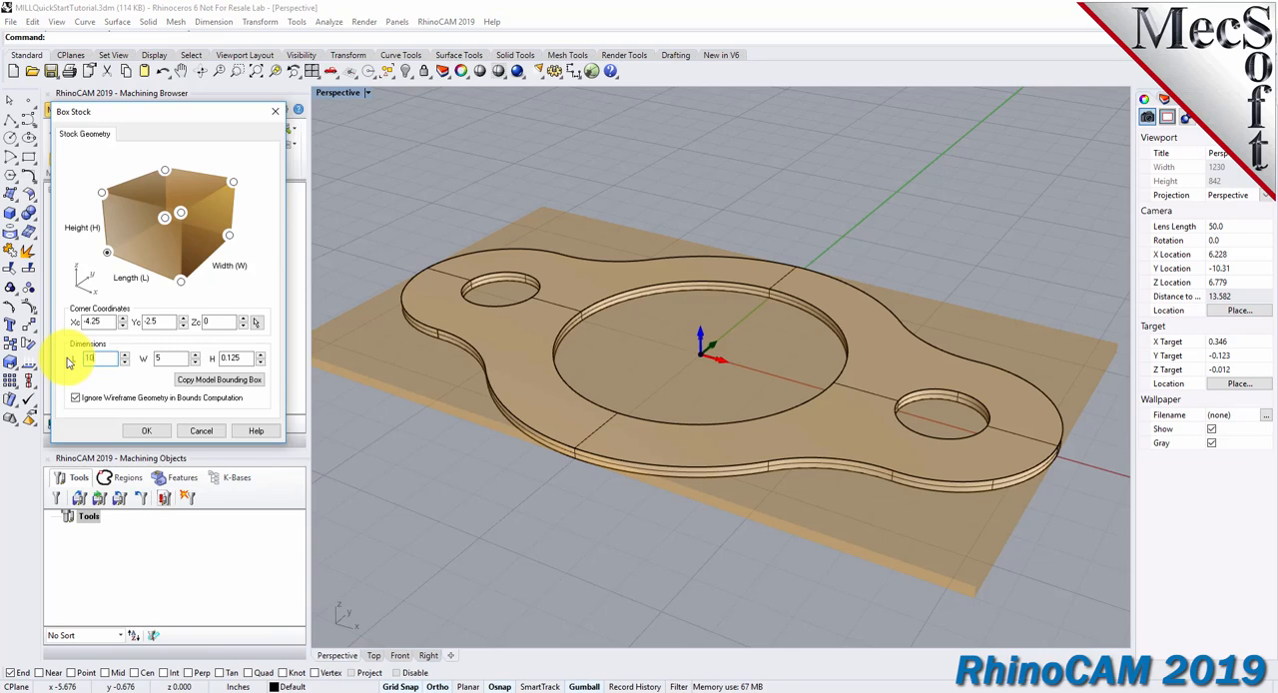
pyautogui.write('10.0')
pyautogui.doubleClick(170, 357)
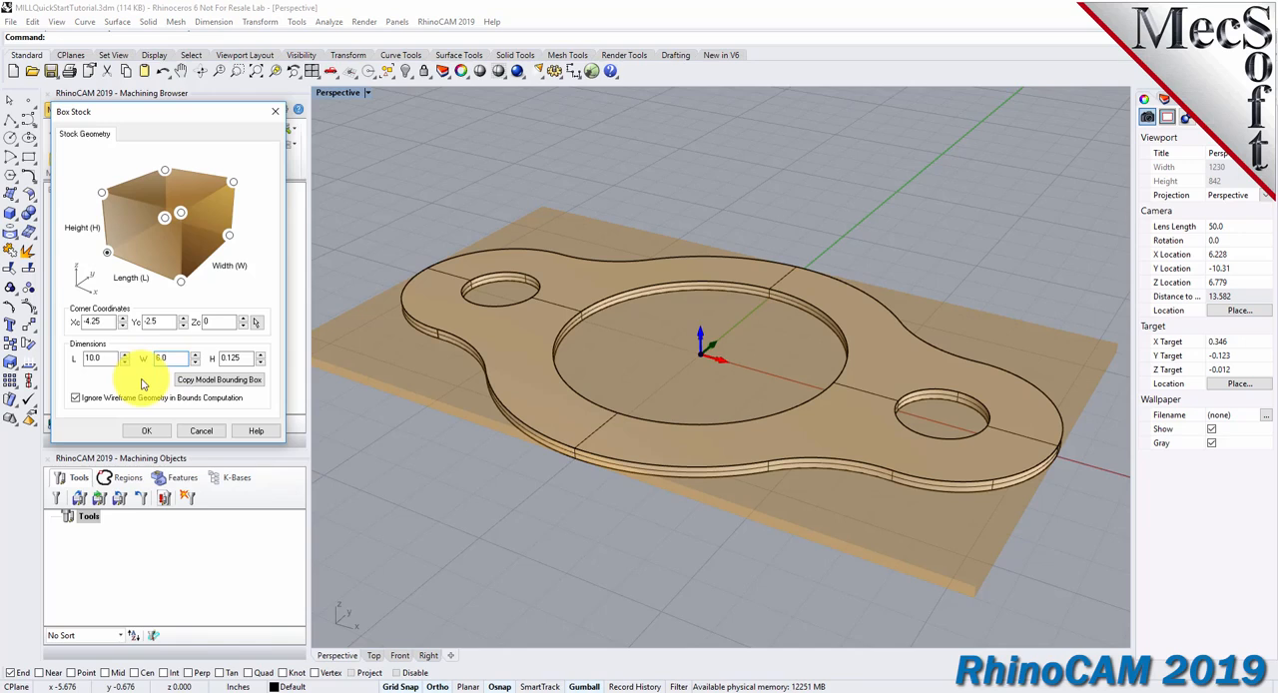
pyautogui.doubleClick(246, 359)
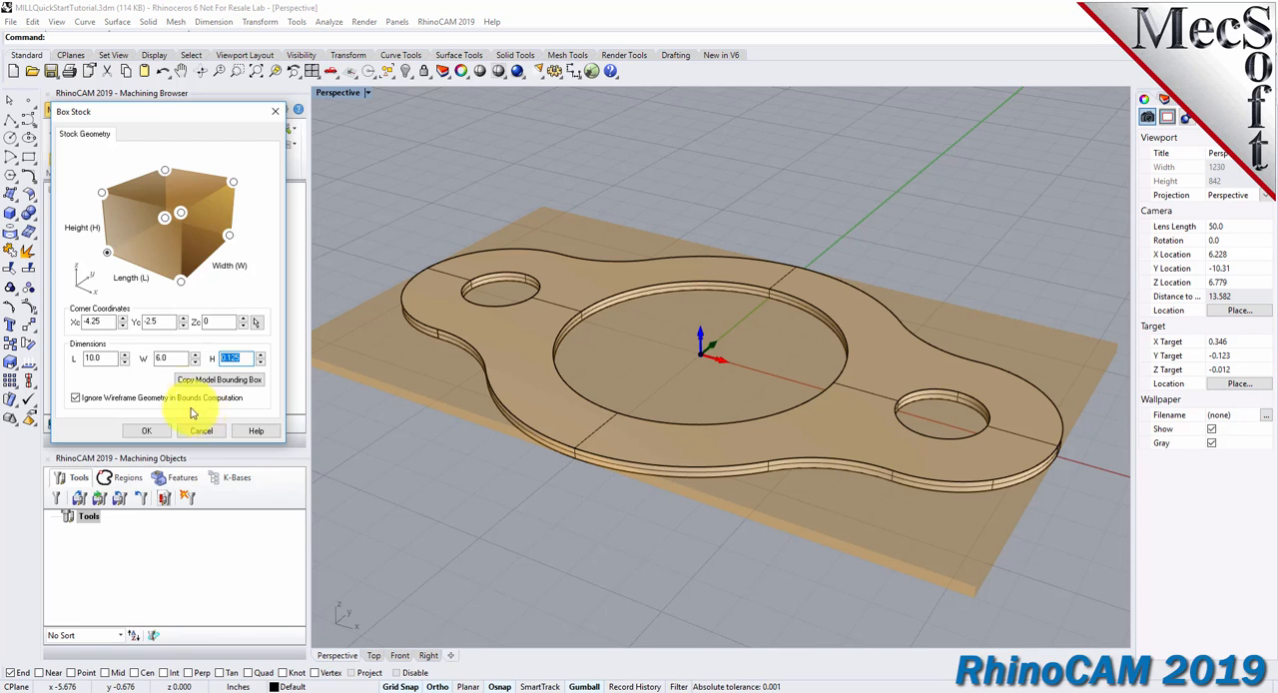
pyautogui.click(108, 253)
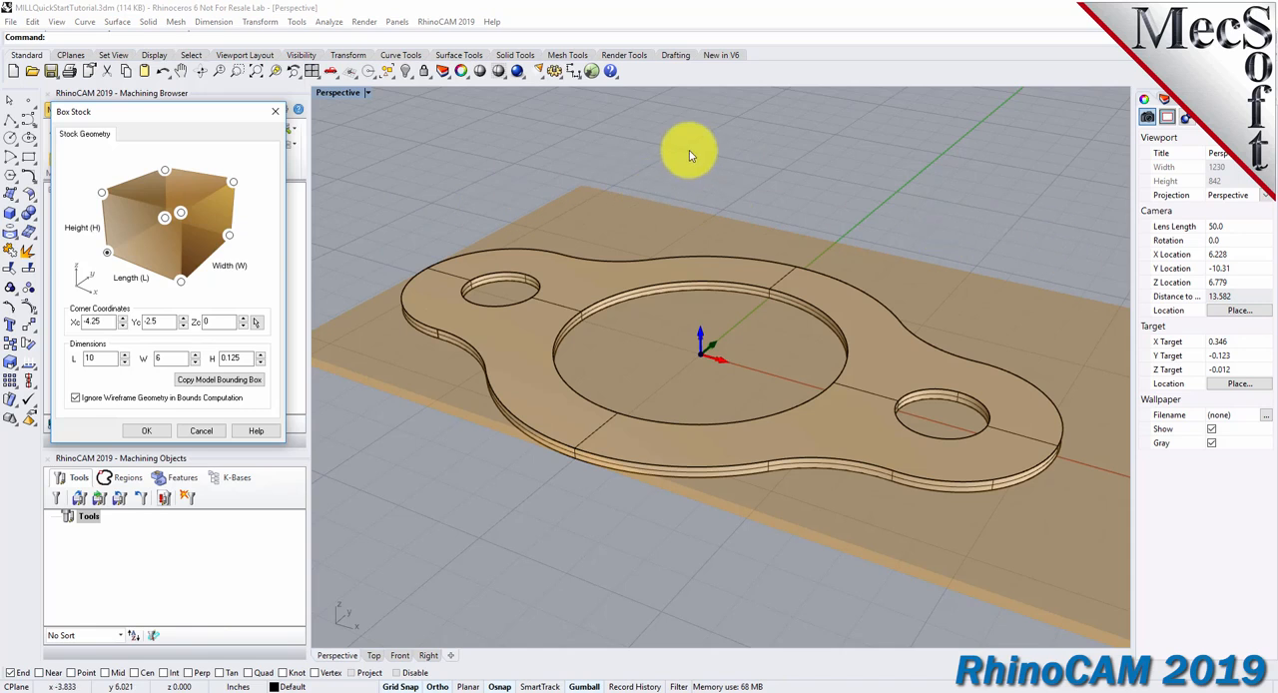
pyautogui.click(150, 432)
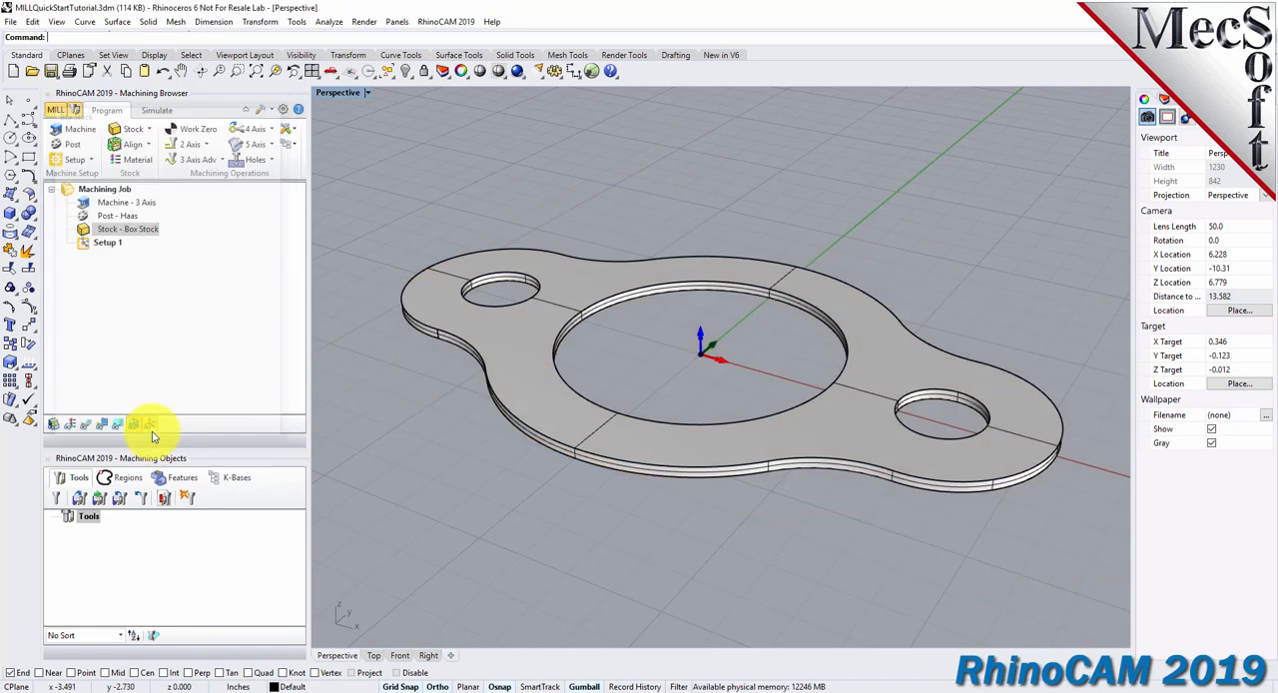
# Turn on stock visibility to display the box stock around the part.
pyautogui.click(87, 232)
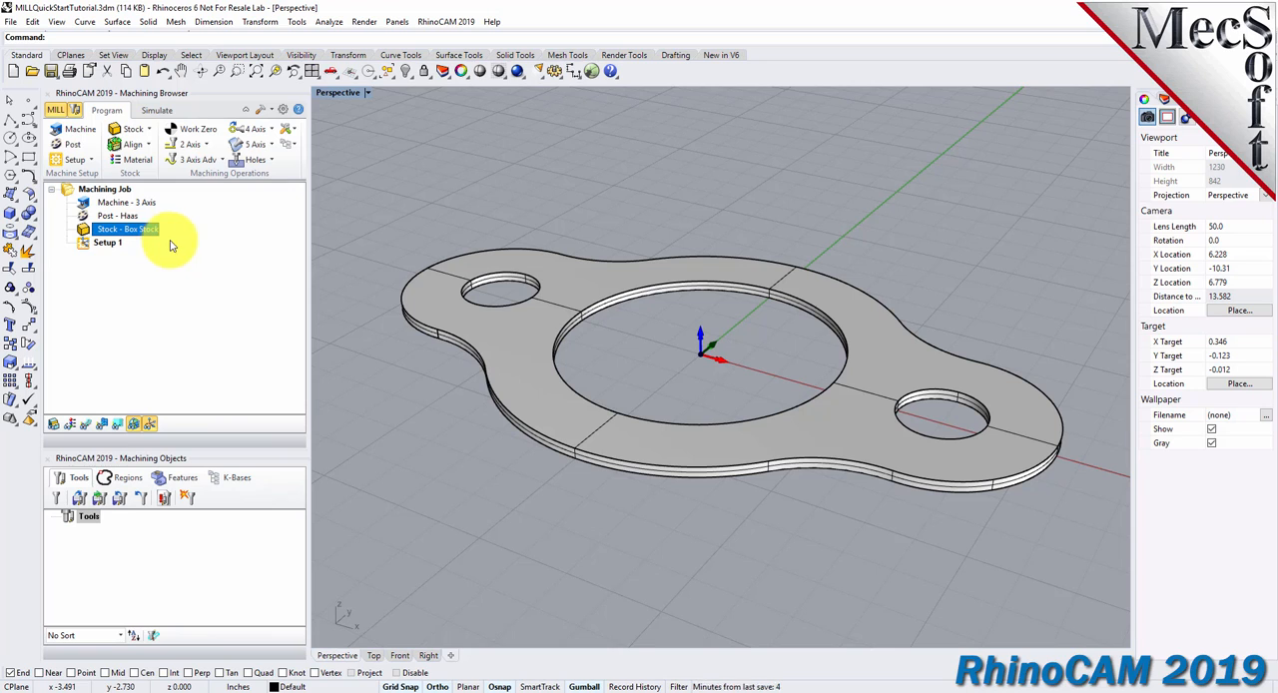
pyautogui.click(58, 427)
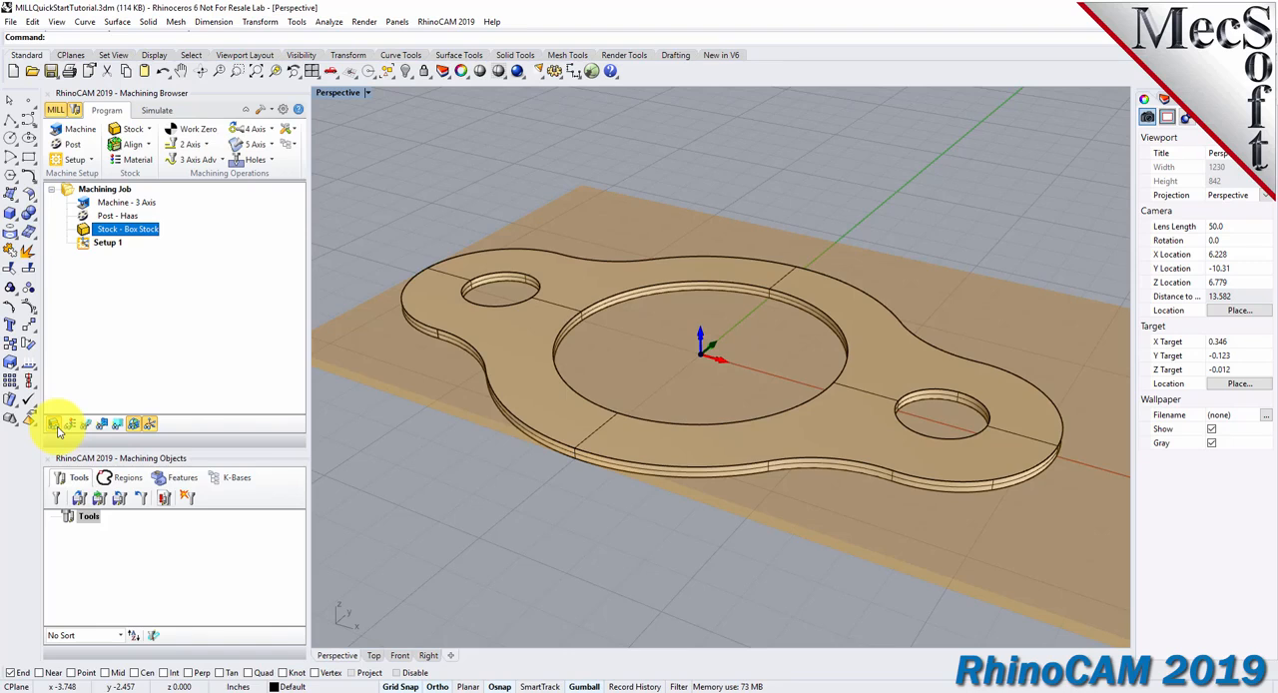
pyautogui.click(58, 427)
pyautogui.click(58, 427)
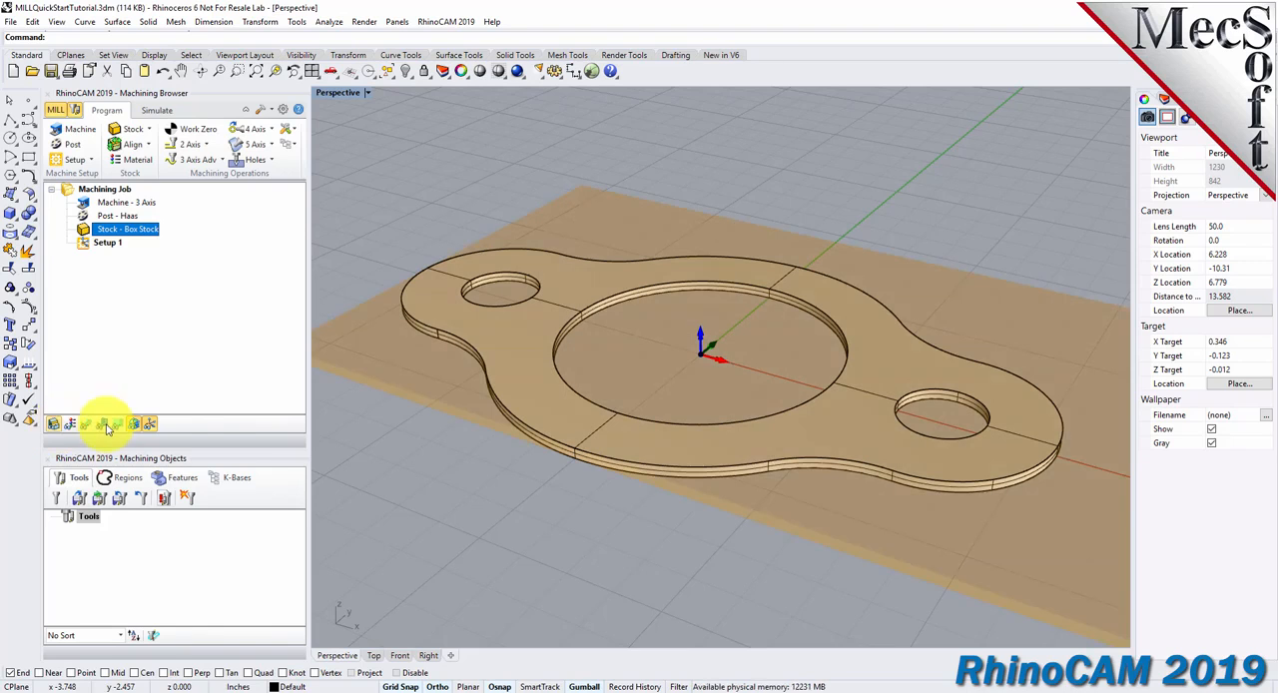
pyautogui.moveTo(689, 499)
pyautogui.mouseDown(button='right')
pyautogui.moveTo(650, 536)
pyautogui.moveTo(656, 550)
pyautogui.moveTo(696, 495)
pyautogui.moveTo(693, 505)
pyautogui.mouseUp(button='right')
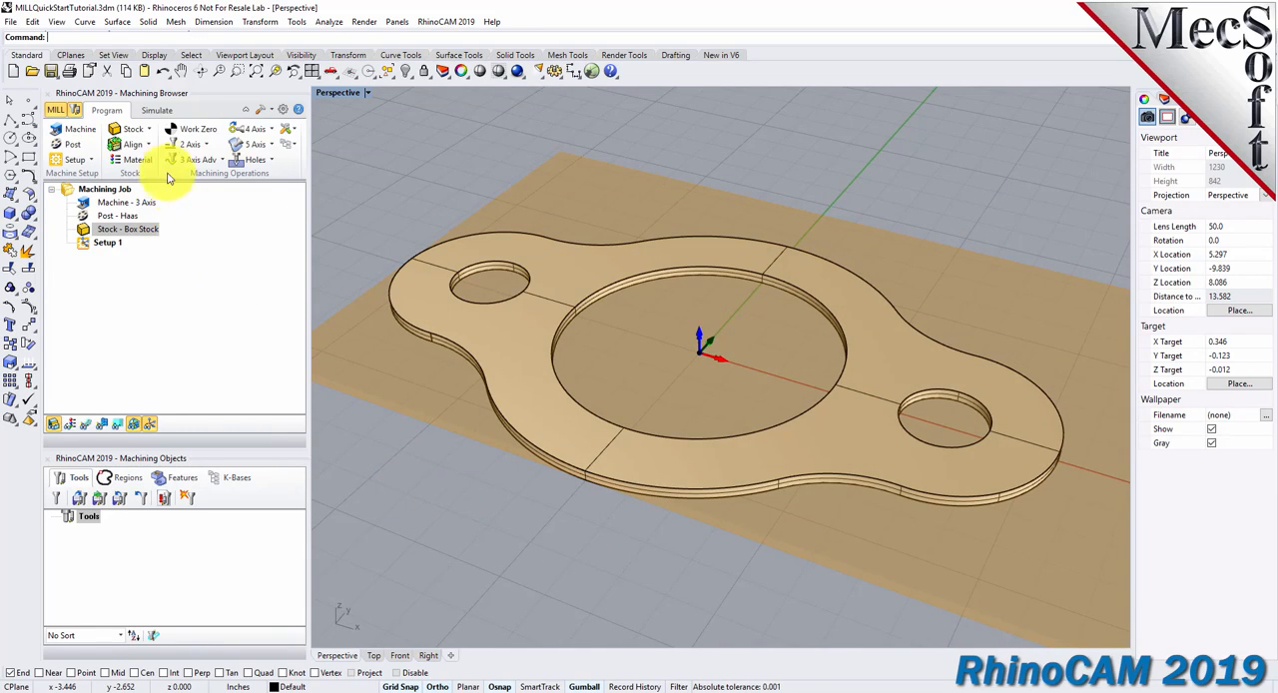
# Align the stock about the part with Z alignment set to Top and XY alignment set to Center.
pyautogui.click(148, 144)
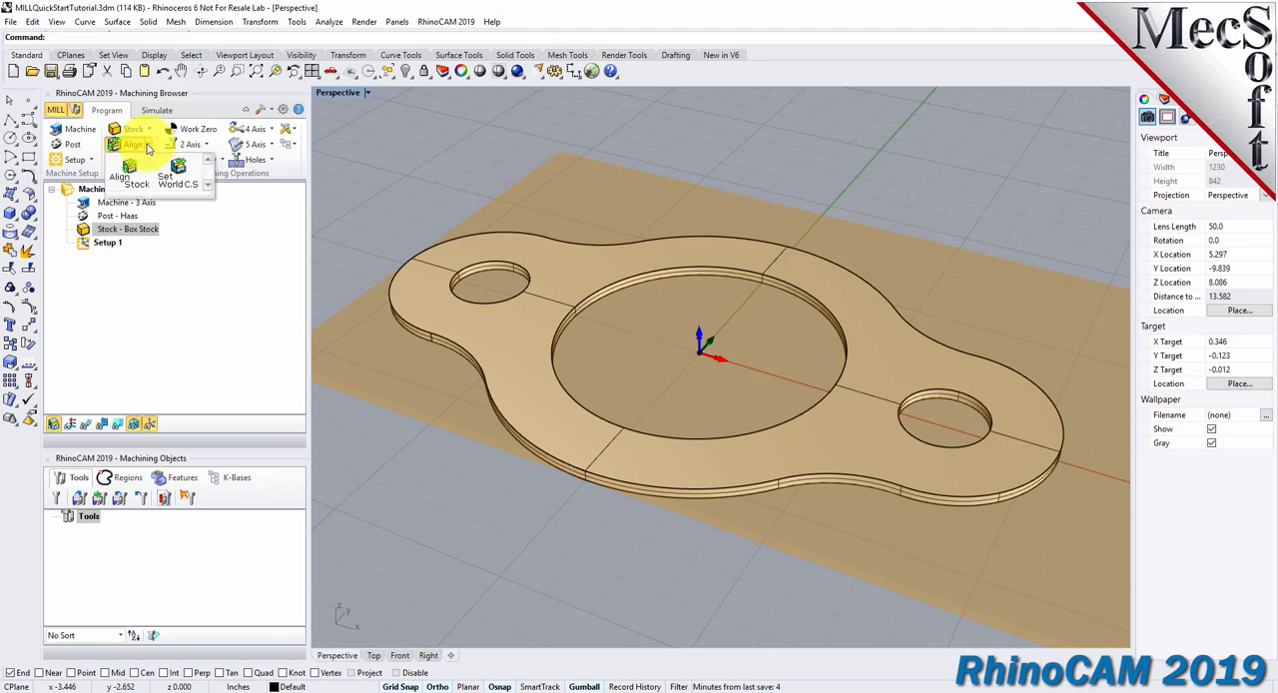
pyautogui.click(145, 182)
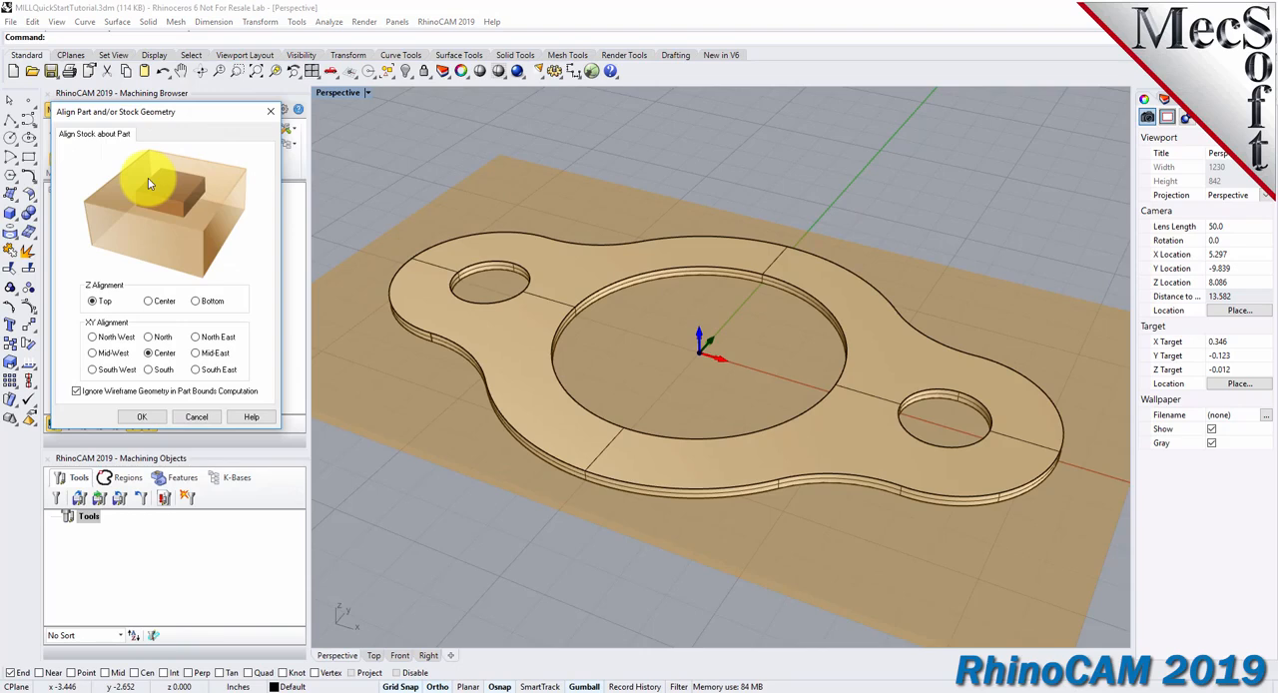
pyautogui.click(93, 303)
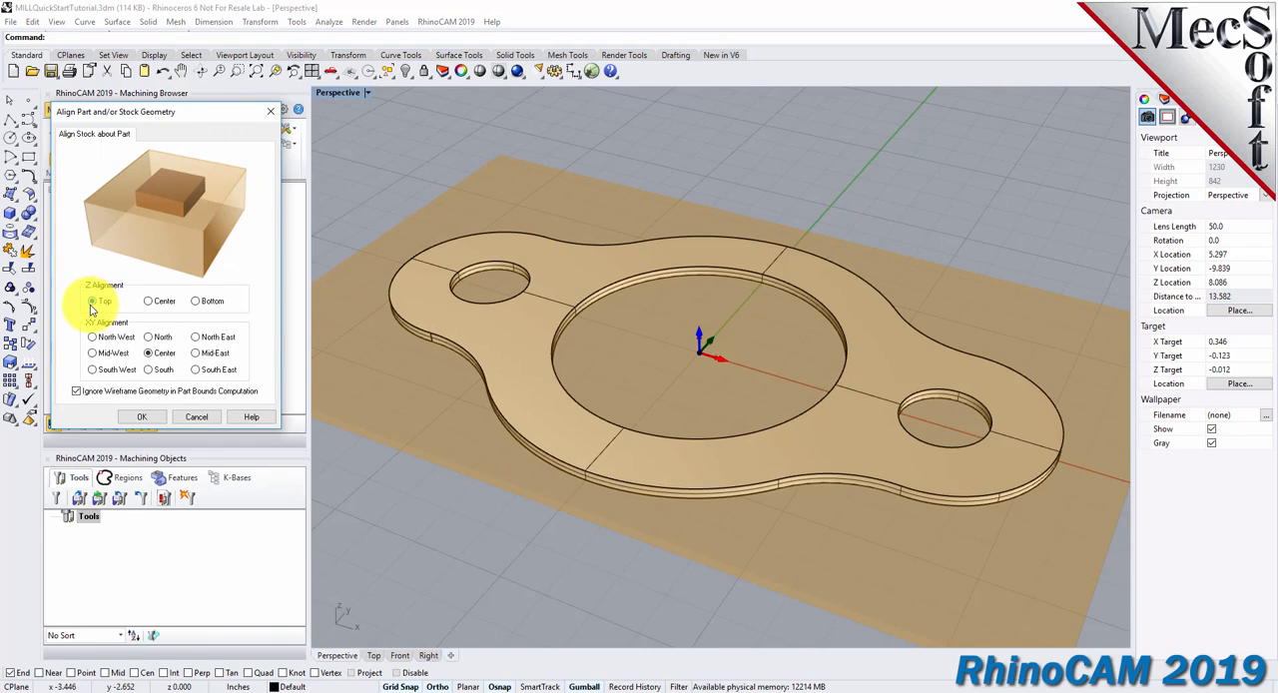
pyautogui.click(149, 353)
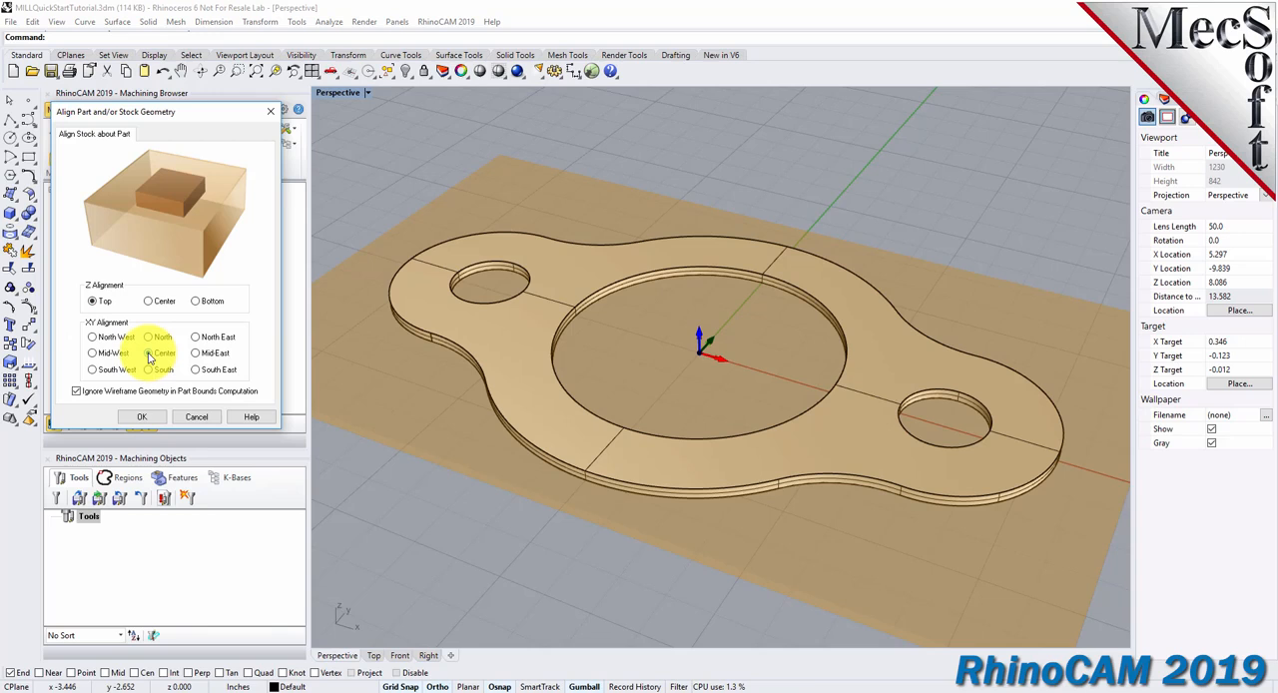
pyautogui.click(150, 418)
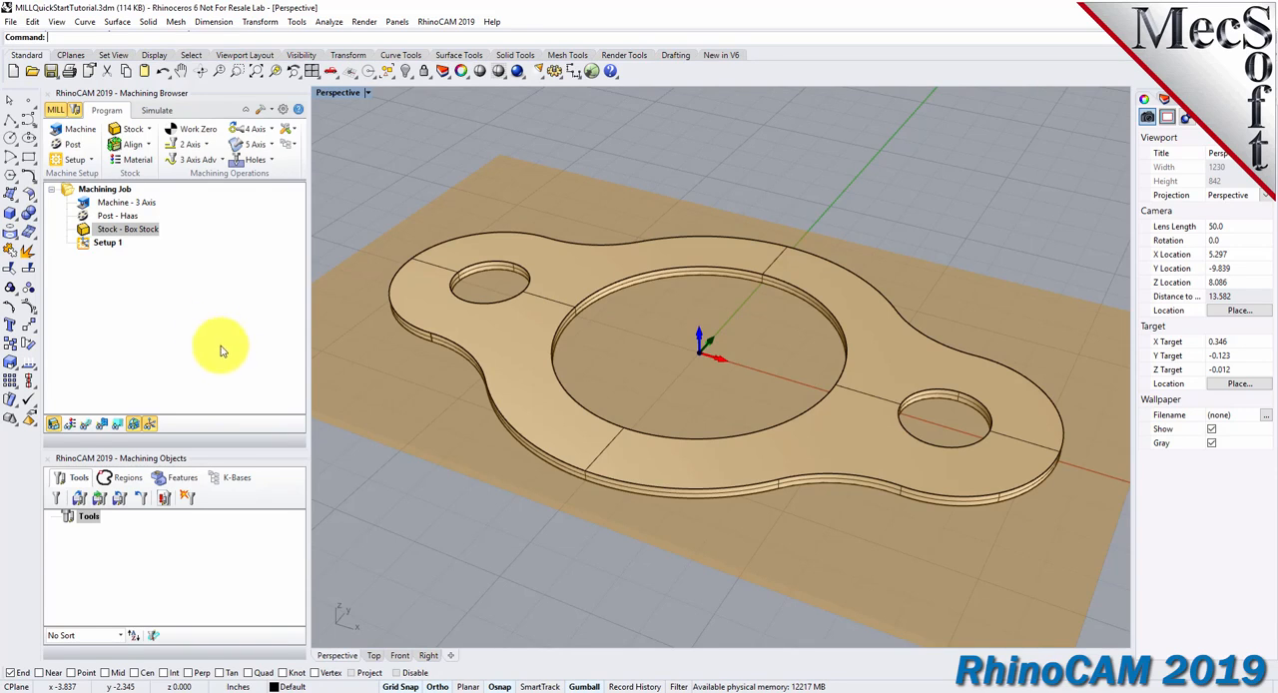
# Set the stock material to WOOD from the FeedsSpeedsDataINCH.xml material file.
pyautogui.click(139, 161)
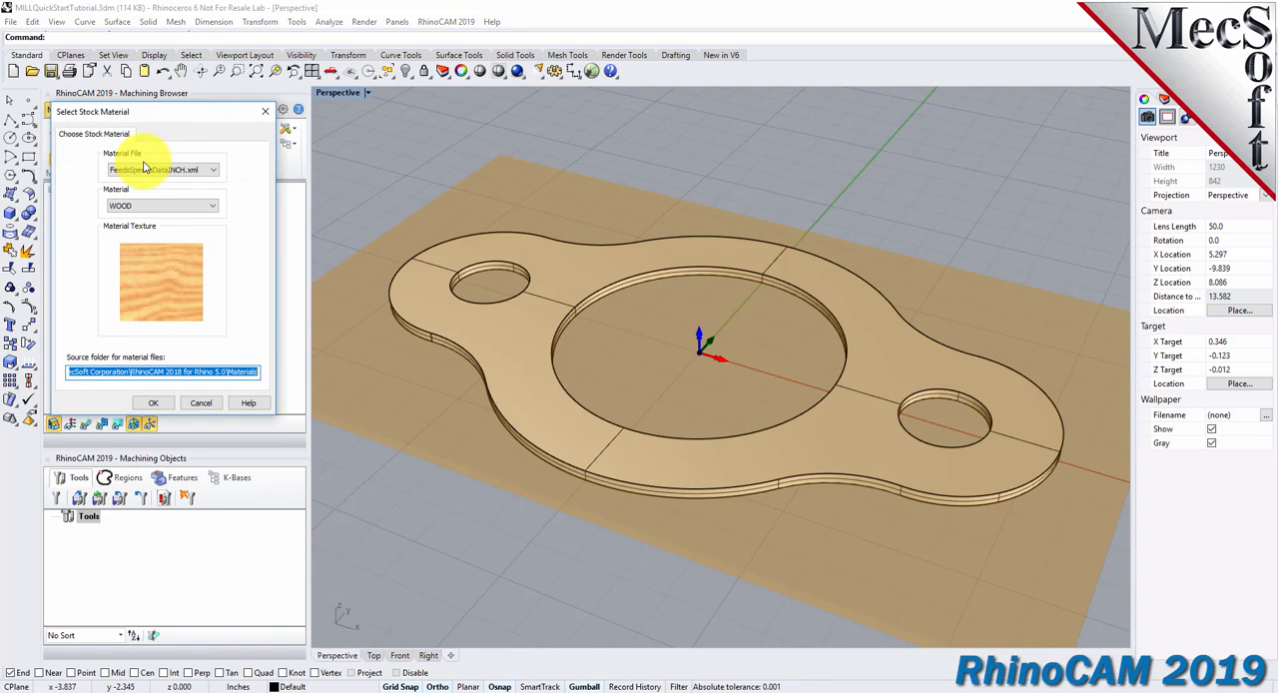
pyautogui.click(212, 205)
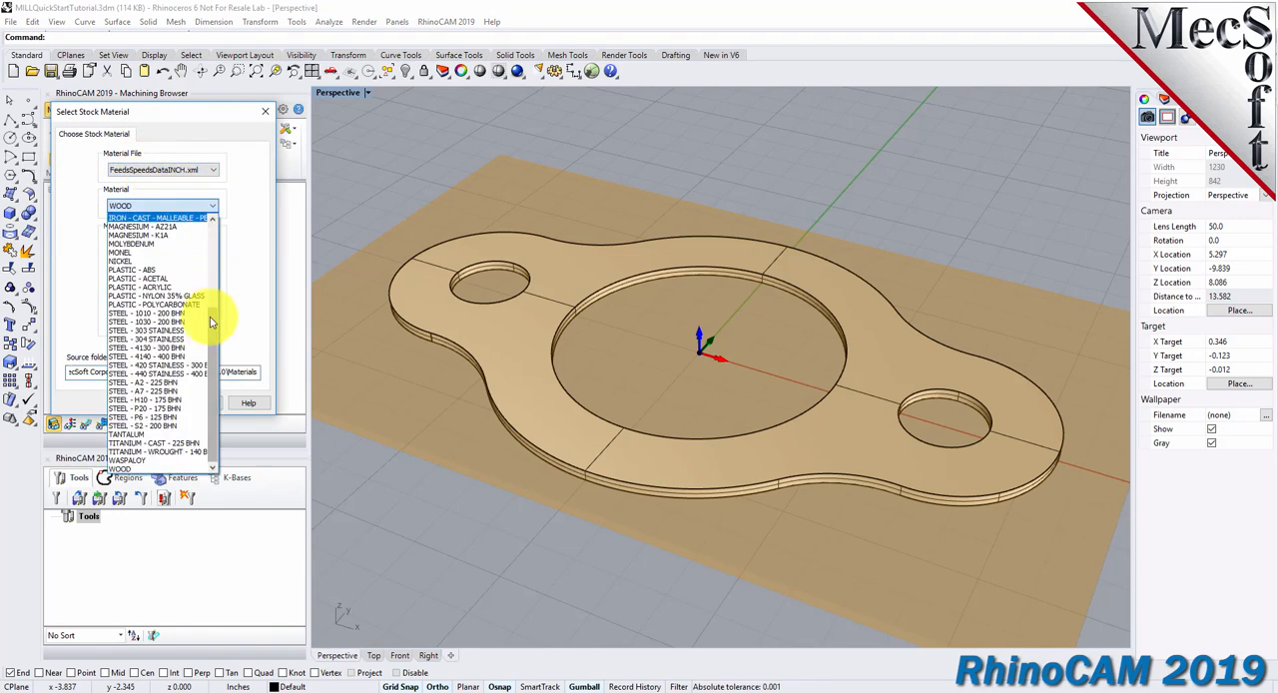
pyautogui.moveTo(219, 256); pyautogui.dragTo(214, 334)
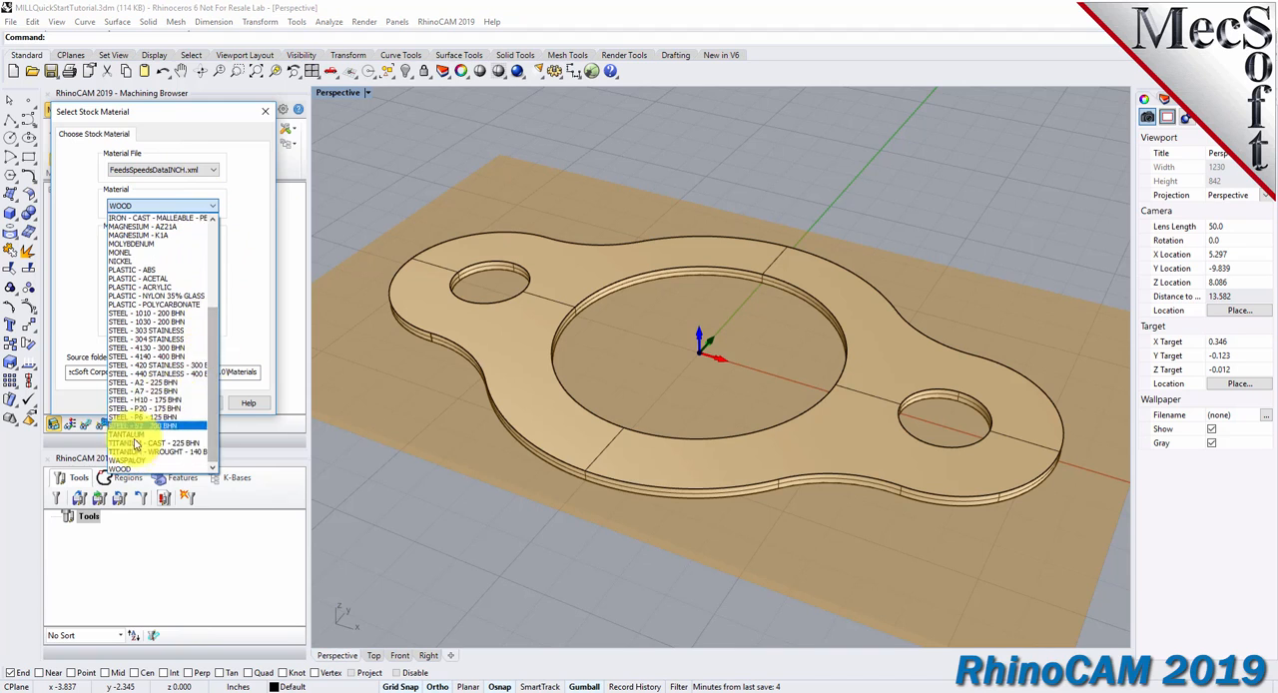
pyautogui.click(125, 469)
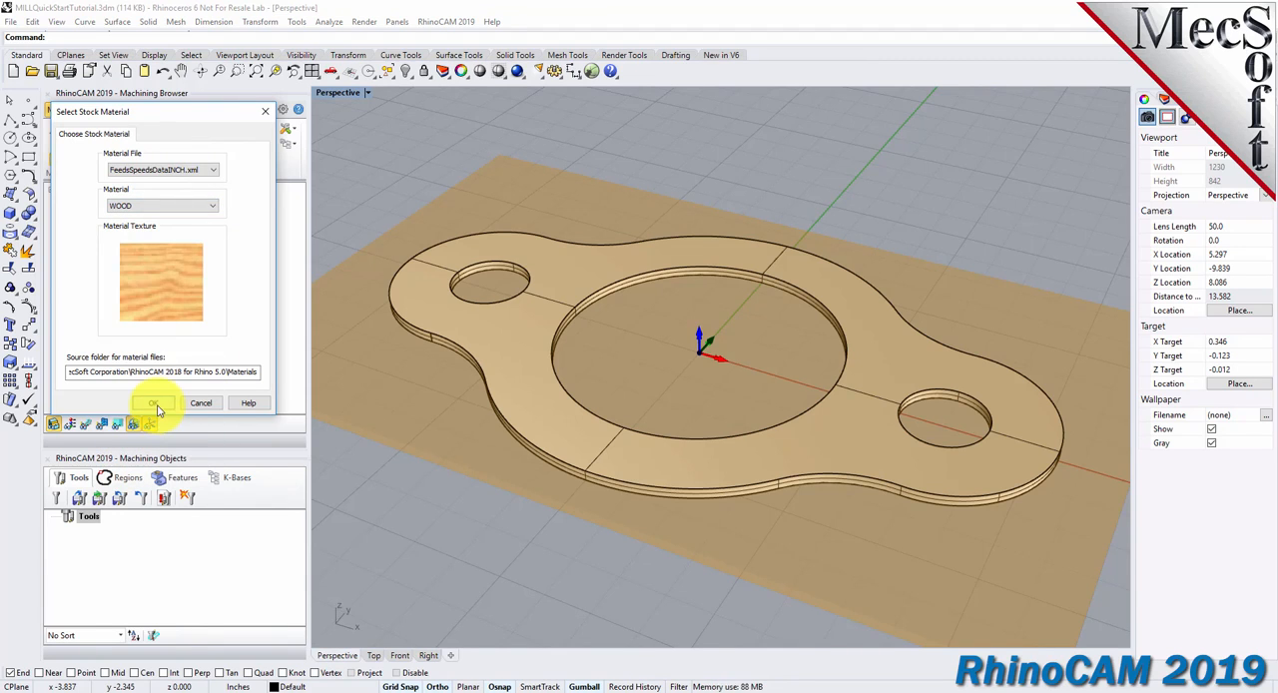
pyautogui.click(159, 404)
# Turn on material texture visibility to display the box stock with its wood texture.
pyautogui.moveTo(652, 431); pyautogui.dragTo(671, 604, button='right')
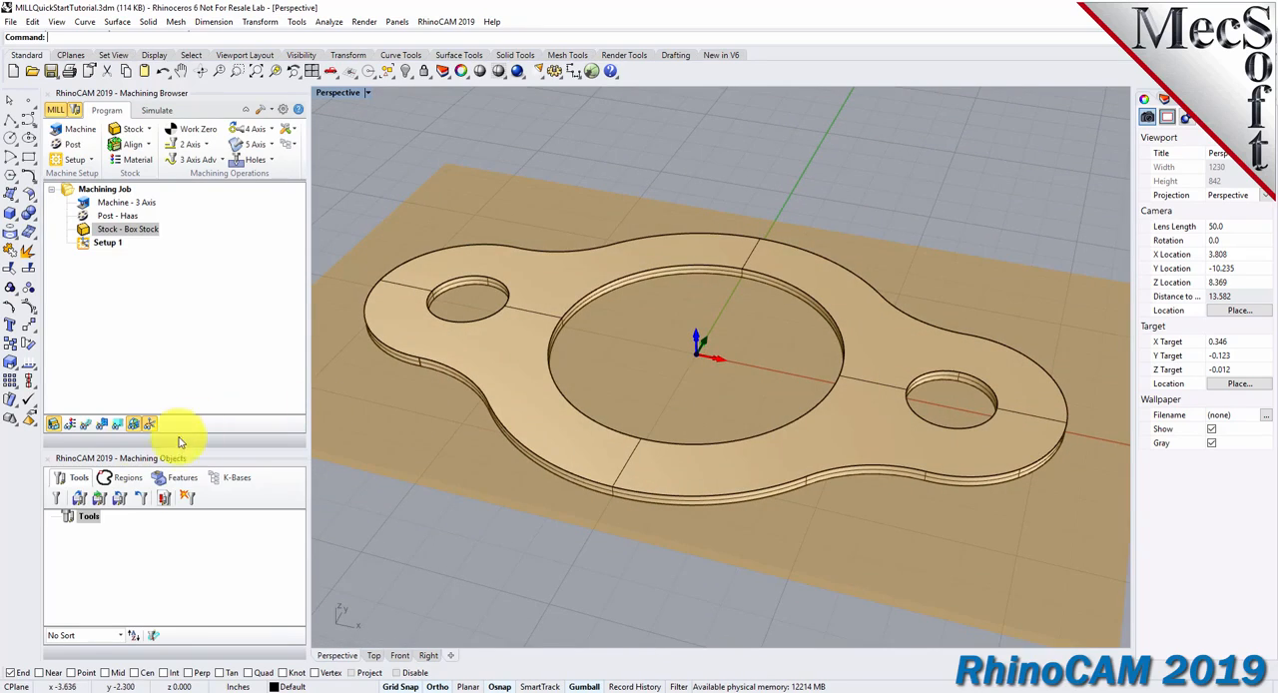
pyautogui.click(72, 431)
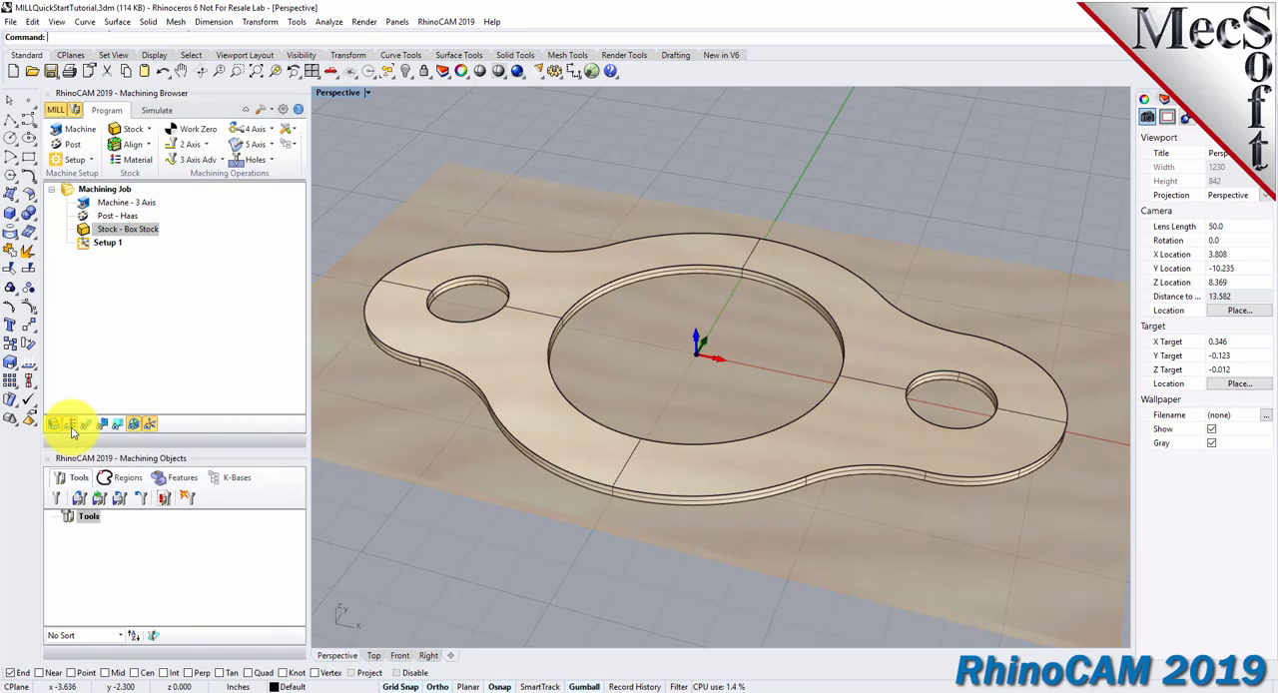
pyautogui.click(72, 431)
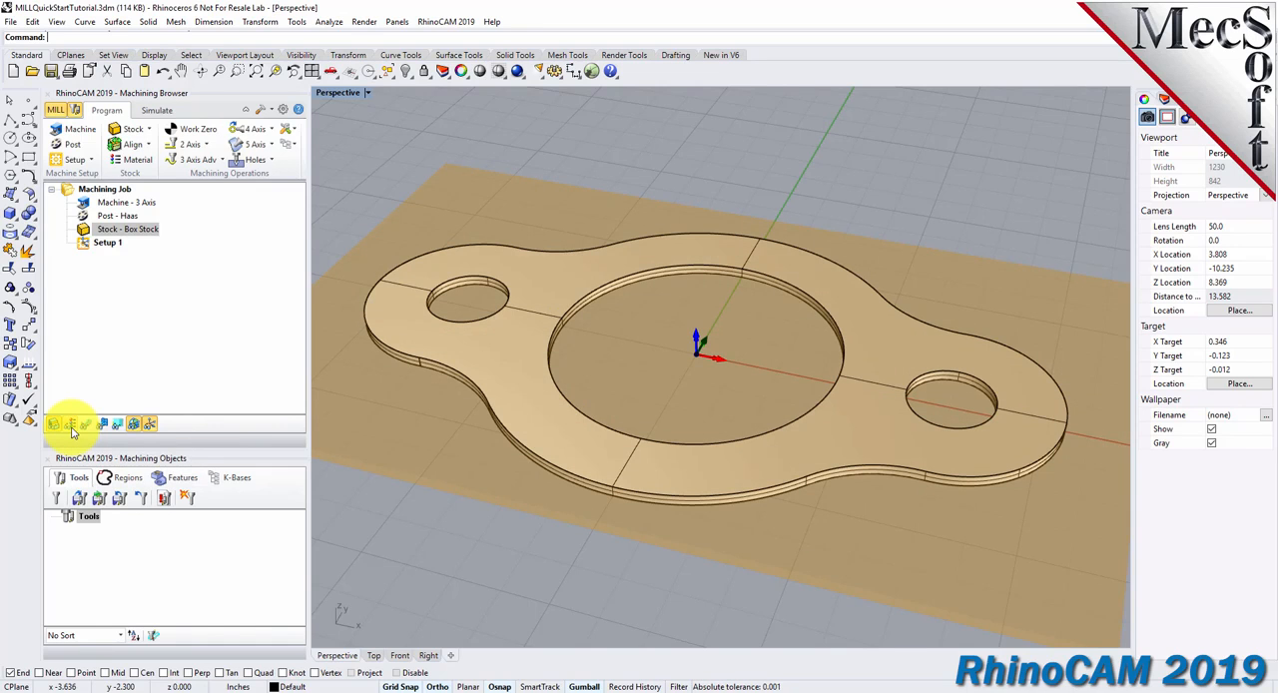
pyautogui.click(72, 431)
pyautogui.moveTo(549, 433); pyautogui.dragTo(750, 417, button='right')
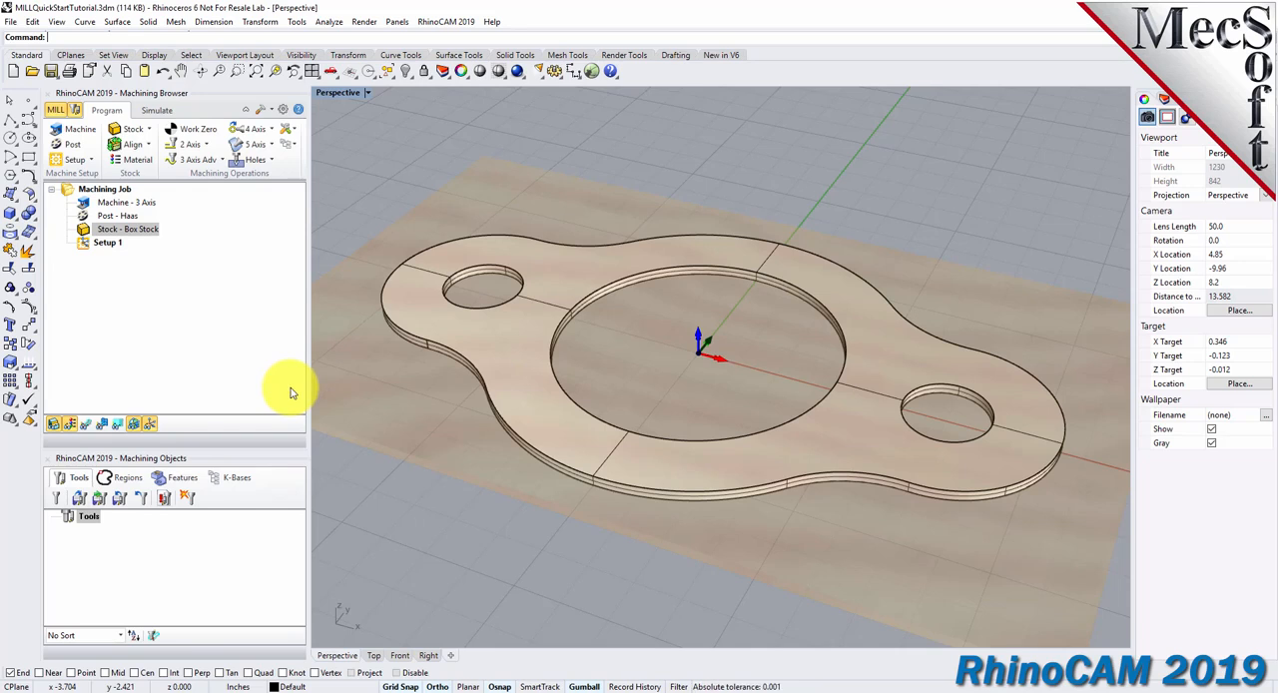
# Locate the world coordinate system origin on the stock box at the Highest Z face and South West corner.
pyautogui.click(149, 144)
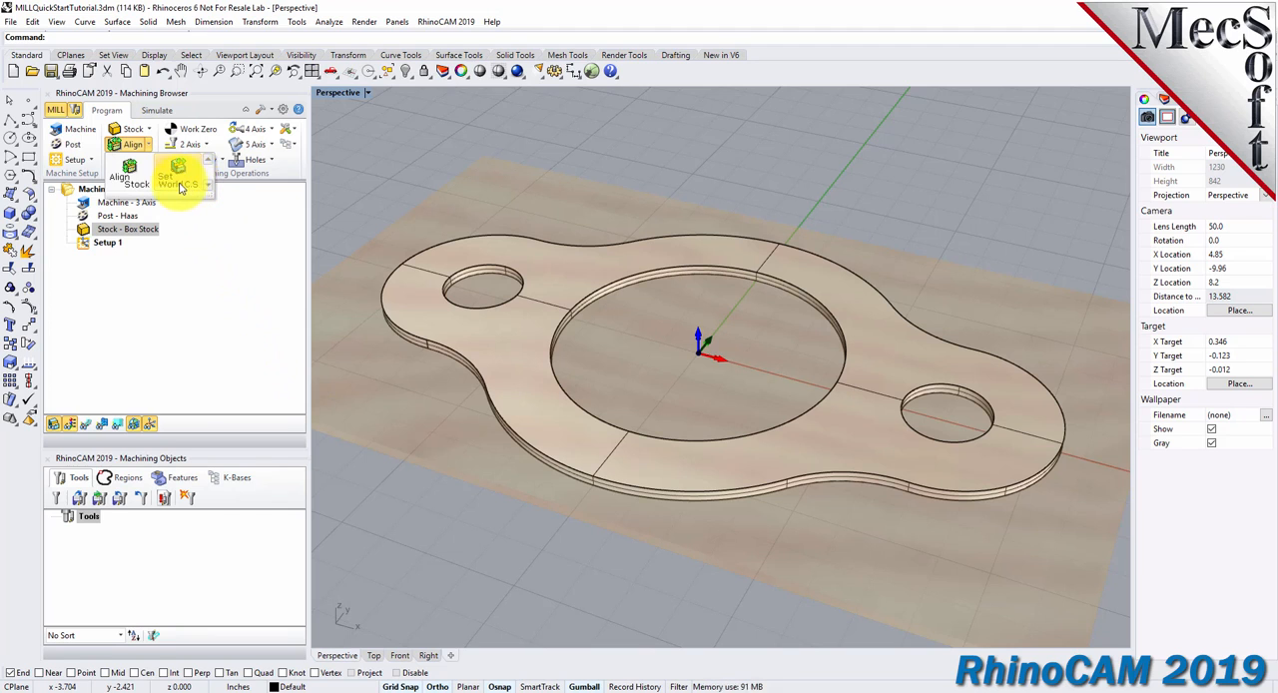
pyautogui.click(179, 181)
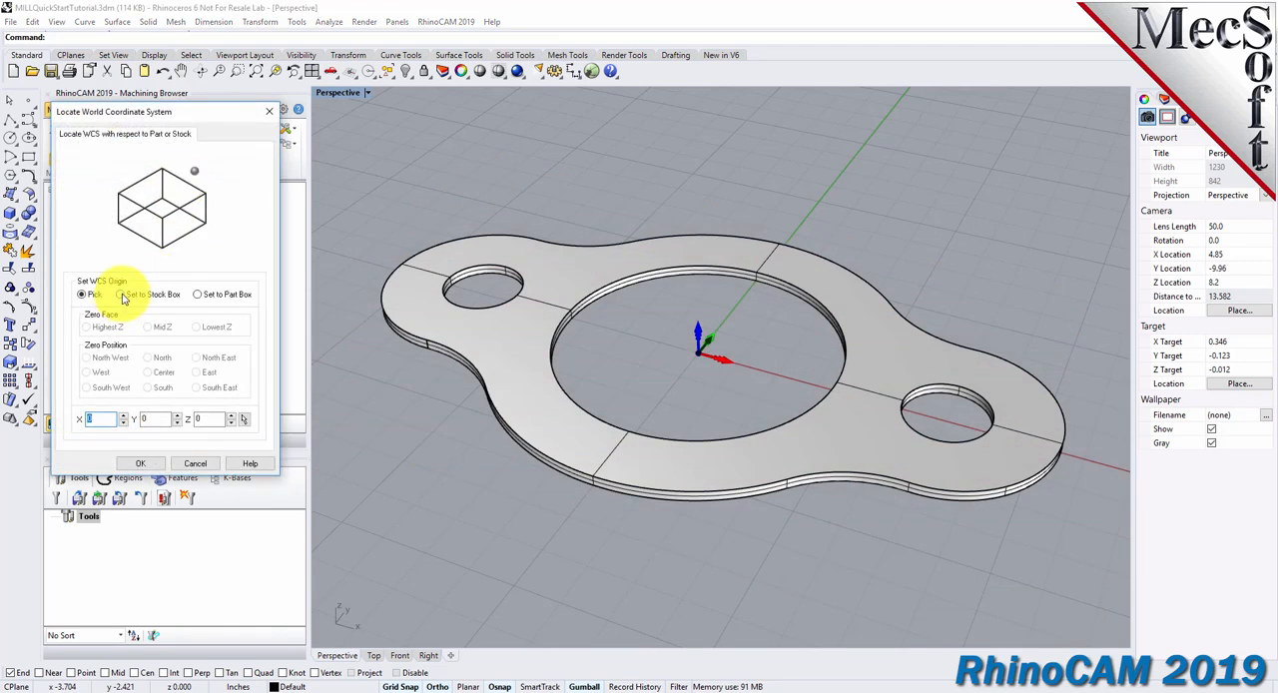
pyautogui.click(121, 295)
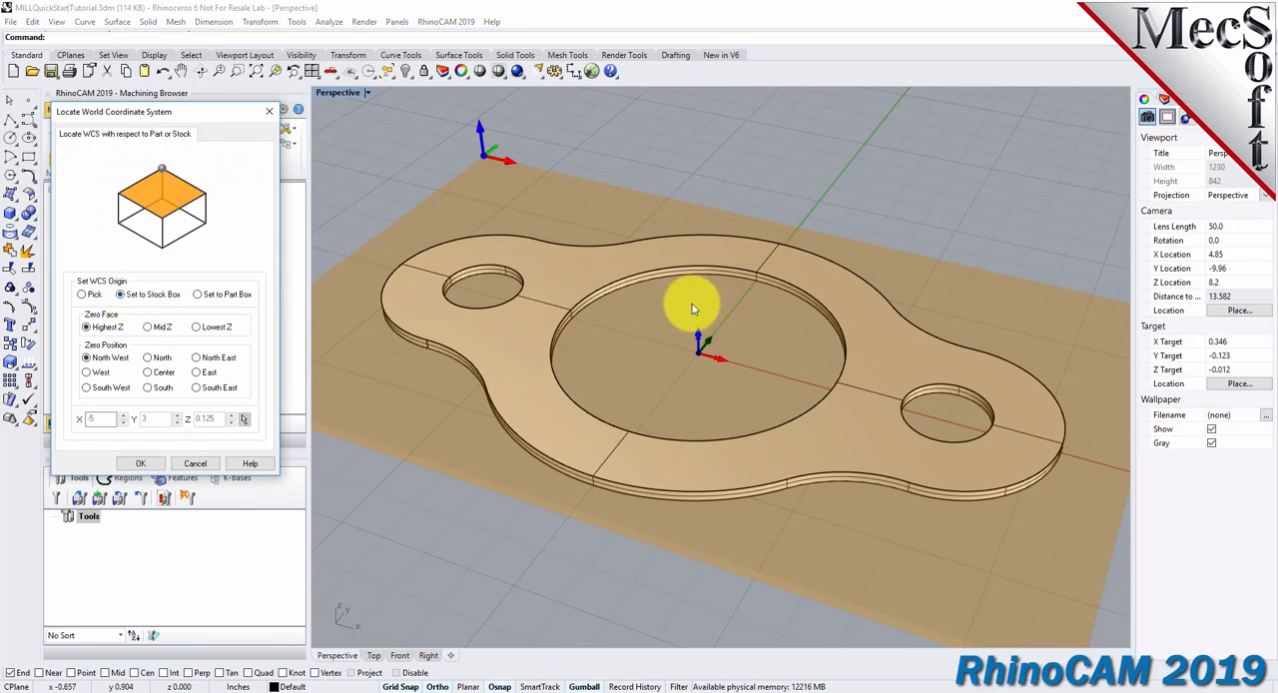
pyautogui.scroll(-3, 689, 304)
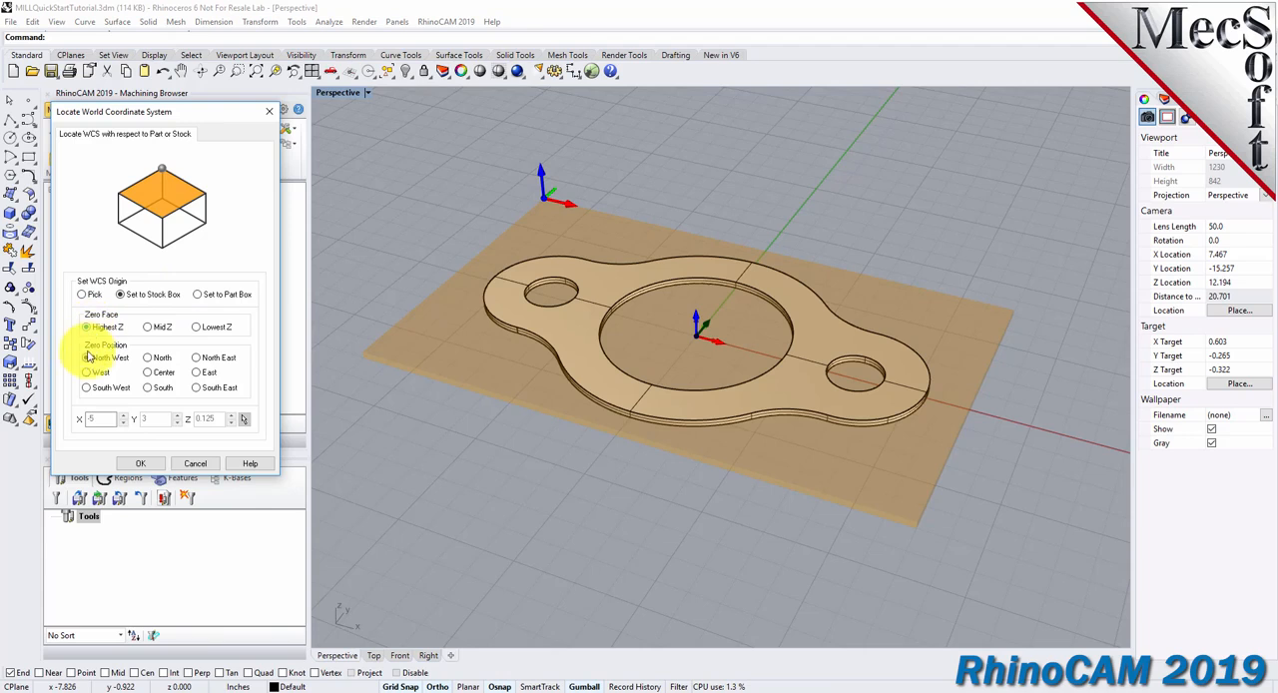
pyautogui.click(86, 389)
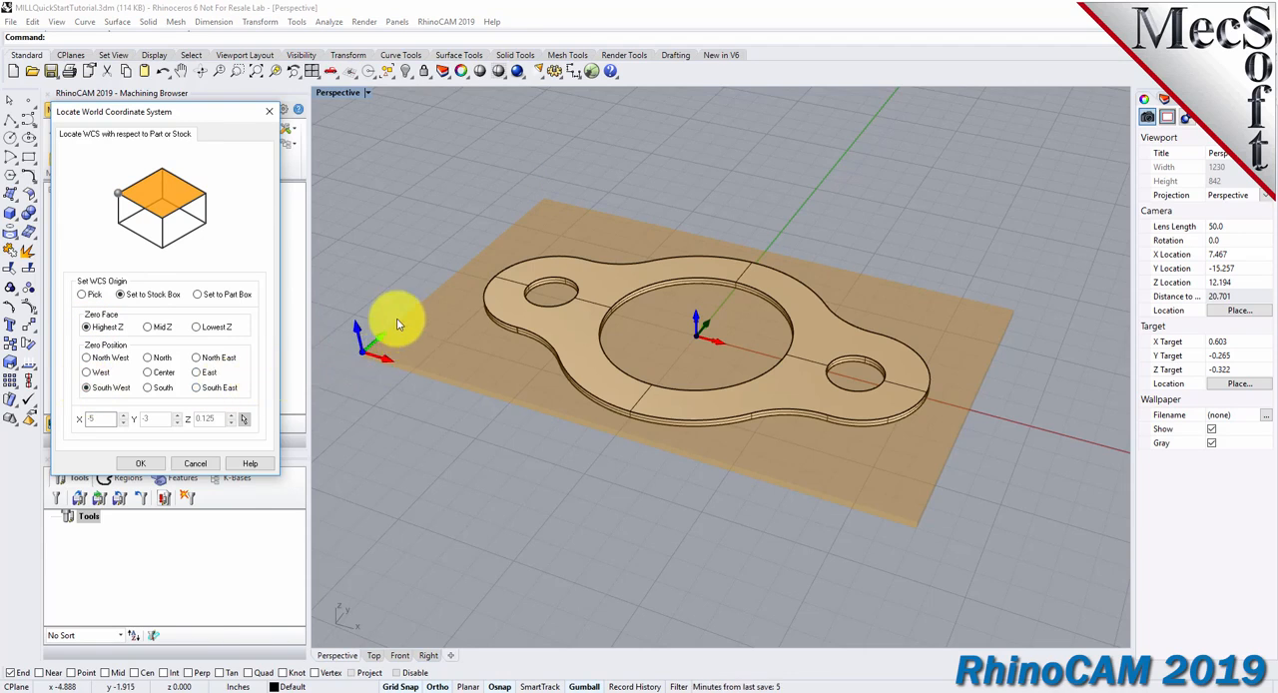
pyautogui.scroll(10, 355, 365)
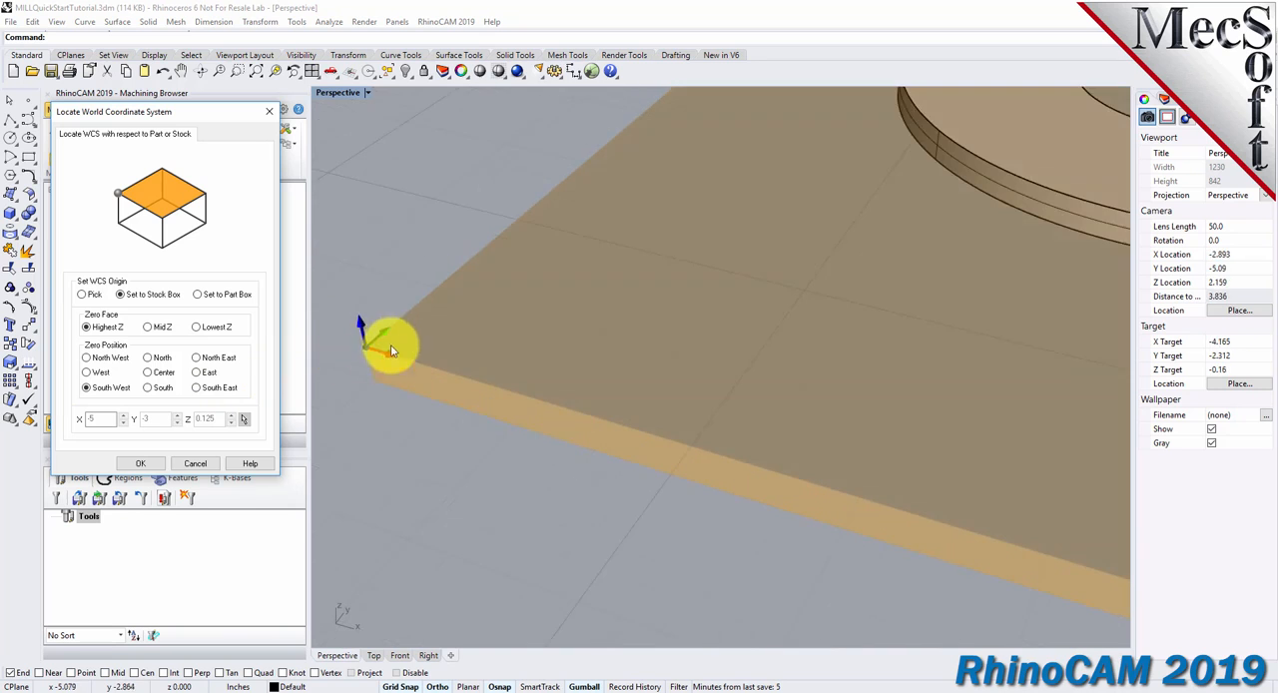
pyautogui.scroll(-7, 365, 344)
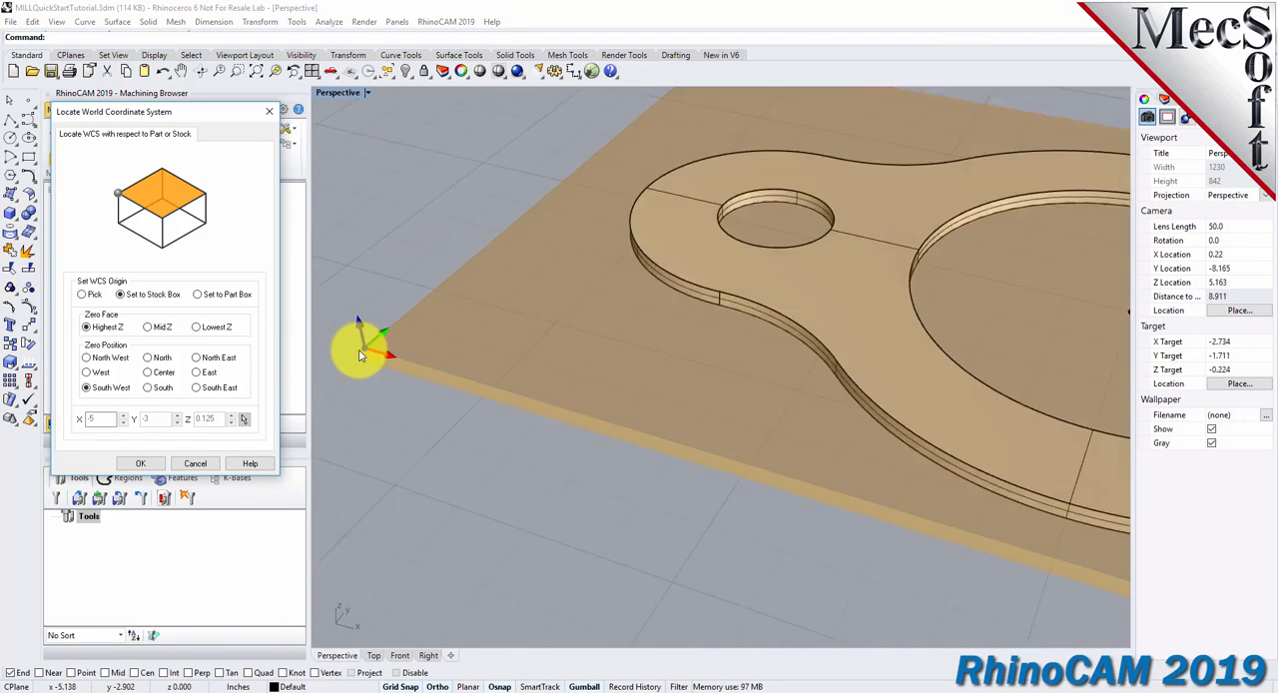
pyautogui.scroll(-1, 383, 362)
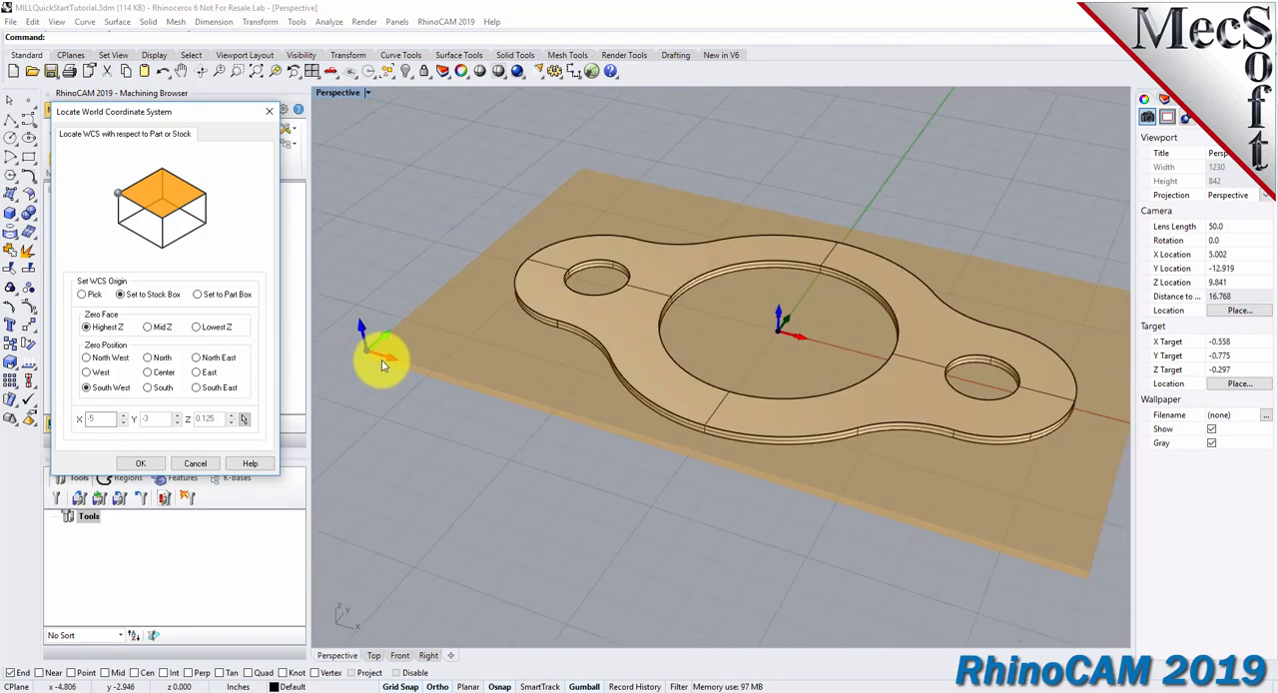
pyautogui.click(140, 464)
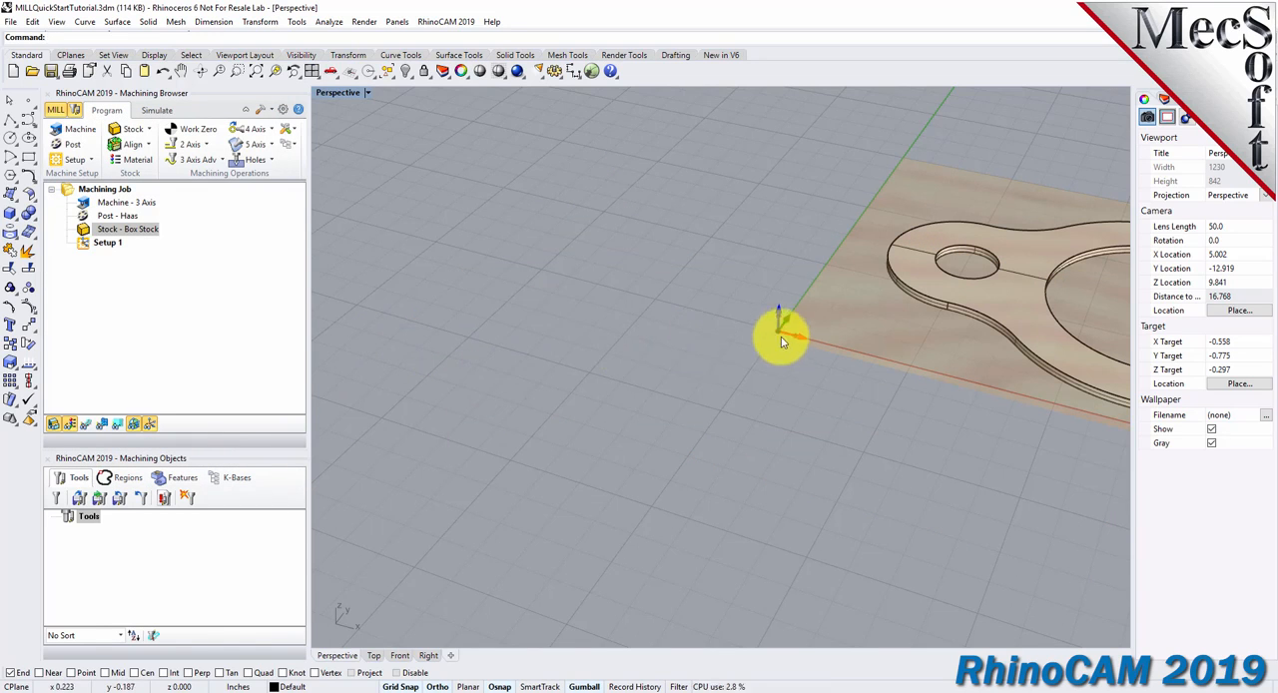
# Generate a work zero set to the stock box, using the Highest Z face and South West position.
pyautogui.click(256, 72)
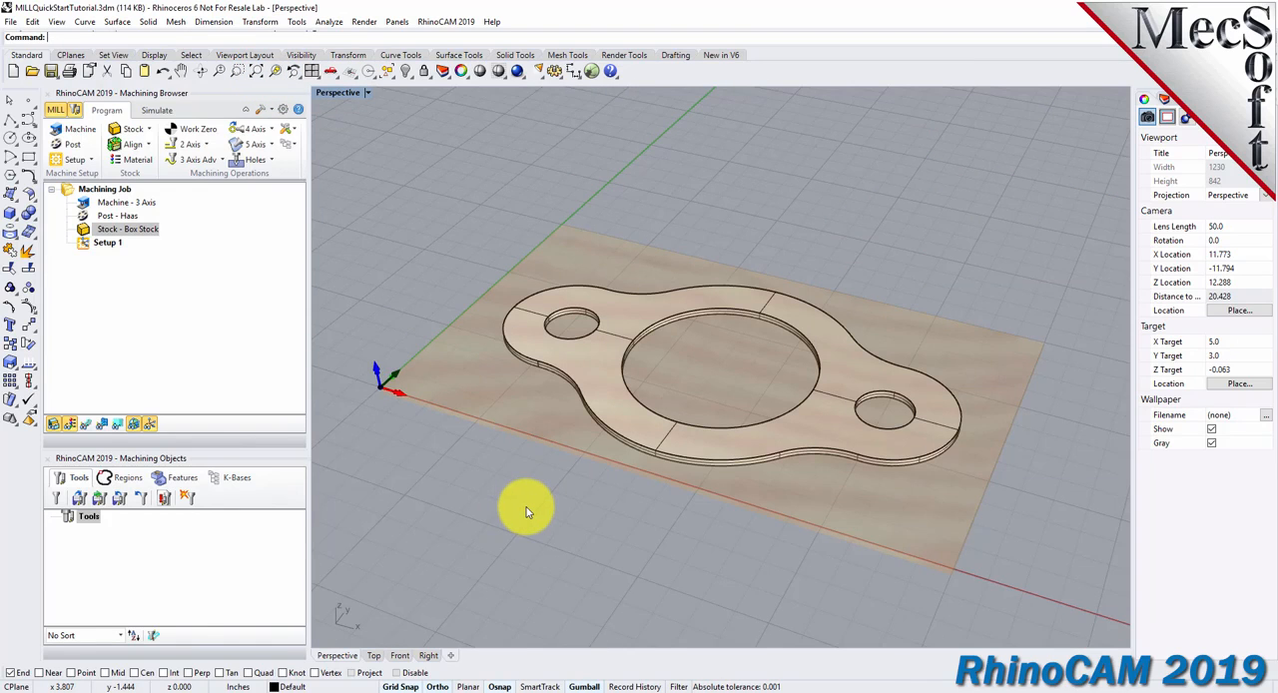
pyautogui.moveTo(622, 513)
pyautogui.mouseDown(button='right')
pyautogui.moveTo(622, 349)
pyautogui.moveTo(618, 523)
pyautogui.mouseUp(button='right')
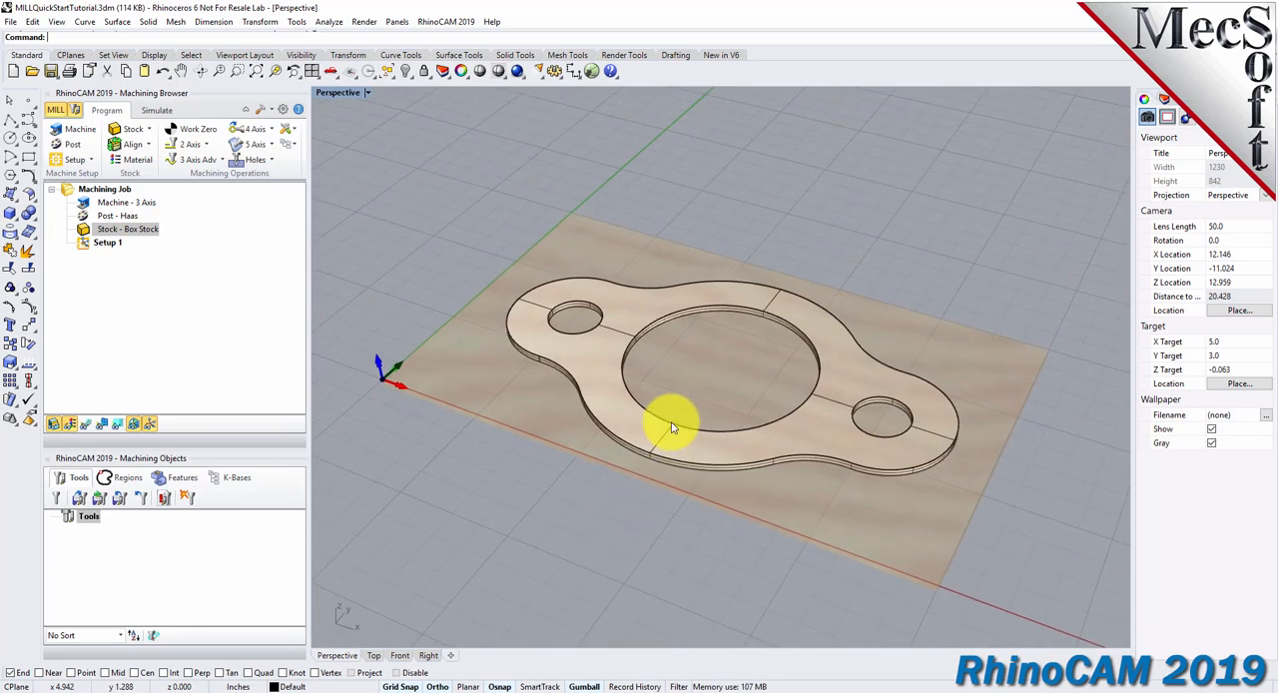
pyautogui.scroll(2, 671, 432)
pyautogui.scroll(-2, 671, 432)
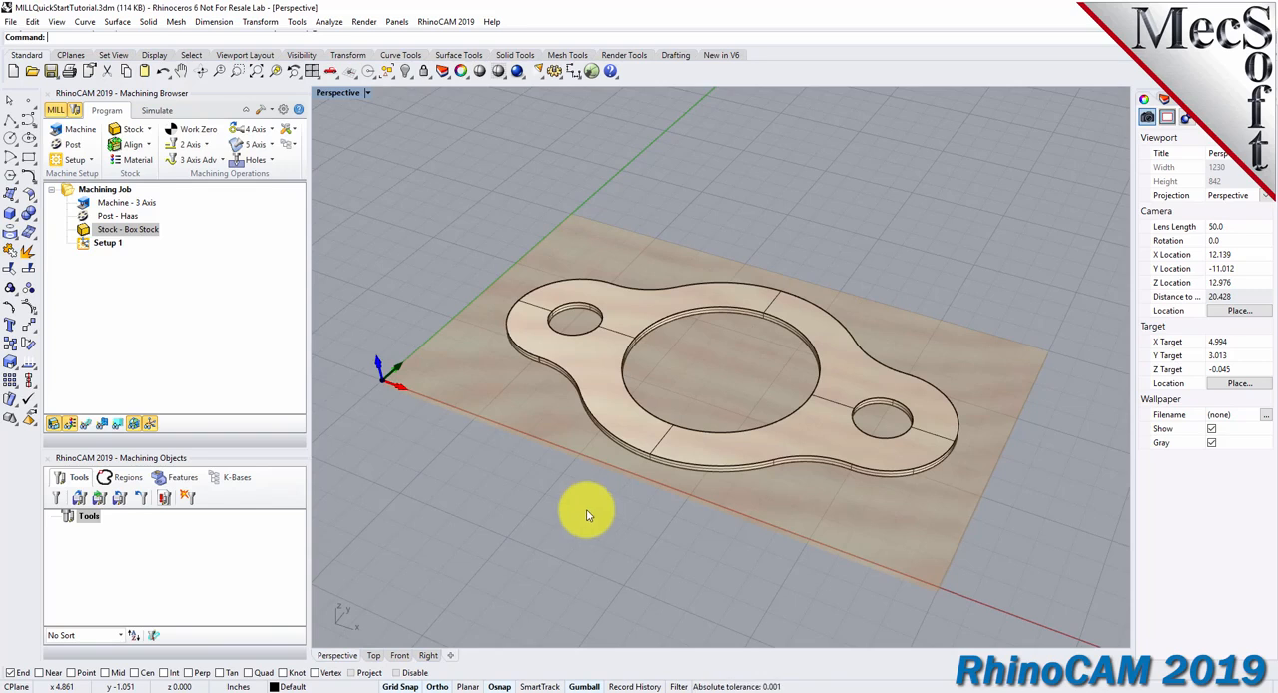
pyautogui.click(200, 131)
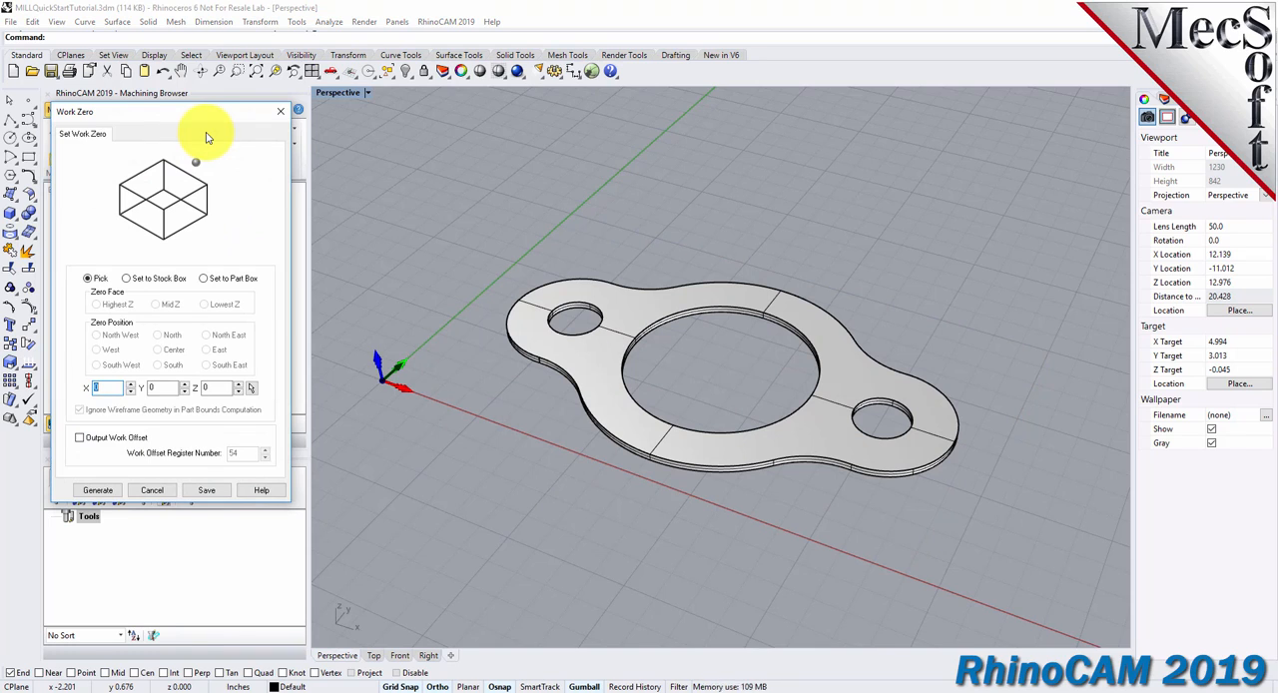
pyautogui.click(126, 278)
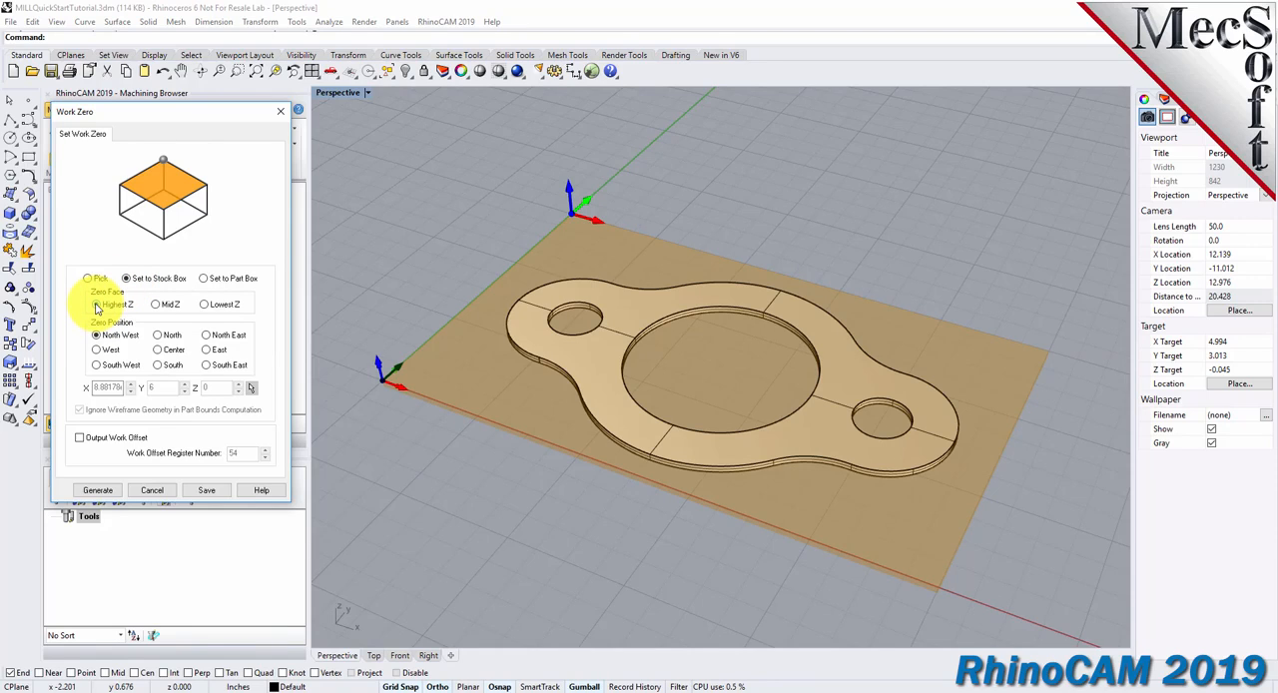
pyautogui.click(98, 368)
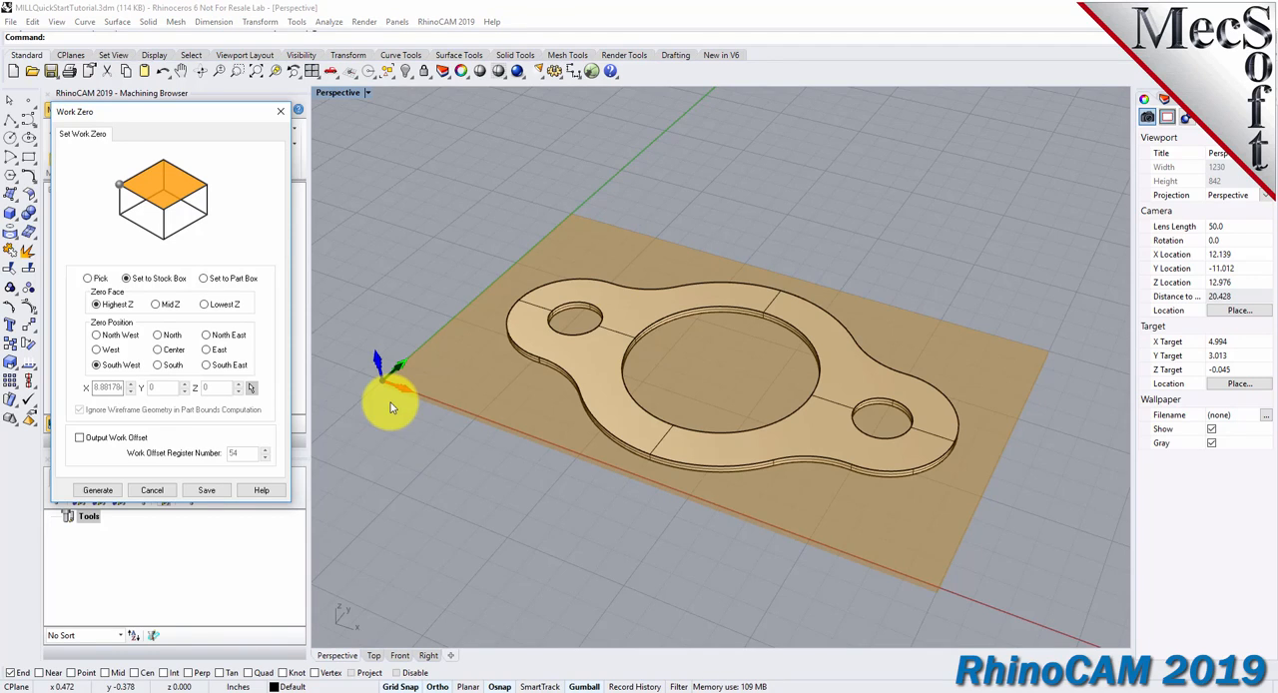
pyautogui.click(97, 490)
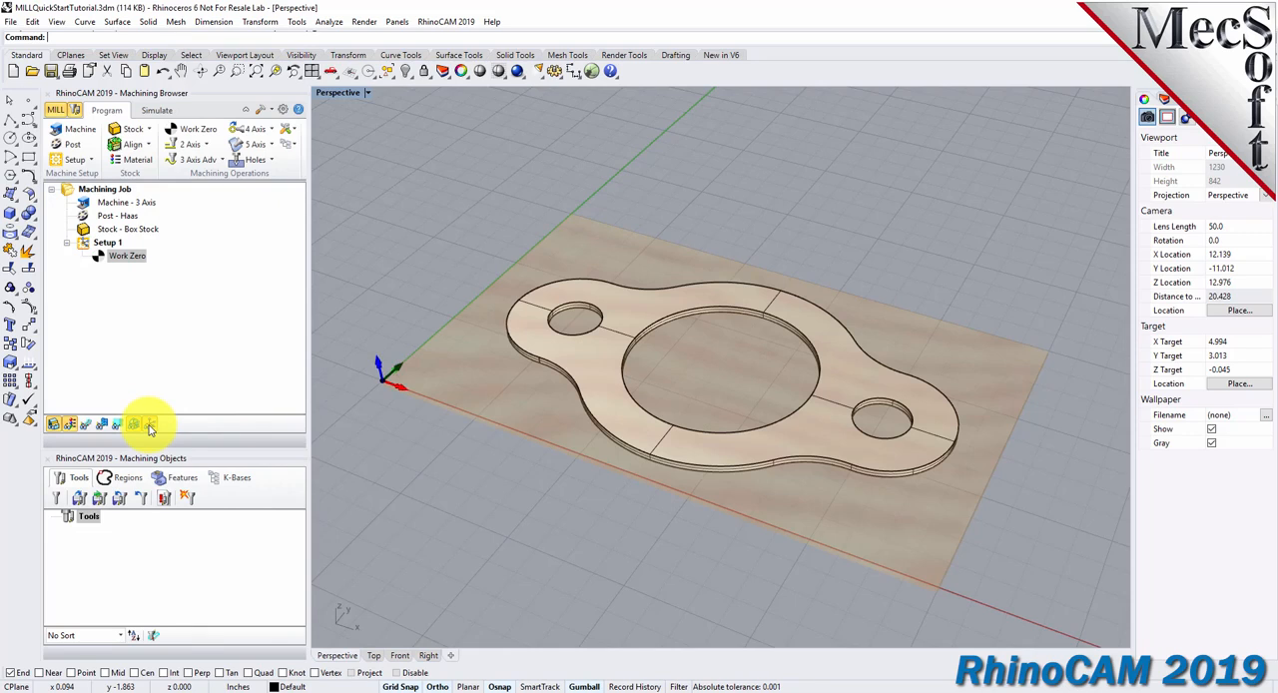
pyautogui.click(118, 256)
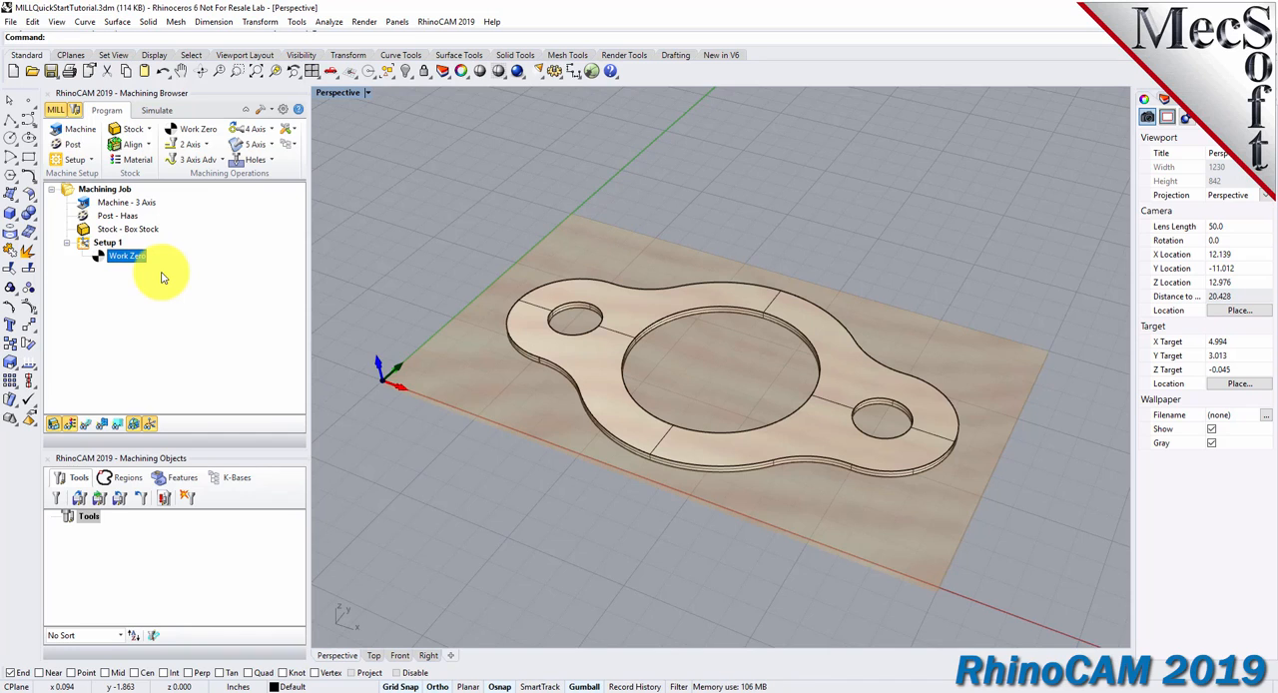
# Define a new flat mill FlatMill-0.5 with a 0.5 in diameter, HSS material and tool number 1.
pyautogui.click(58, 499)
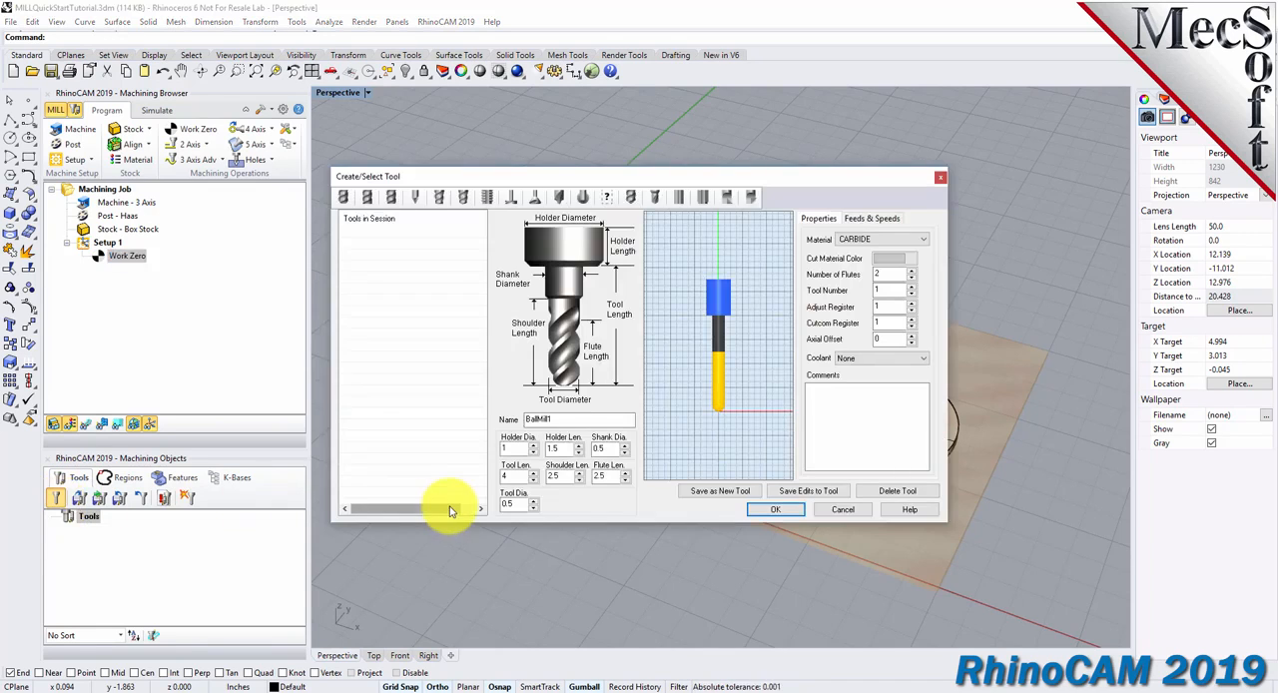
pyautogui.click(367, 198)
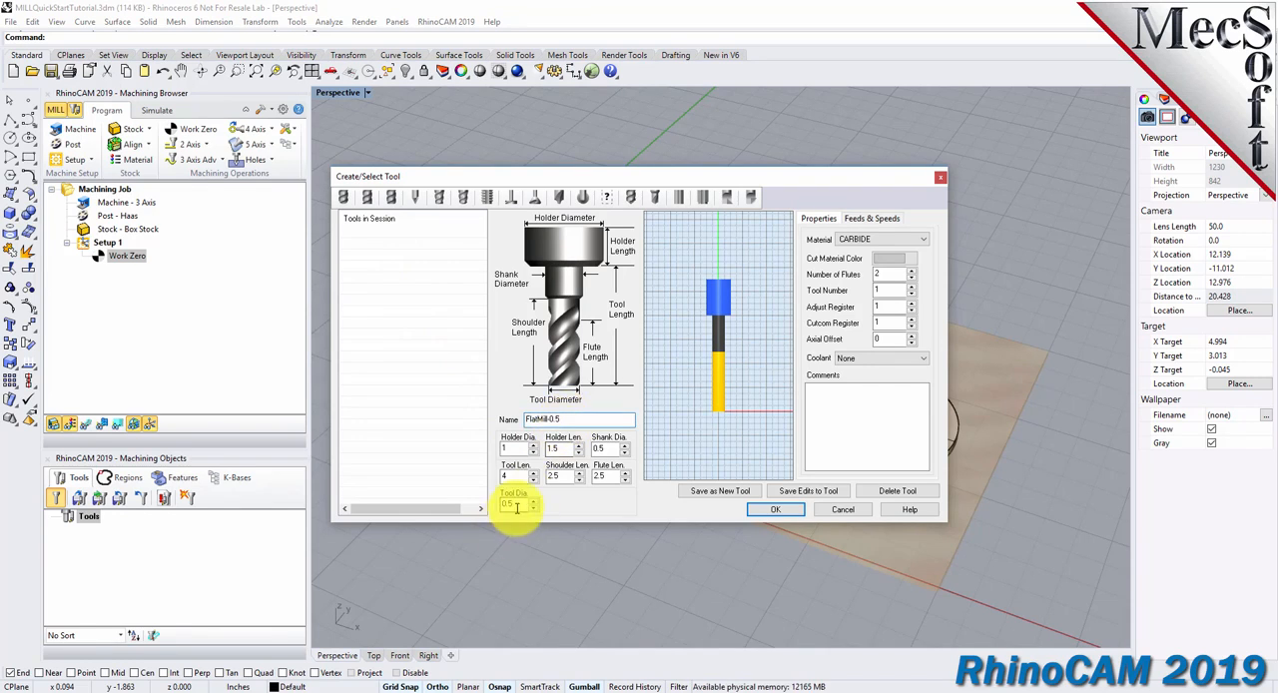
pyautogui.moveTo(507, 503); pyautogui.dragTo(490, 503)
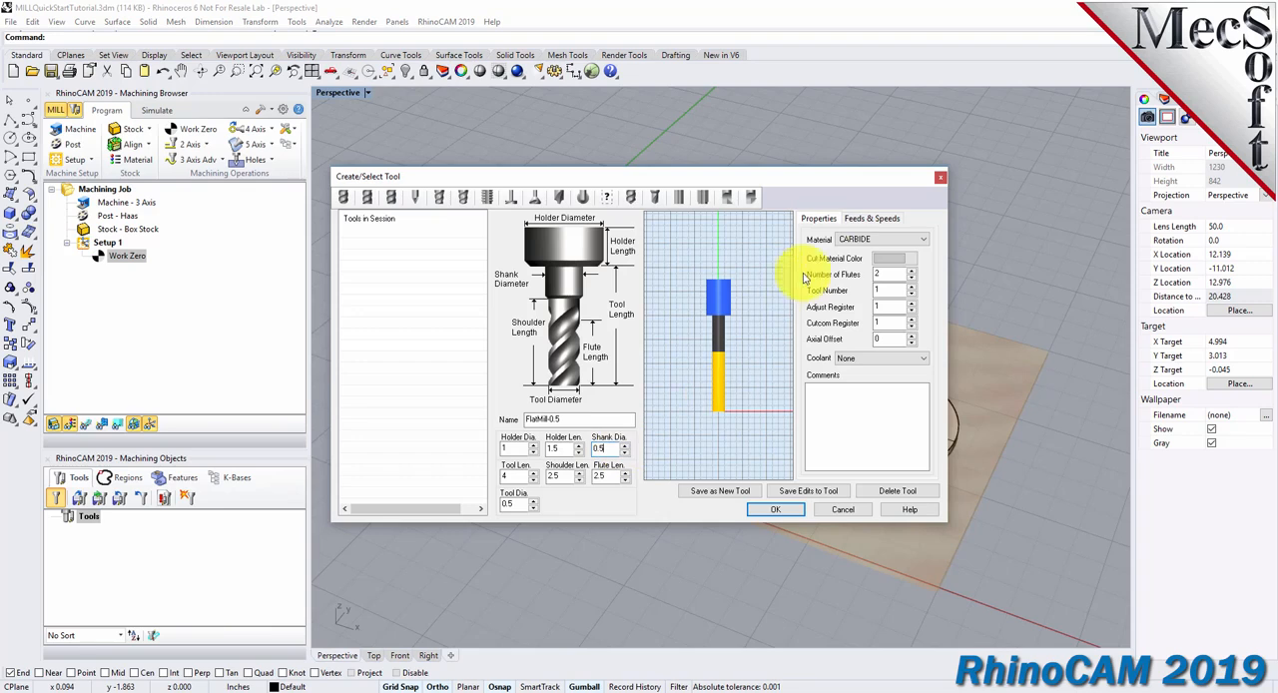
pyautogui.click(853, 240)
pyautogui.click(856, 256)
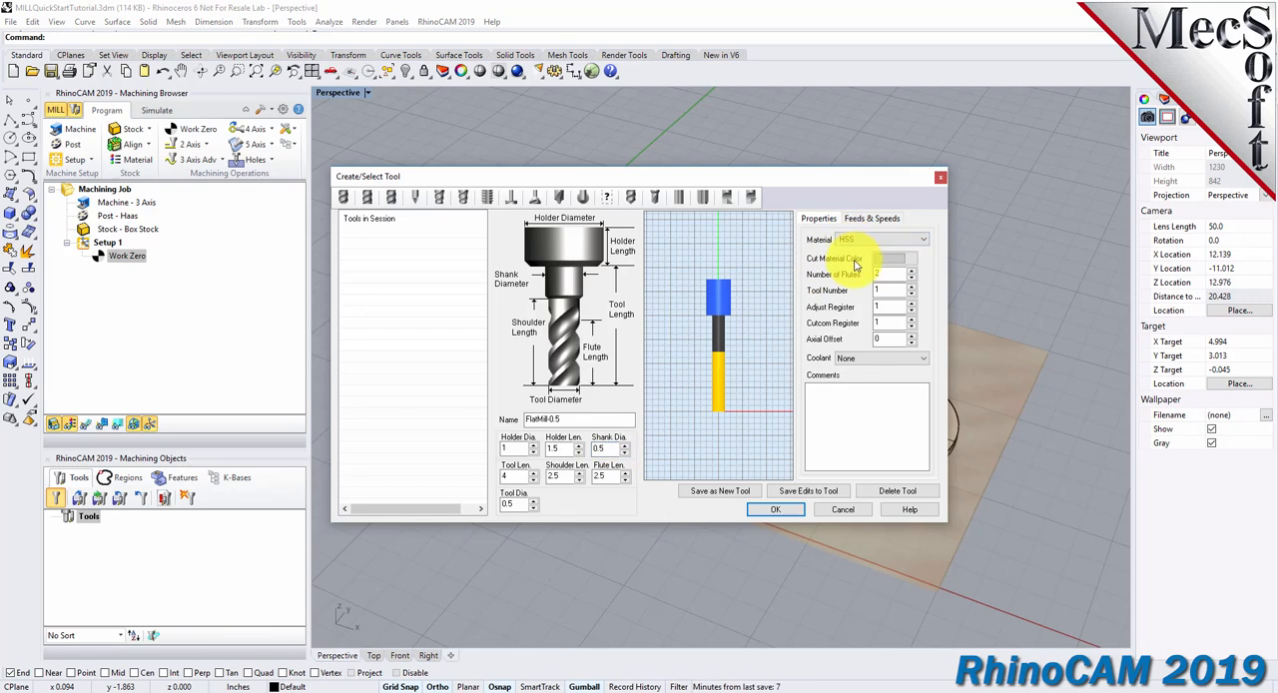
pyautogui.doubleClick(885, 291)
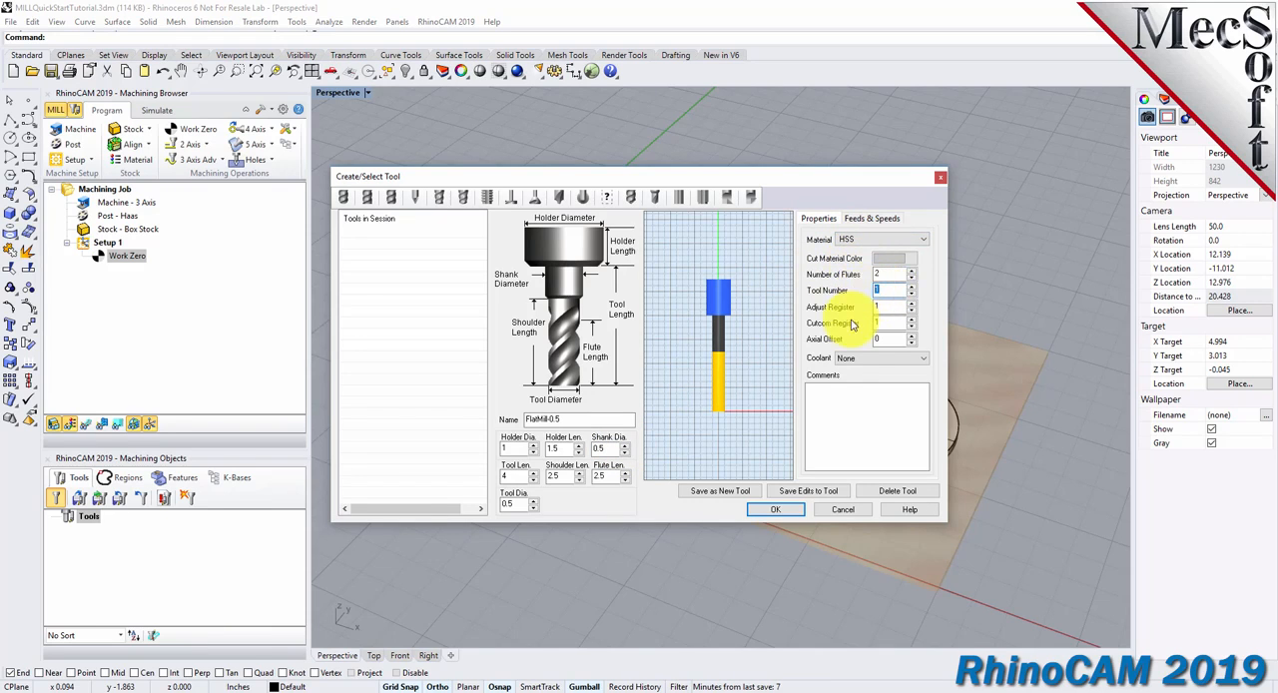
# Load the flat mill's feeds and speeds from the table for WOOD stock and HSS tool material, and save FlatMill-0.5 as a new tool.
pyautogui.click(870, 219)
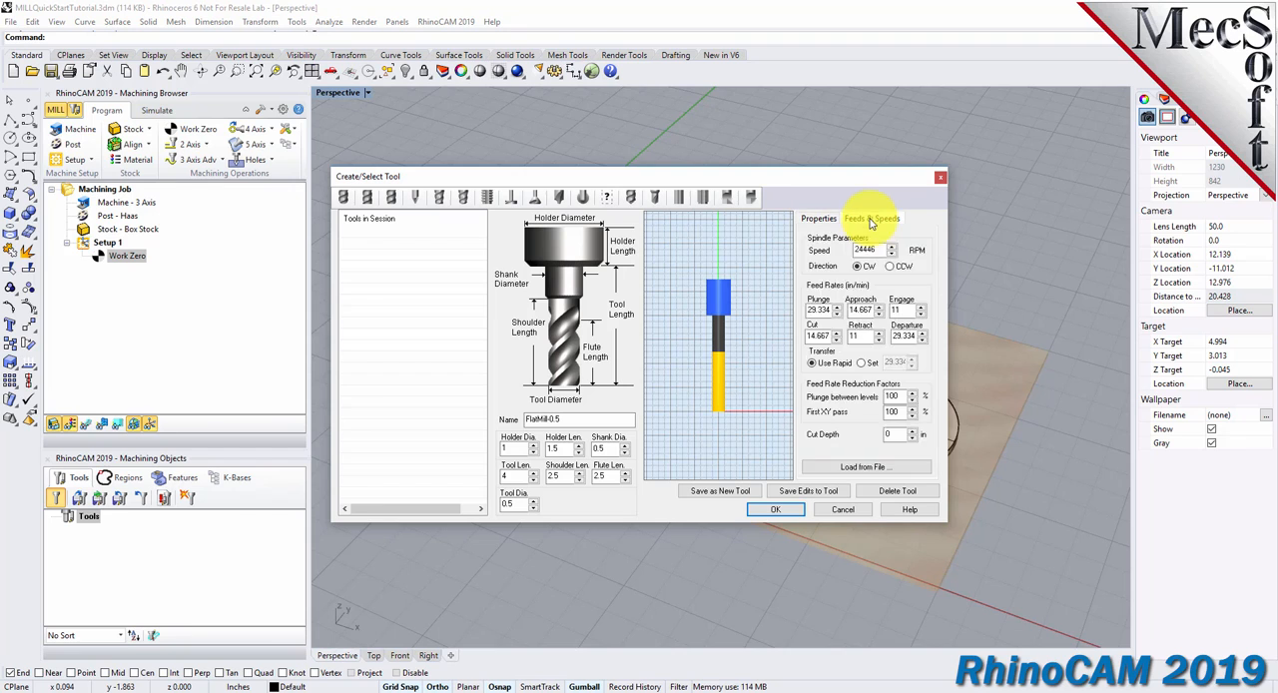
pyautogui.click(893, 469)
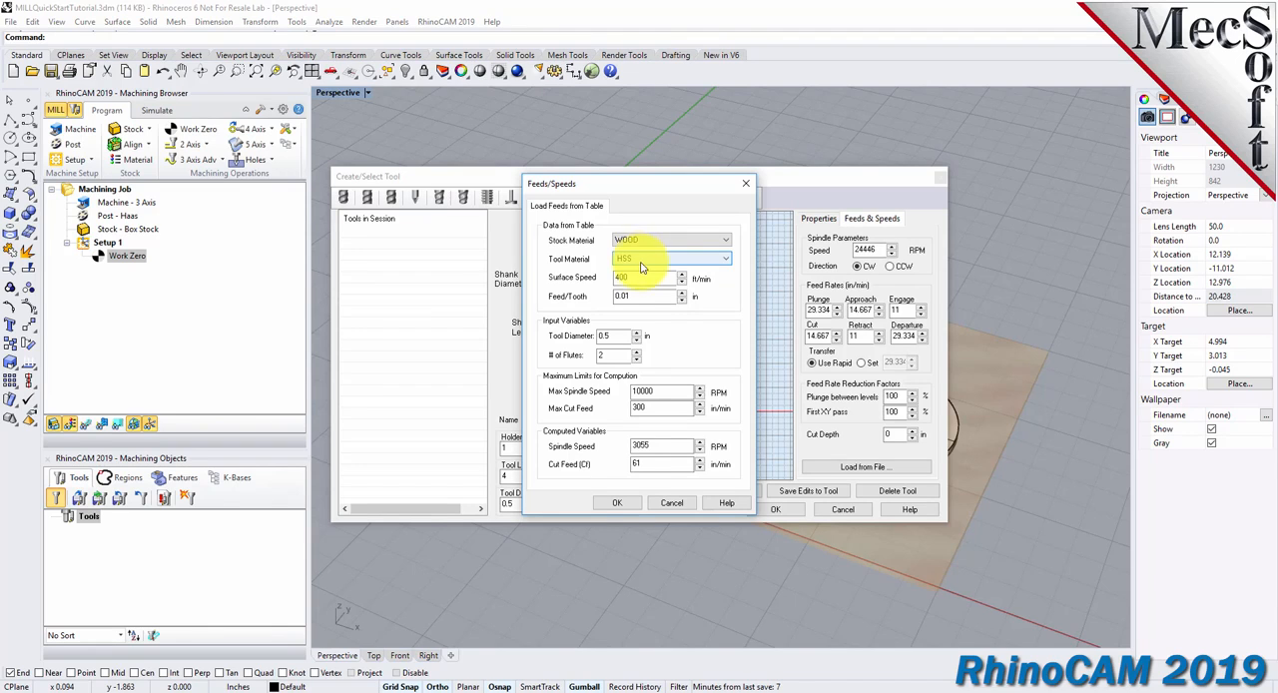
pyautogui.click(619, 503)
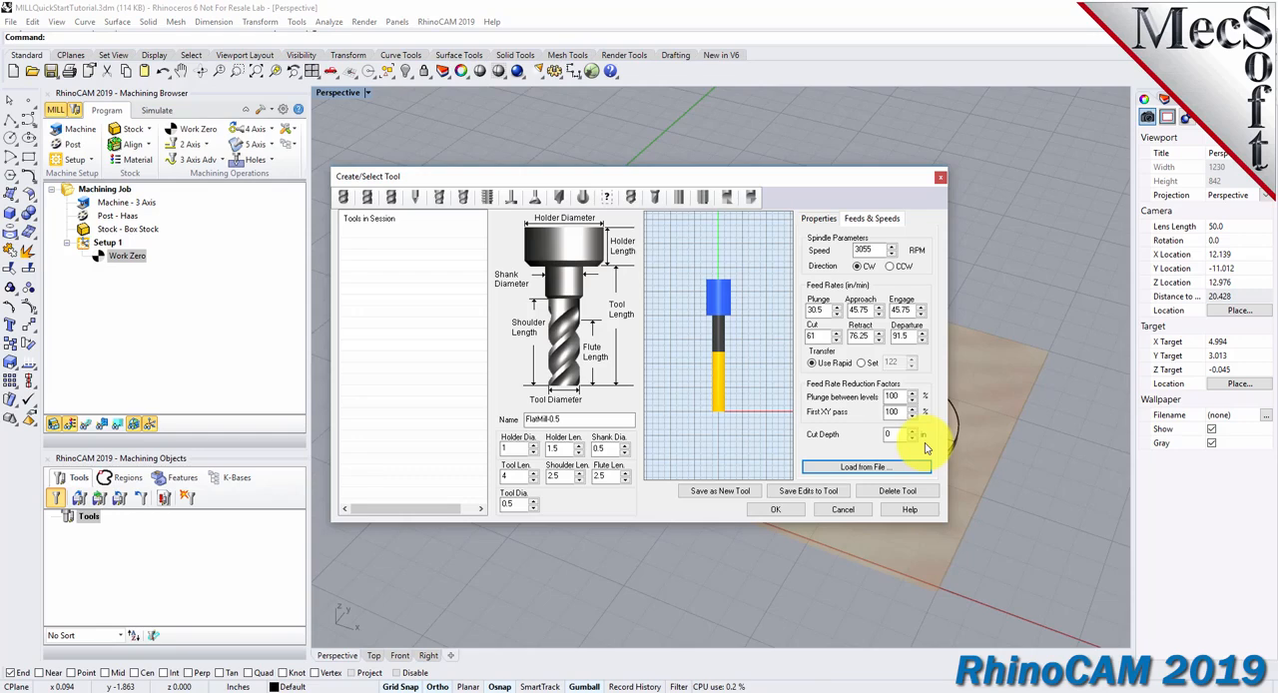
pyautogui.click(723, 491)
pyautogui.click(360, 232)
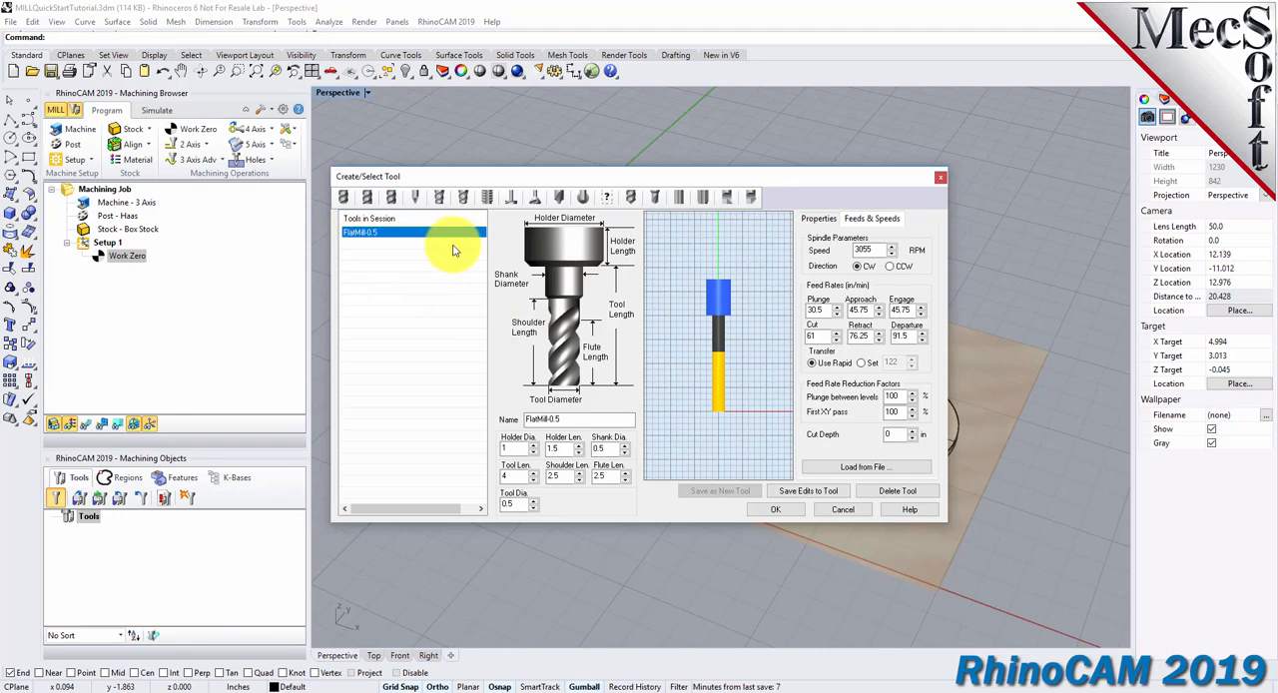
pyautogui.click(775, 510)
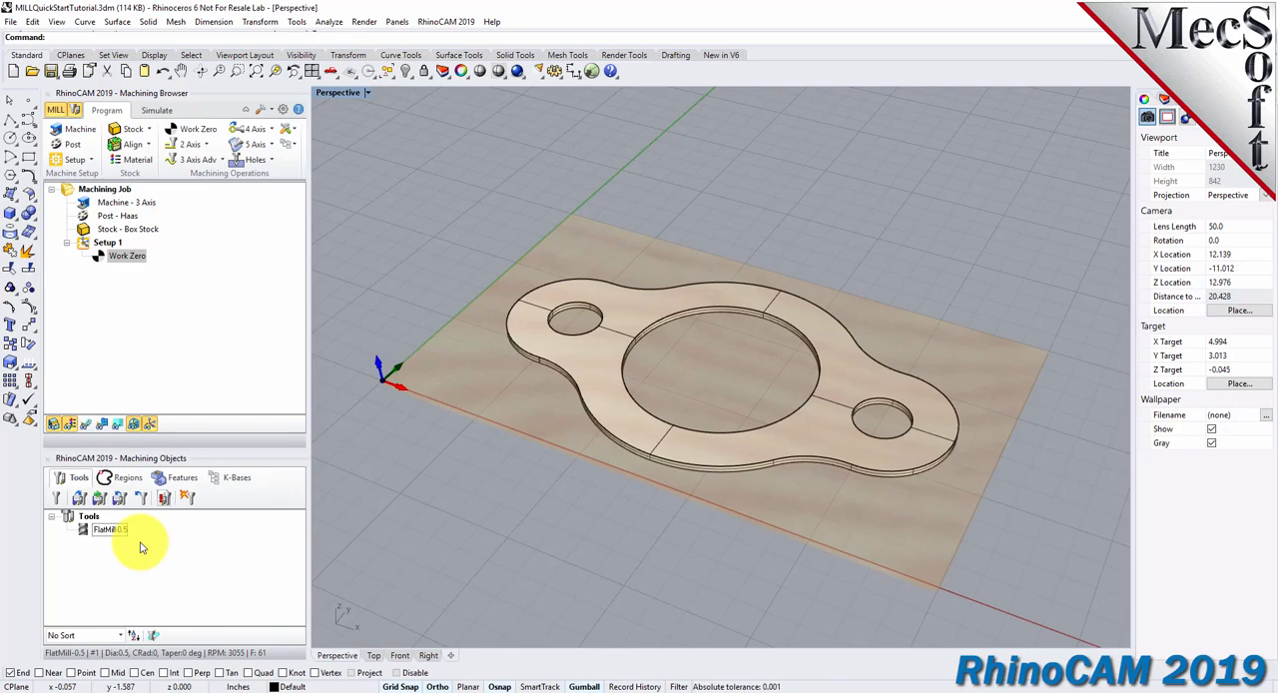
# Start a 2 1/2 Axis Profiling operation and select the top edges of the large centre hole and both small holes as part regions.
pyautogui.scroll(4, 794, 404)
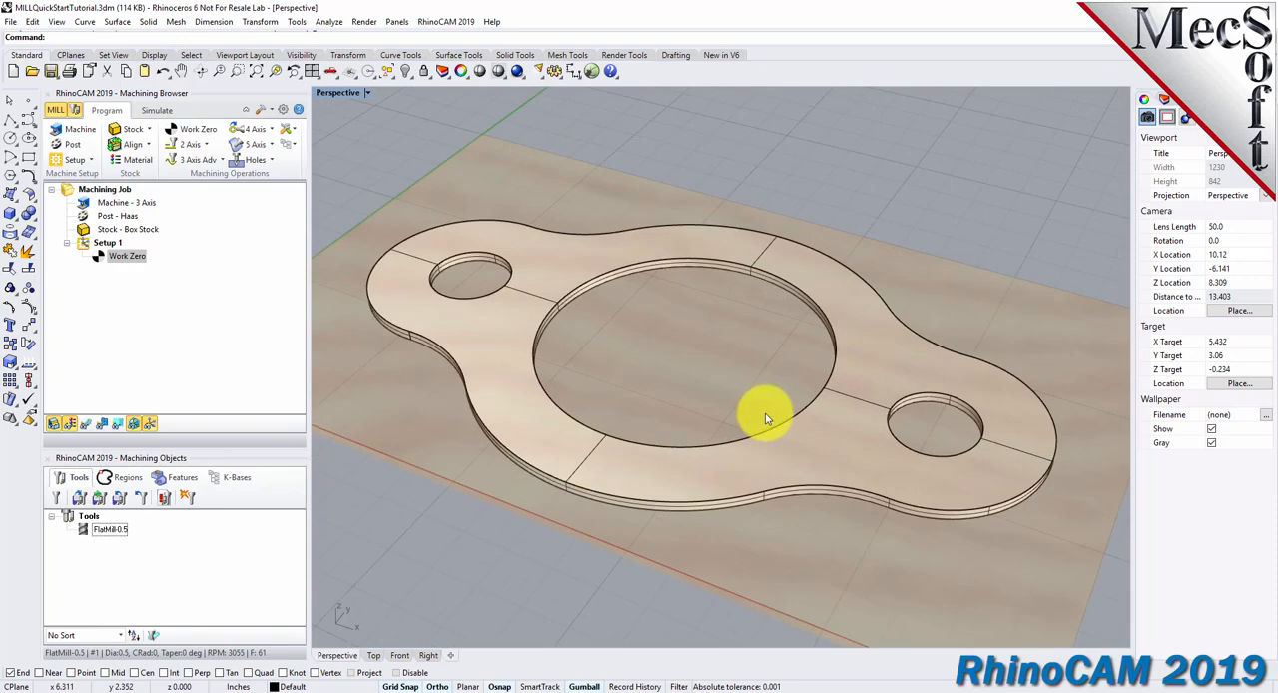
pyautogui.click(188, 144)
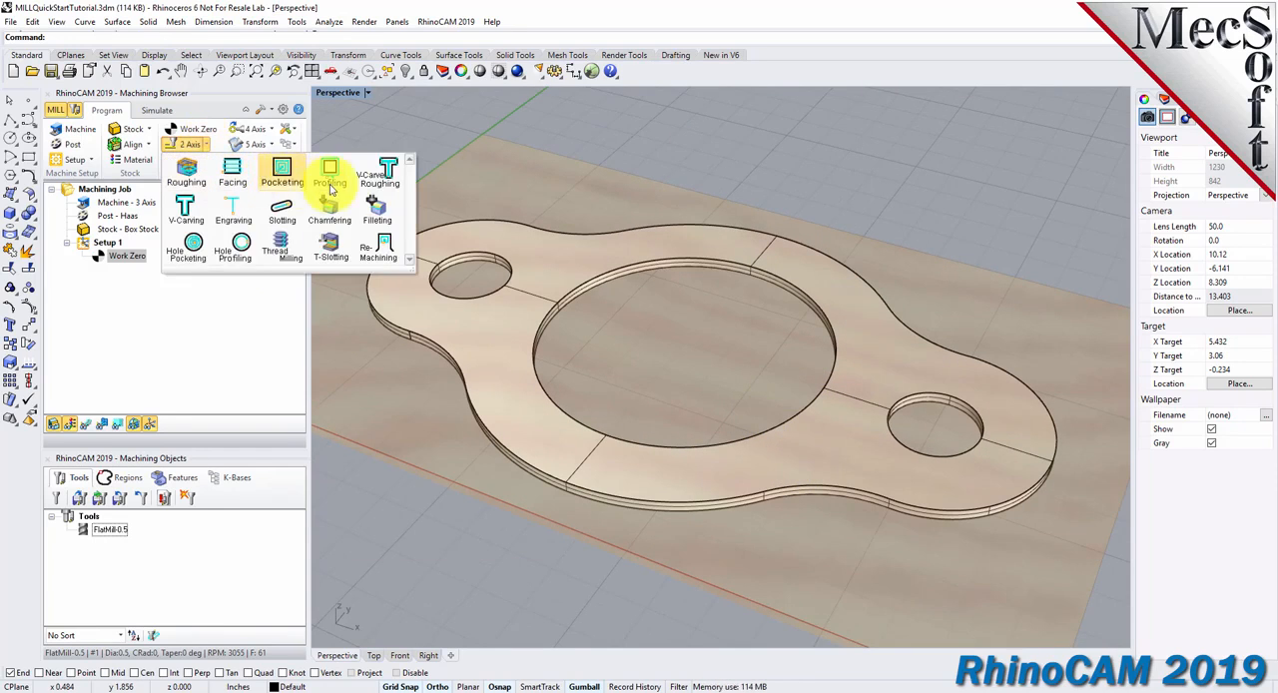
pyautogui.click(343, 185)
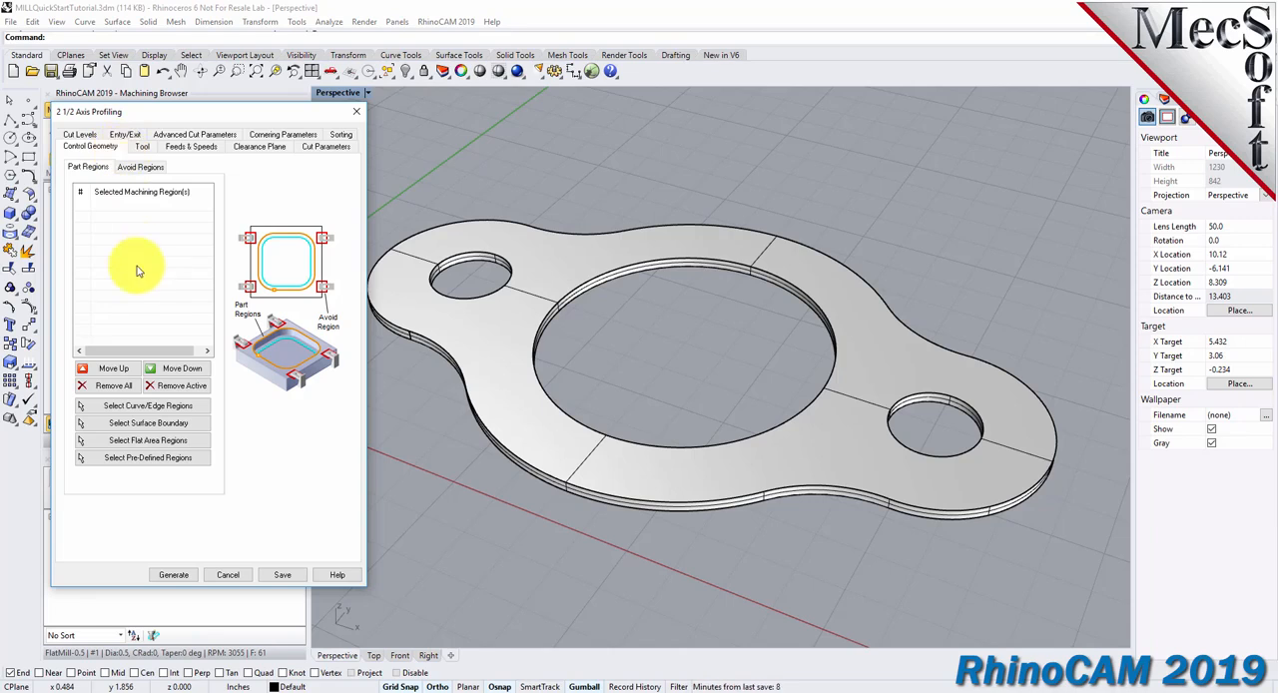
pyautogui.click(195, 407)
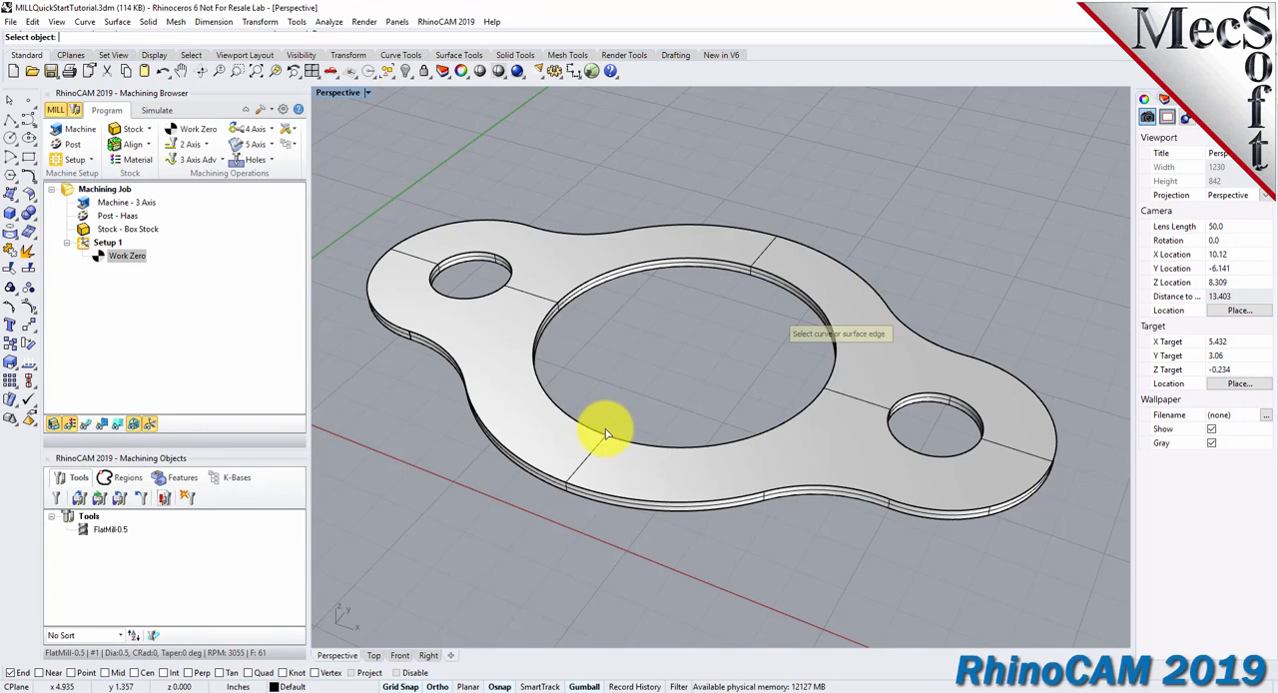
pyautogui.click(639, 264)
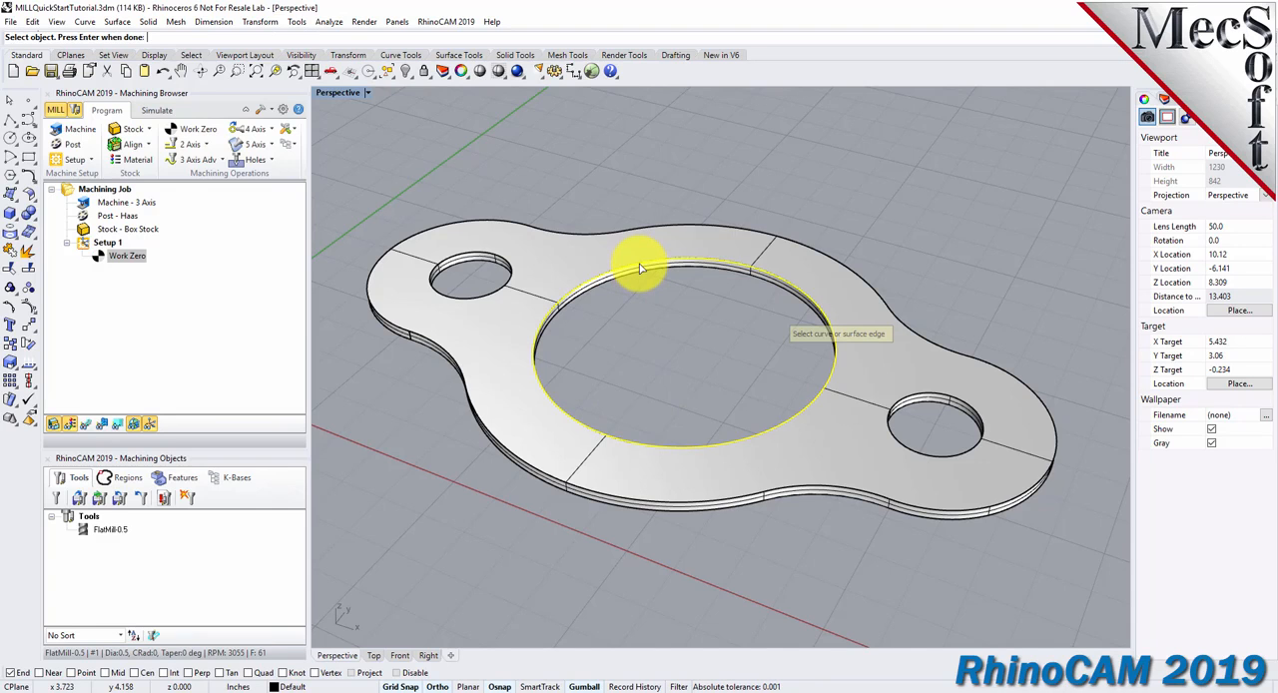
pyautogui.moveTo(655, 296); pyautogui.dragTo(679, 334, button='right')
pyautogui.click(464, 260)
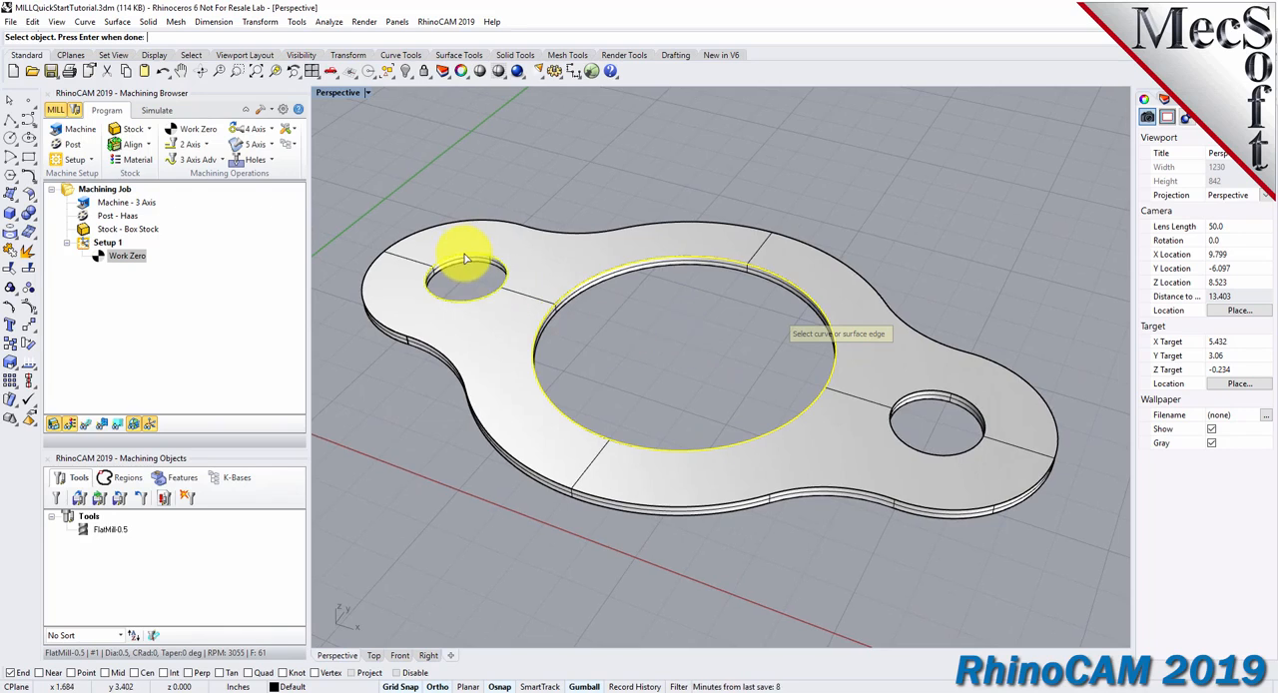
pyautogui.click(942, 409)
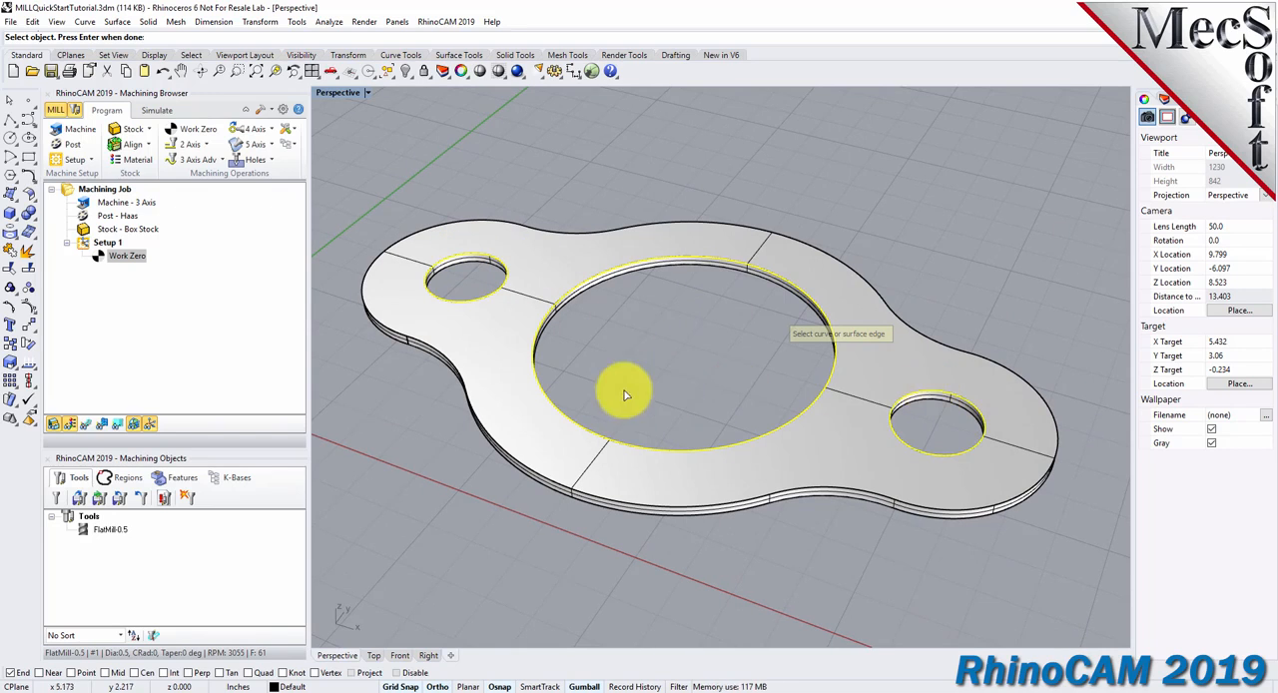
pyautogui.rightClick(662, 368)
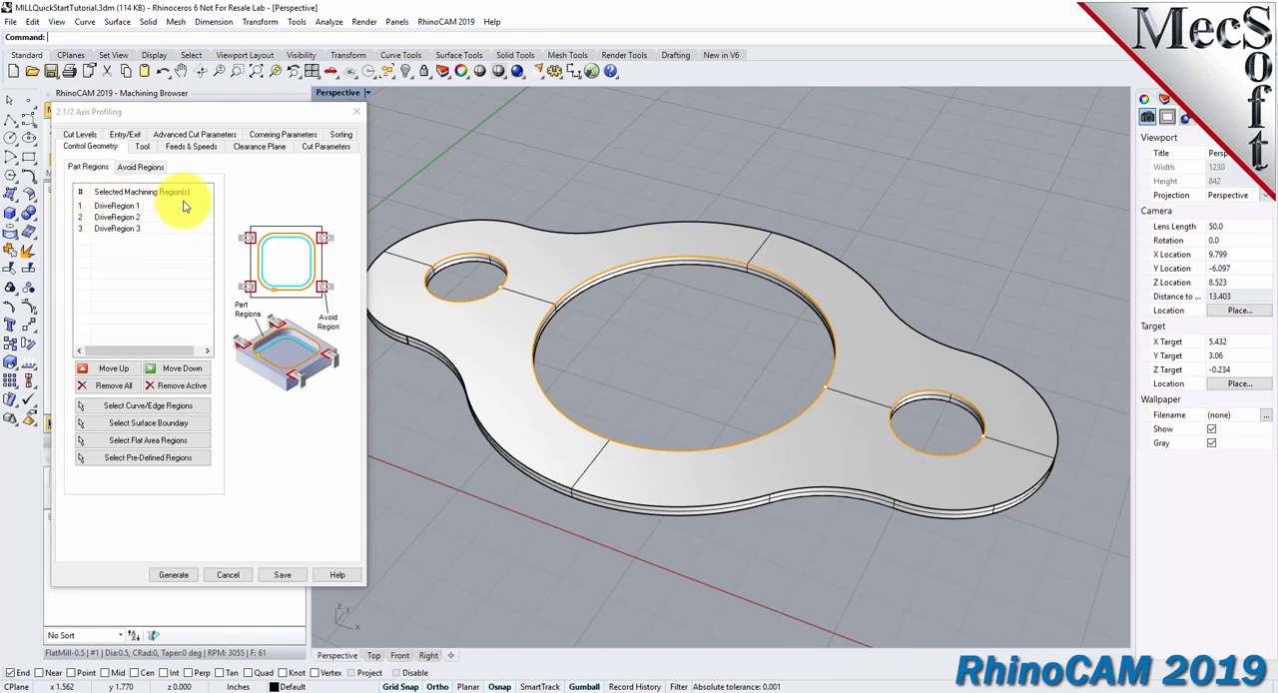
# Highlight each of the three drive regions in turn to check which hole edge it refers to.
pyautogui.click(115, 205)
pyautogui.click(118, 217)
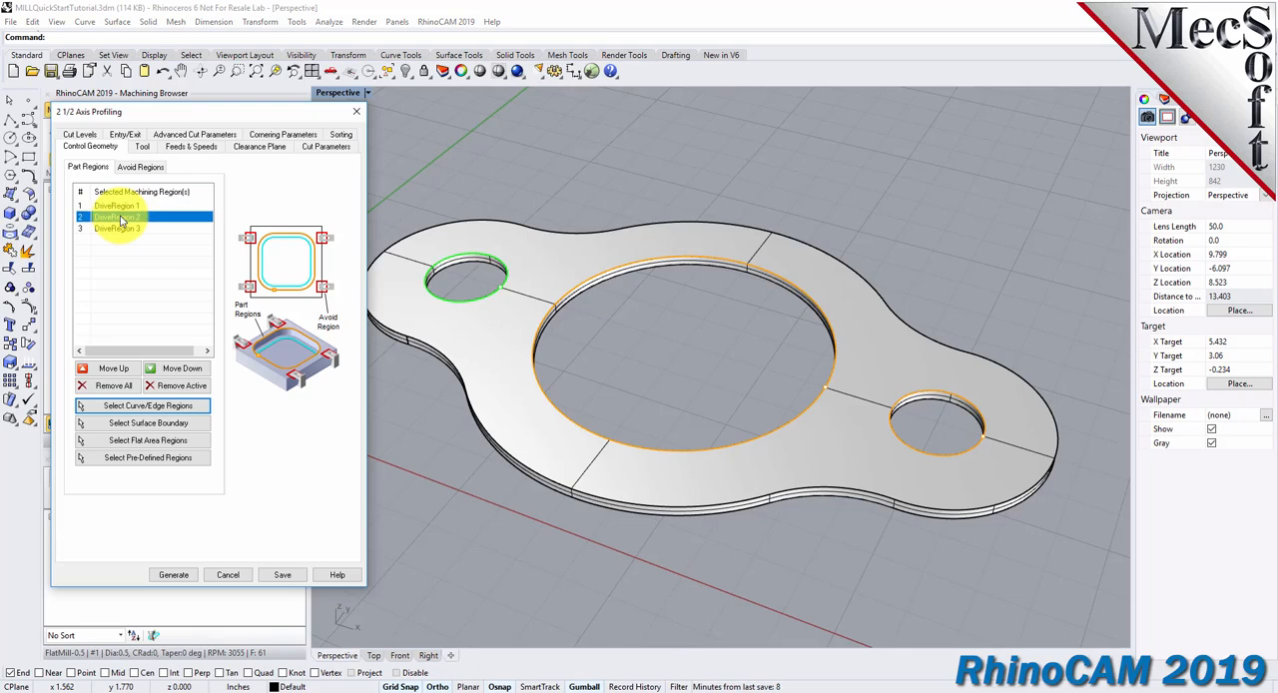
pyautogui.click(118, 229)
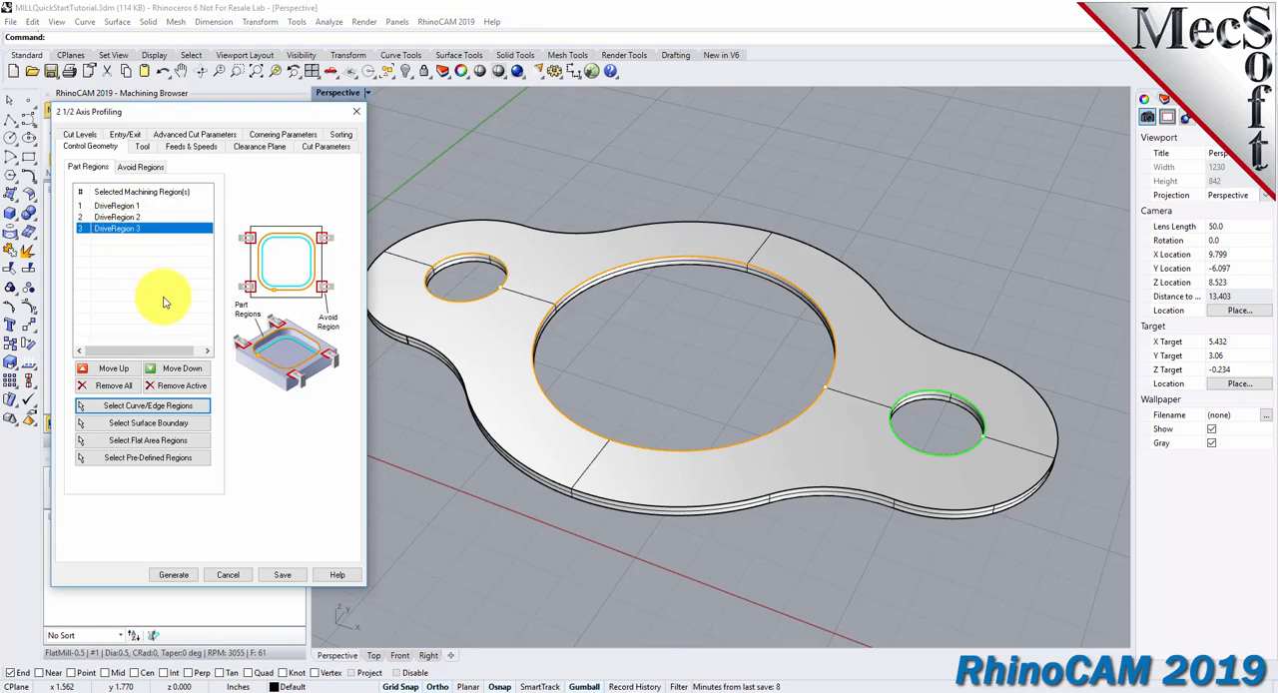
pyautogui.click(132, 207)
pyautogui.click(134, 216)
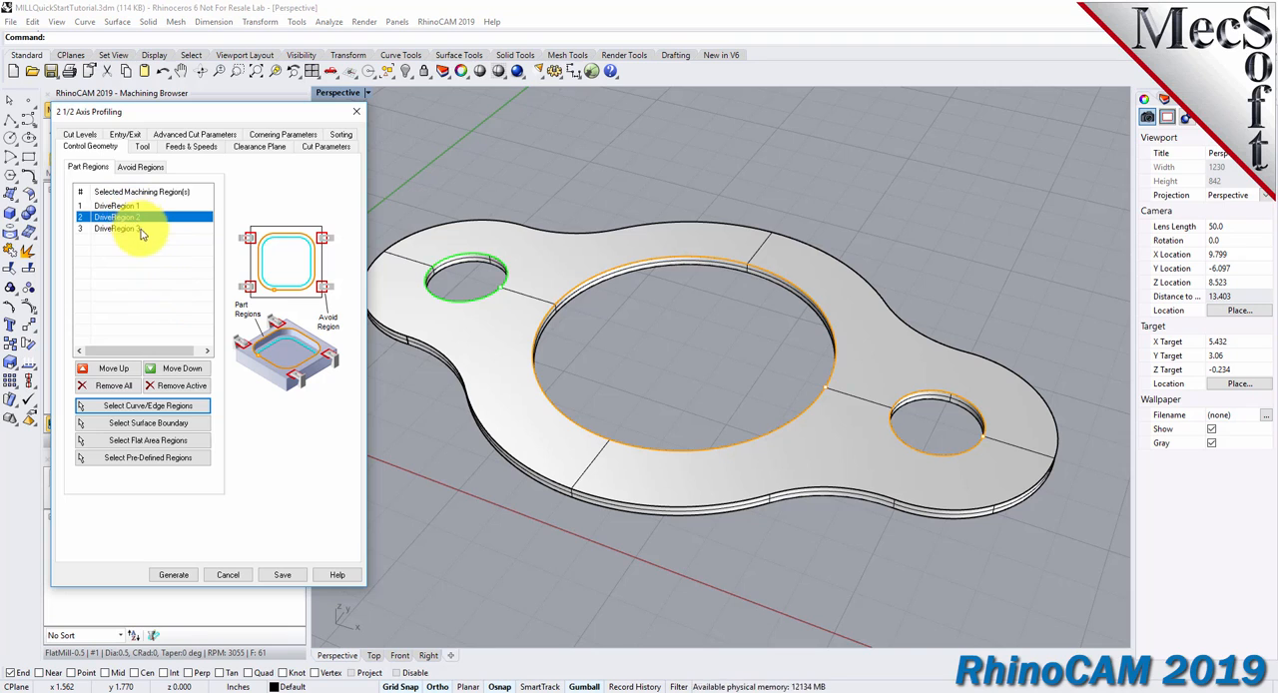
pyautogui.click(142, 230)
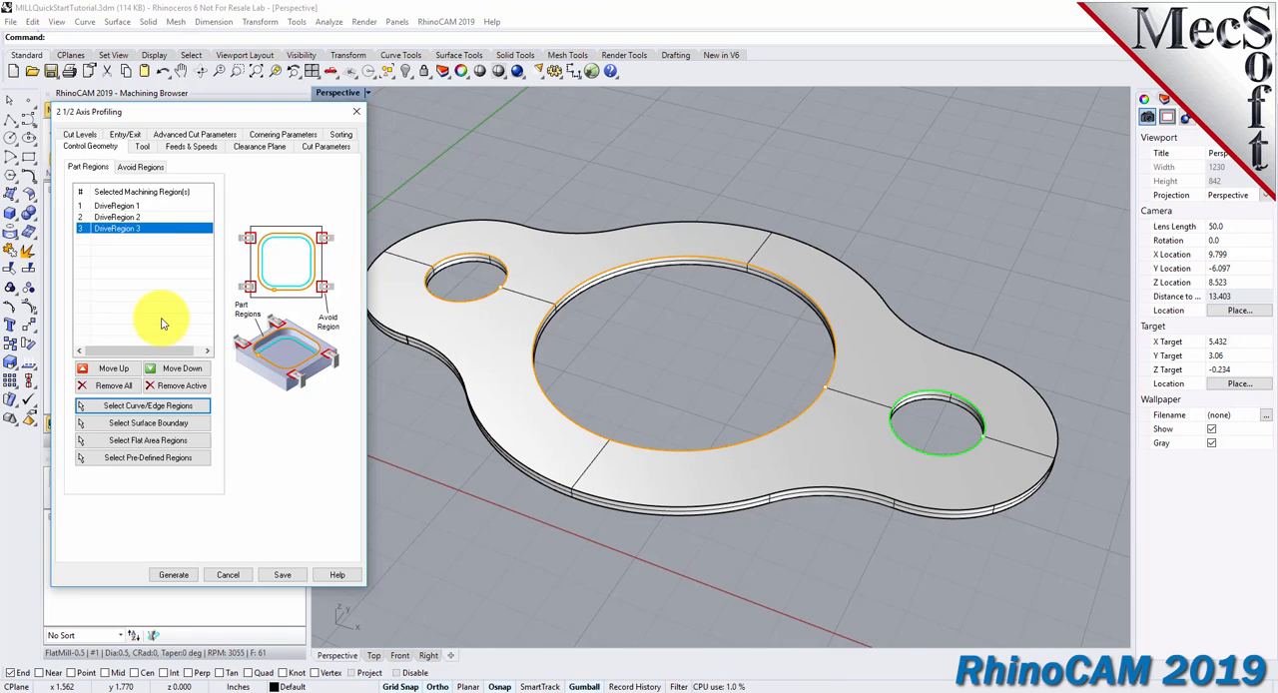
# Use FlatMill-0.5 for the profiling operation and load its feeds and speeds from the tool.
pyautogui.click(142, 147)
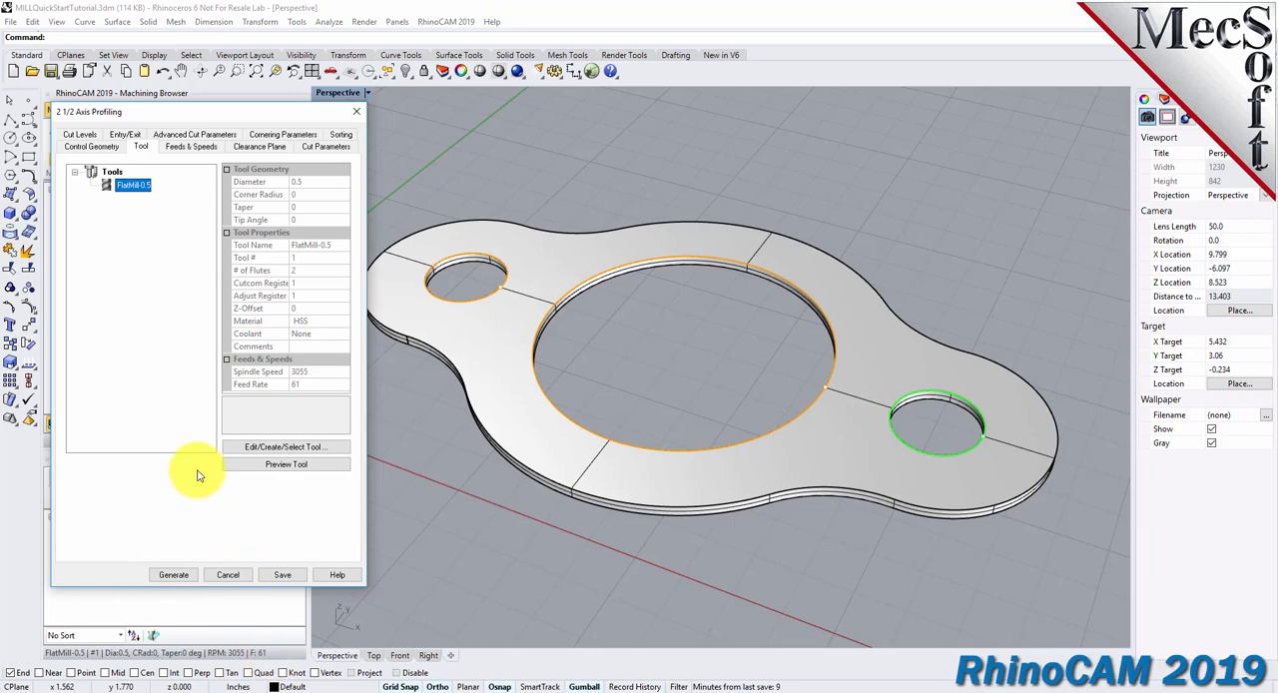
pyautogui.click(192, 150)
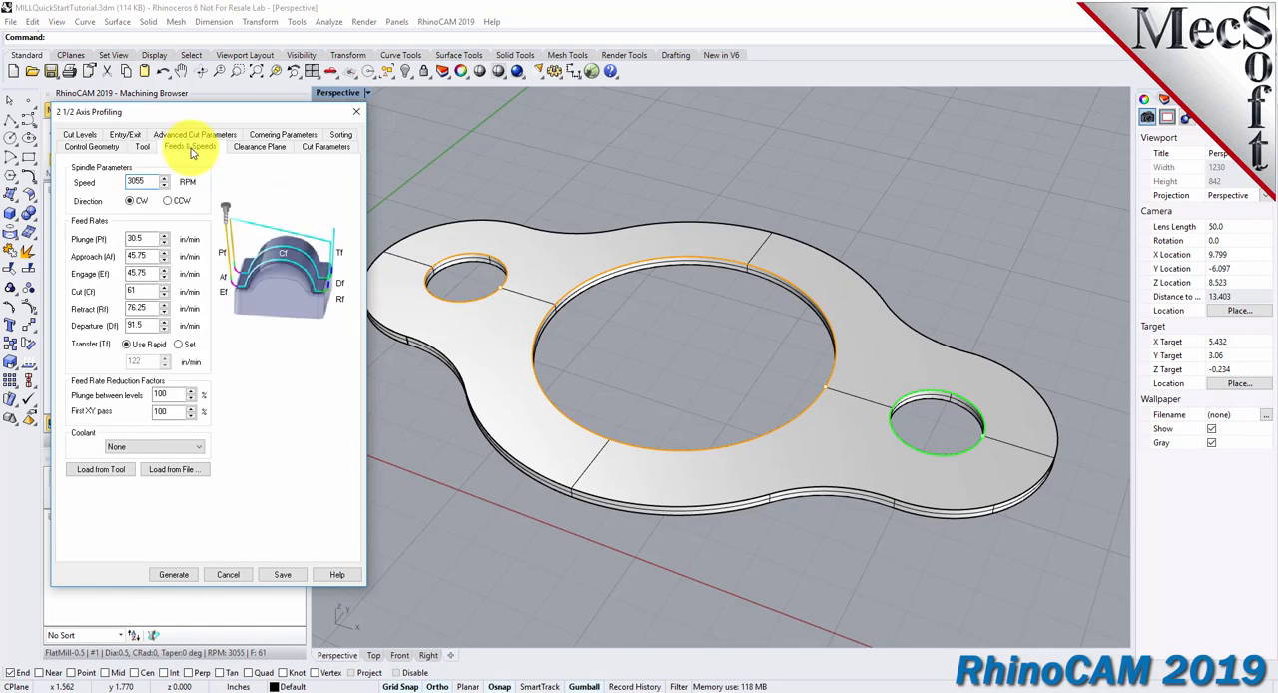
pyautogui.click(108, 471)
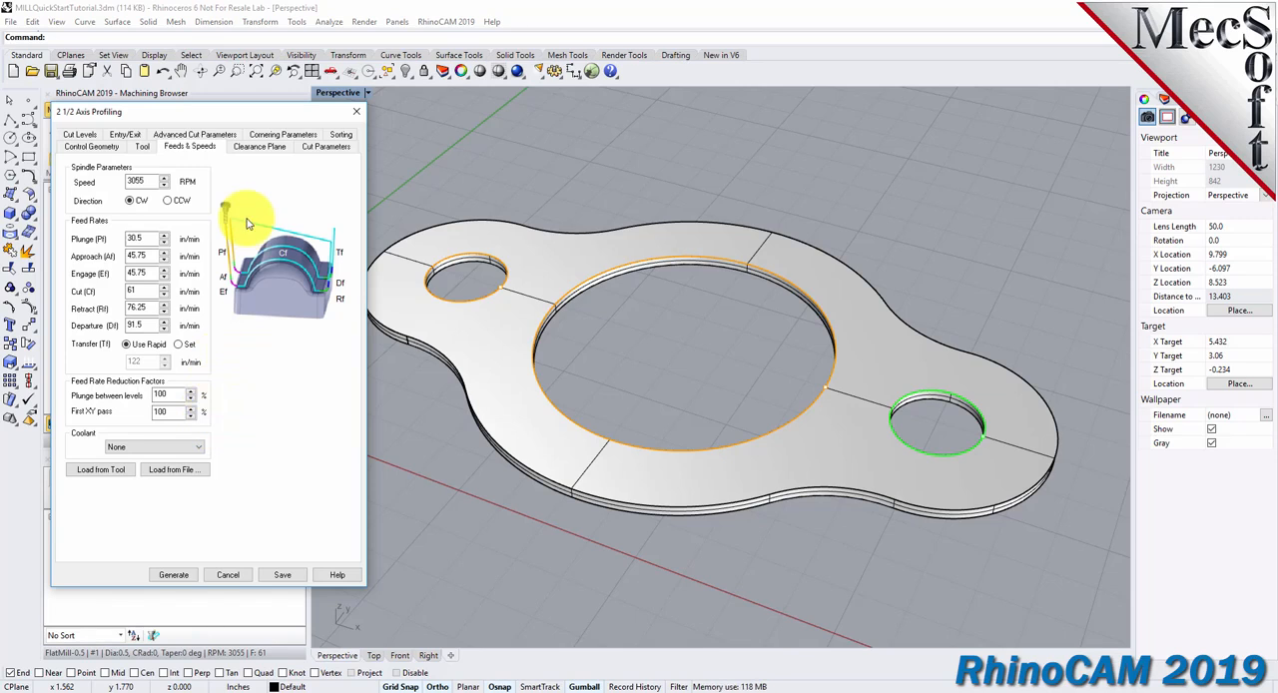
# Keep the automatic clearance plane and set the profiling cut start side to Inside for closed curves, with 0 stock.
pyautogui.click(259, 148)
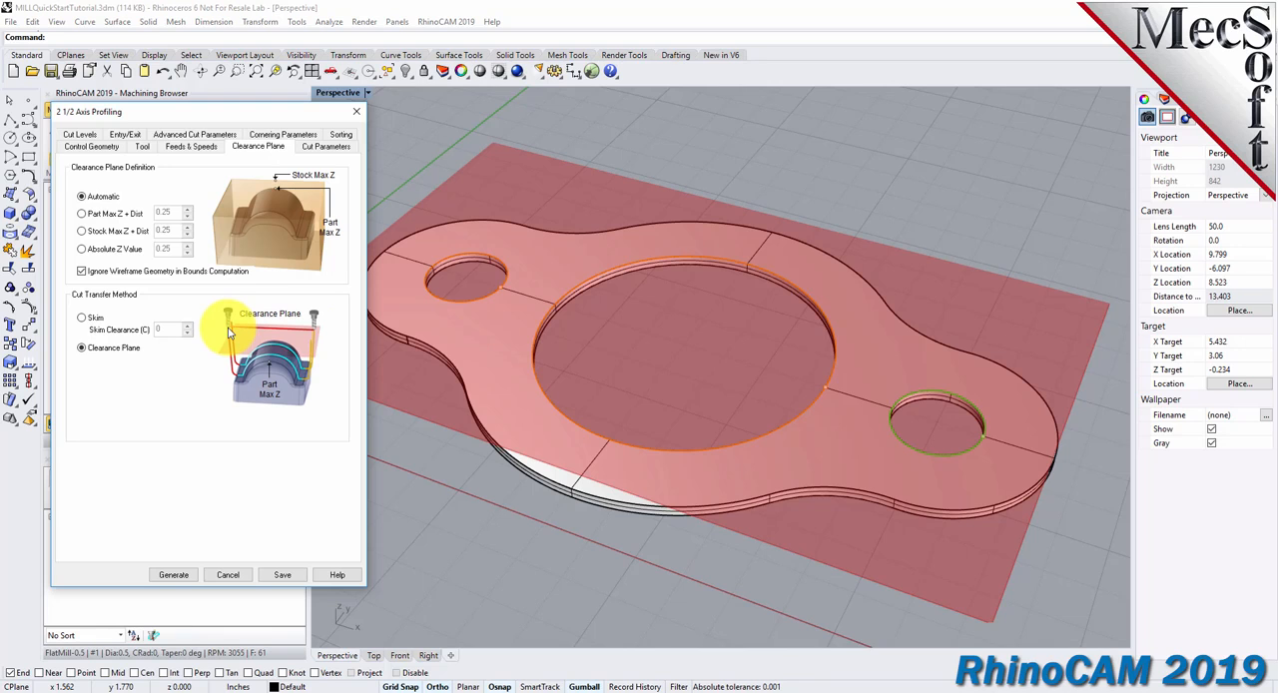
pyautogui.moveTo(597, 396); pyautogui.dragTo(673, 333, button='right')
pyautogui.moveTo(674, 343); pyautogui.dragTo(659, 403, button='right')
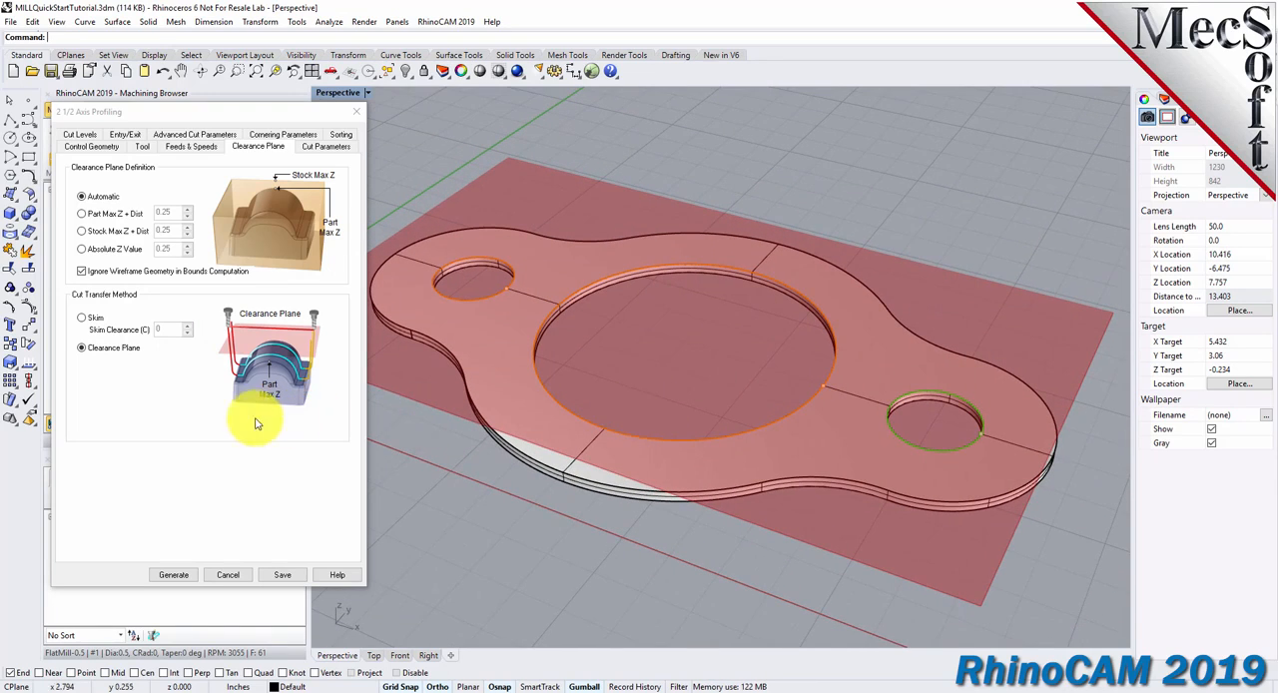
pyautogui.click(326, 145)
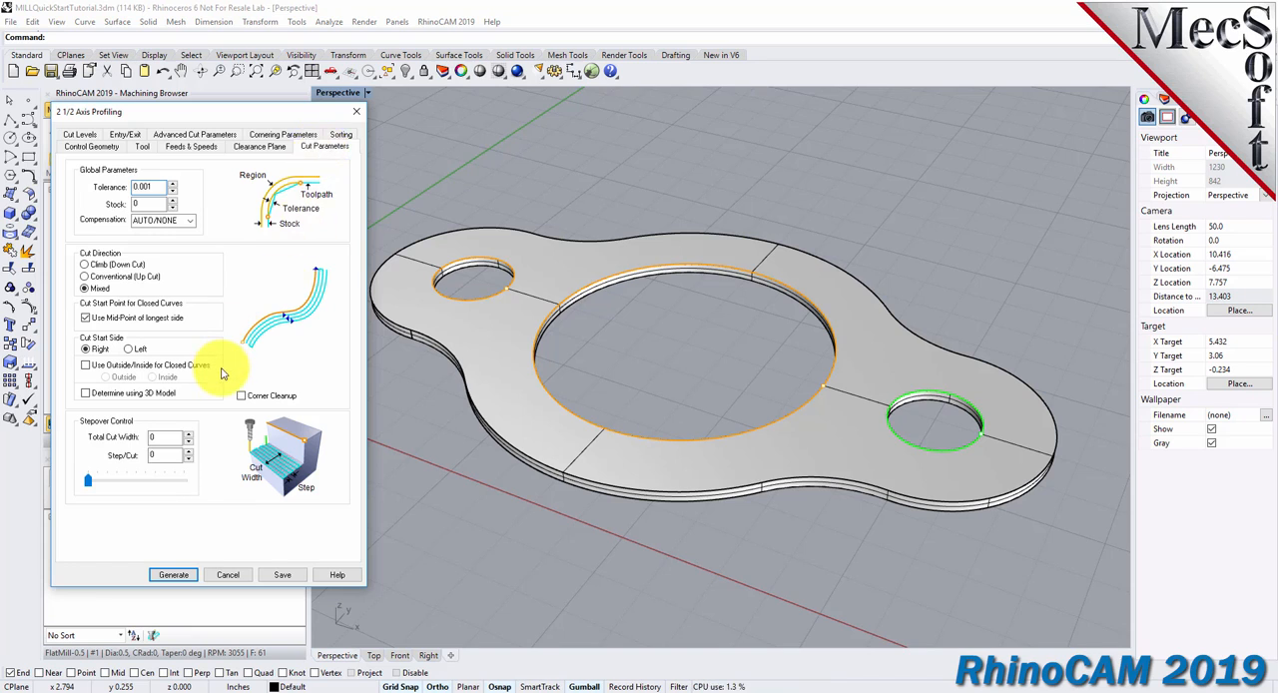
pyautogui.doubleClick(151, 204)
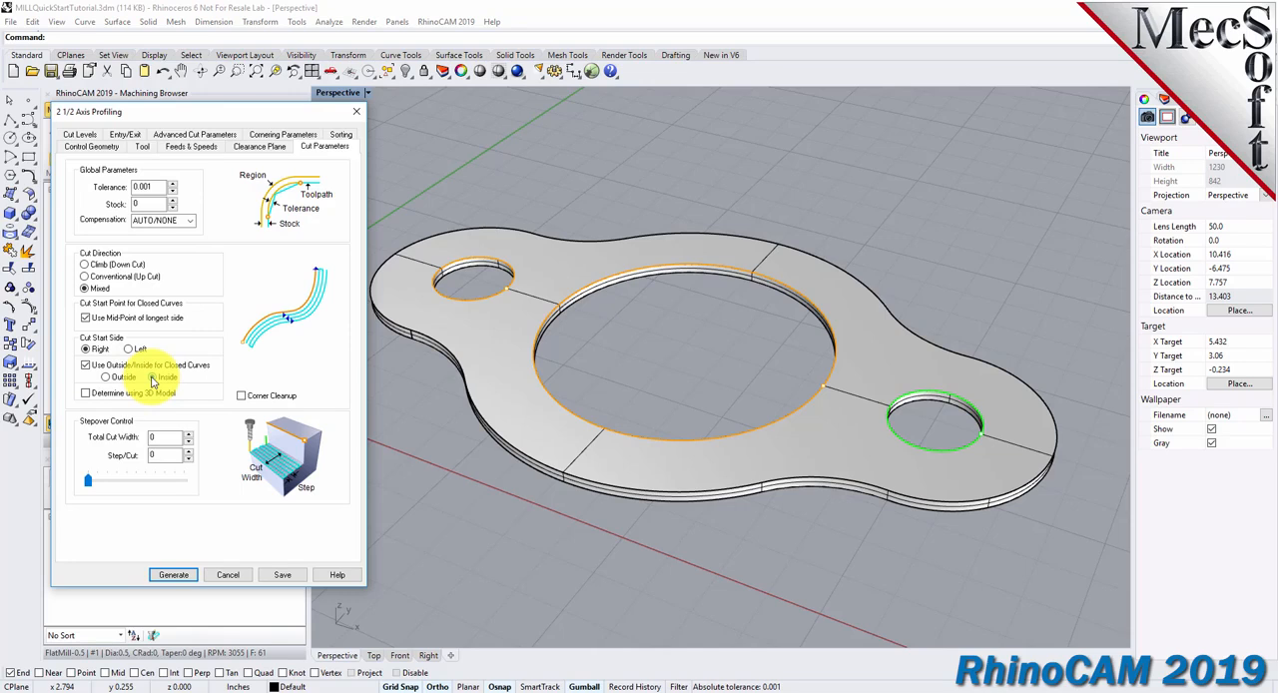
pyautogui.click(153, 377)
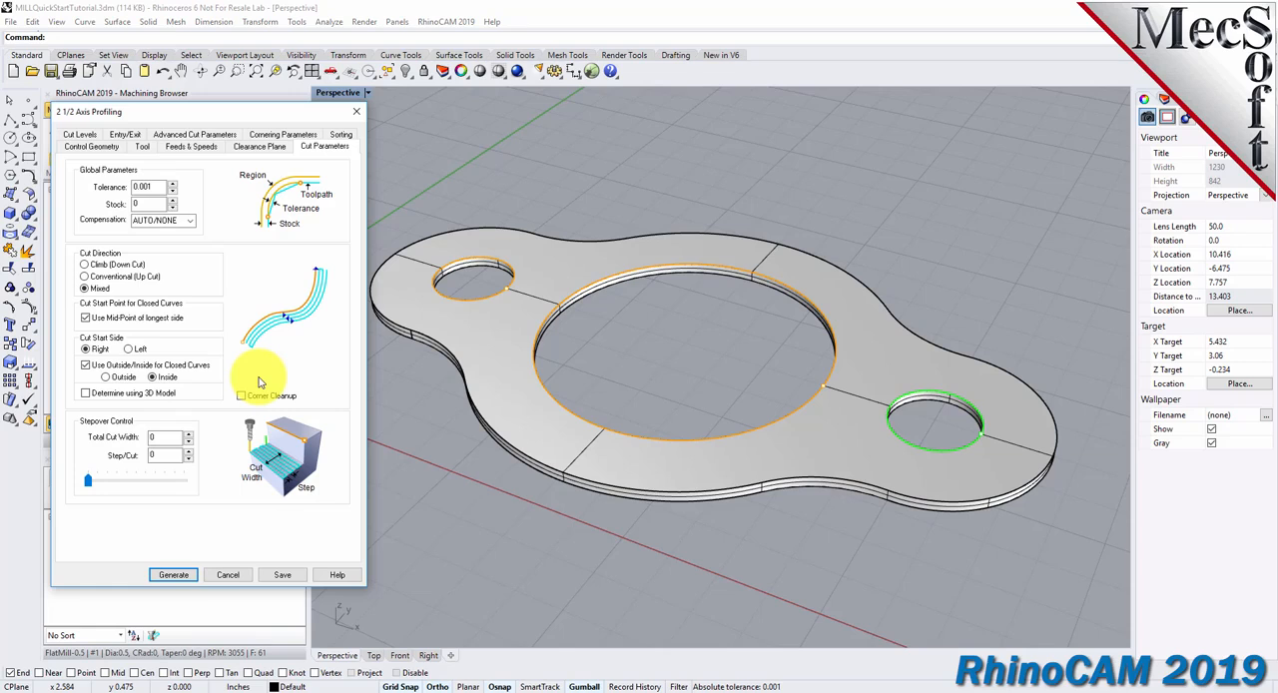
# Set the cut geometry location to At Top, with total cut depth, rough depth and rough depth per cut all at 0.125.
pyautogui.click(84, 133)
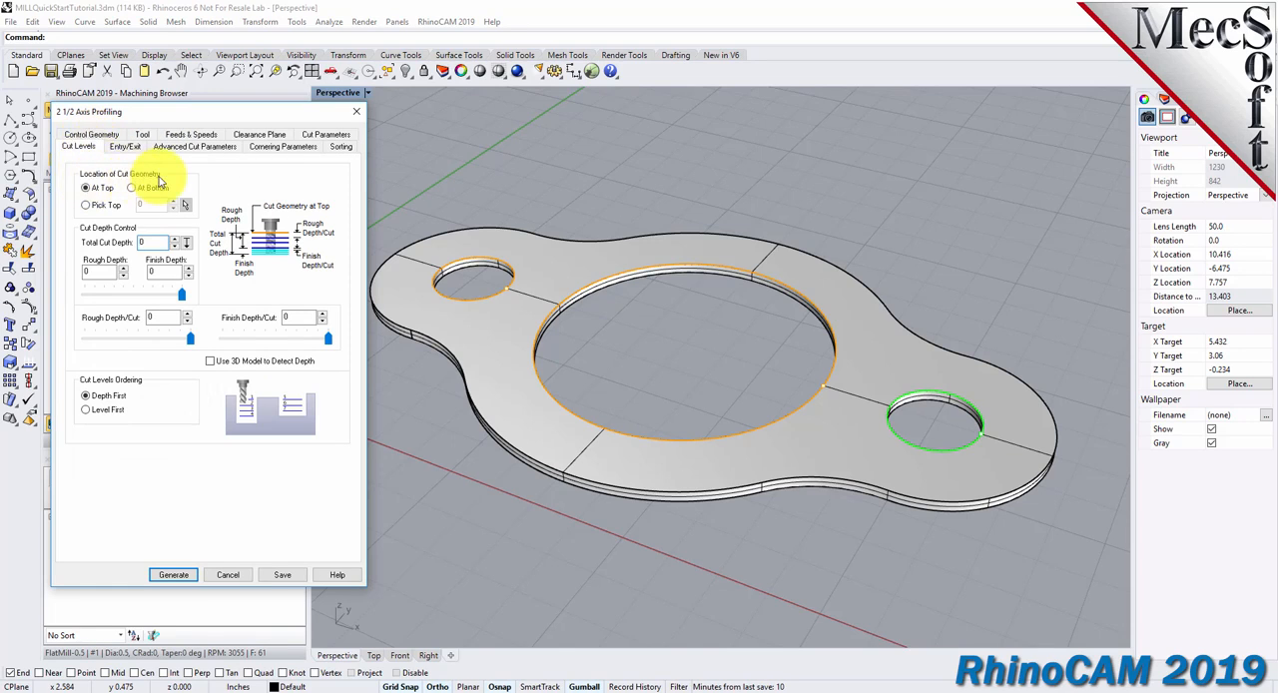
pyautogui.click(88, 193)
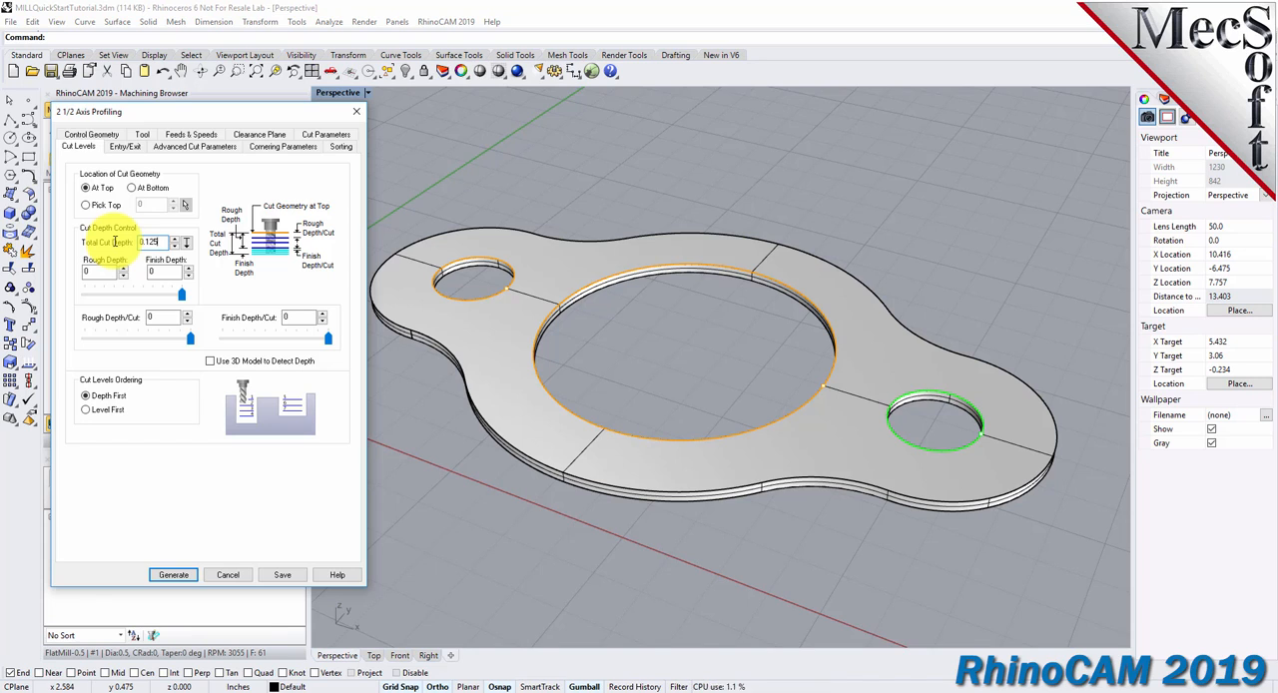
pyautogui.click(108, 270)
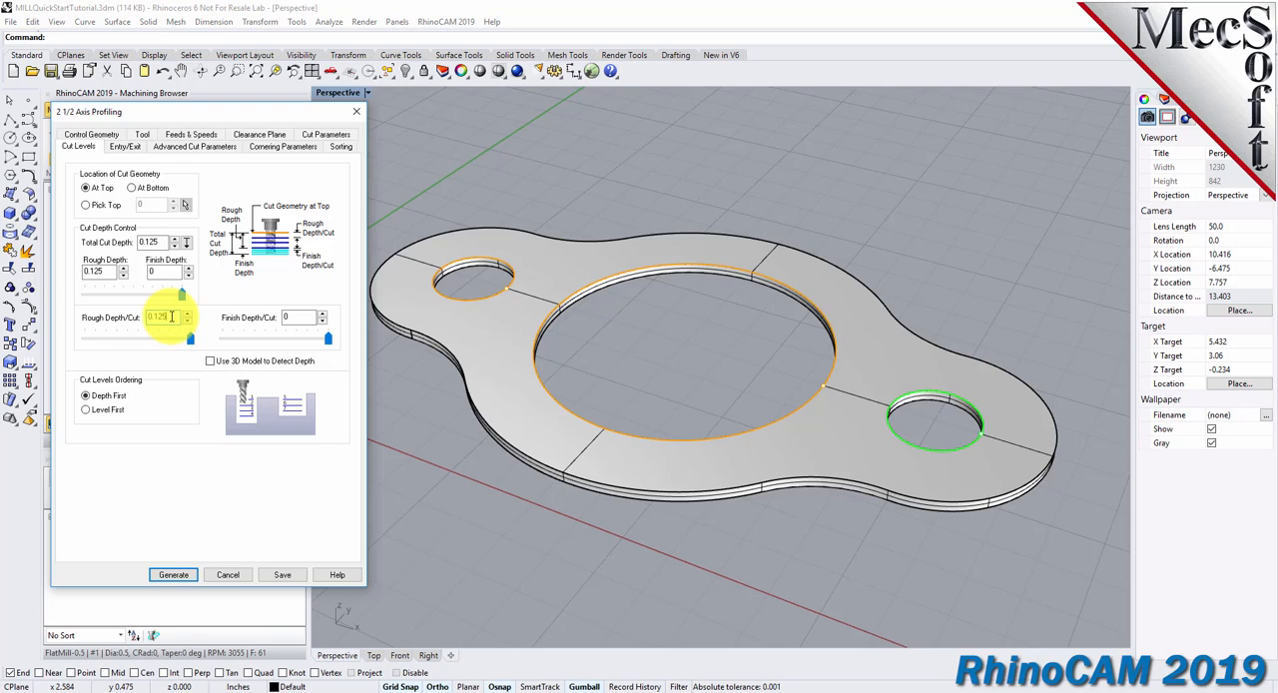
pyautogui.click(80, 271)
pyautogui.click(163, 316)
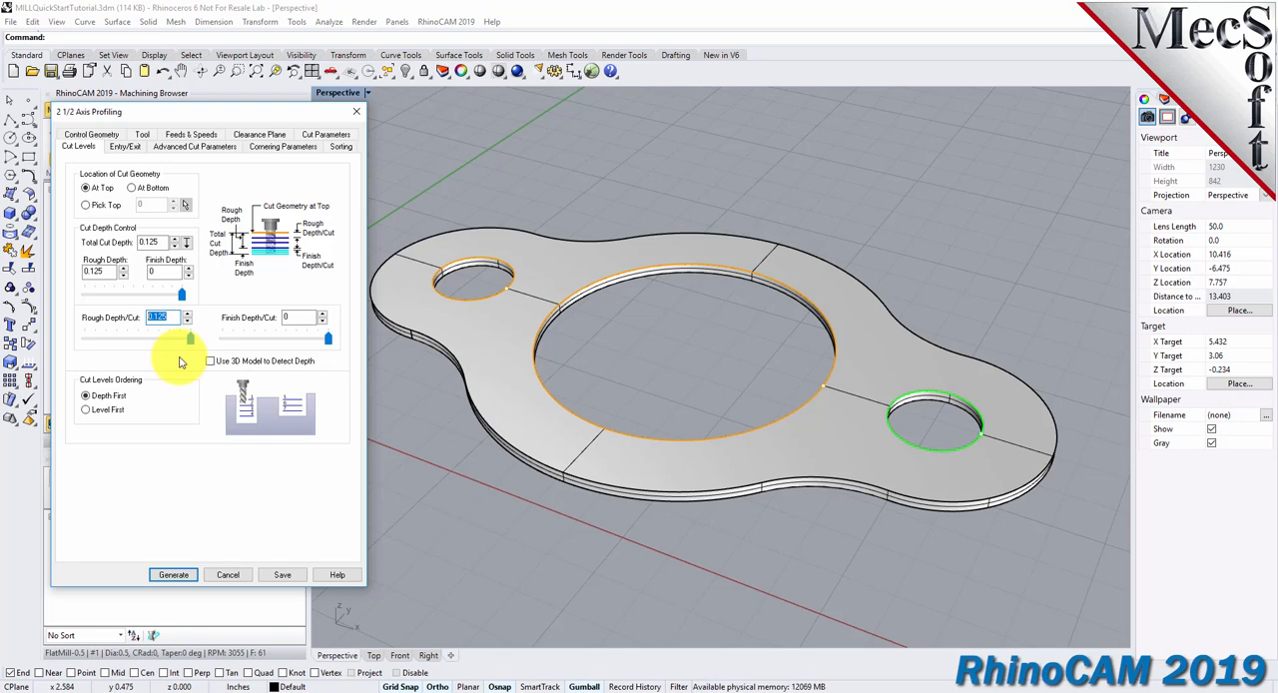
# Set both the entry and exit motions of the profiling operation to None and generate the toolpath.
pyautogui.click(127, 148)
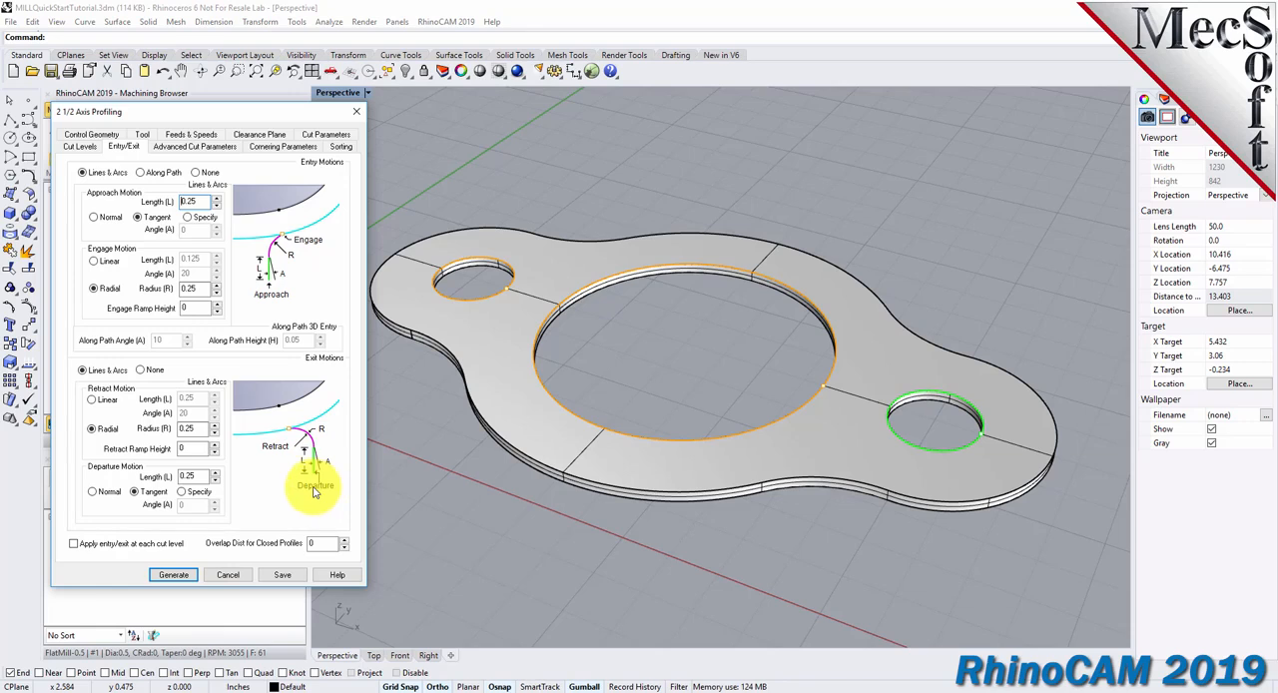
pyautogui.click(198, 173)
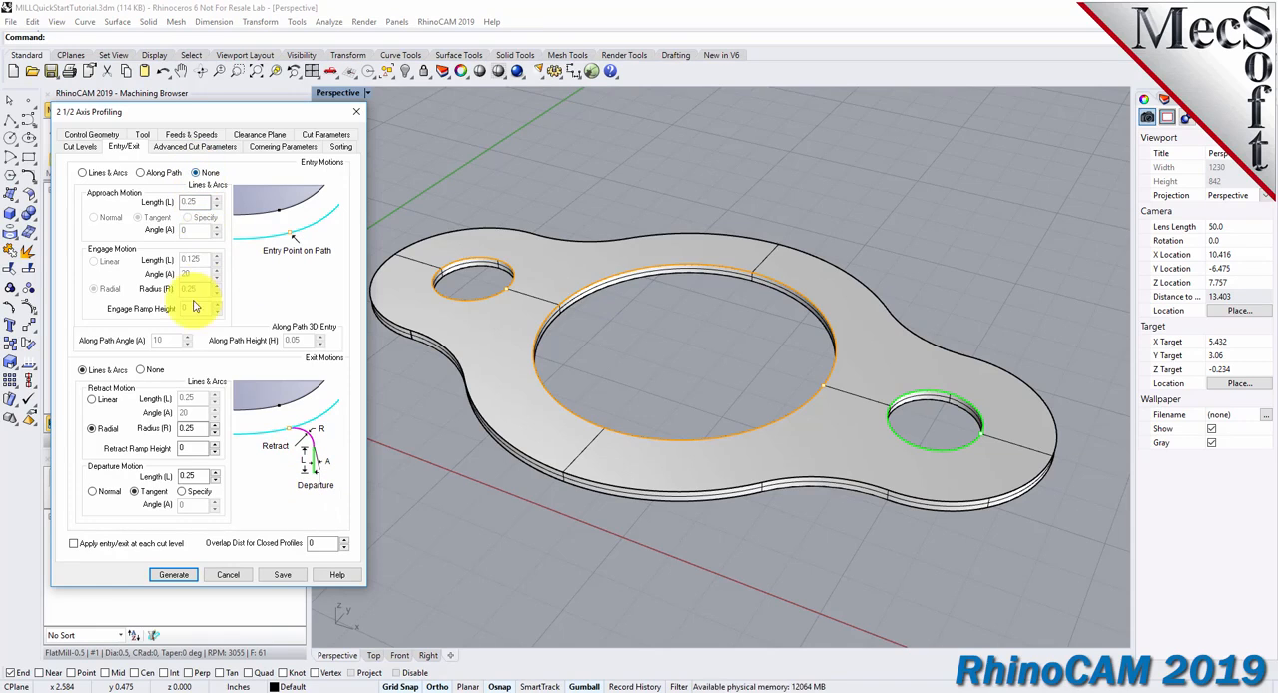
pyautogui.click(144, 370)
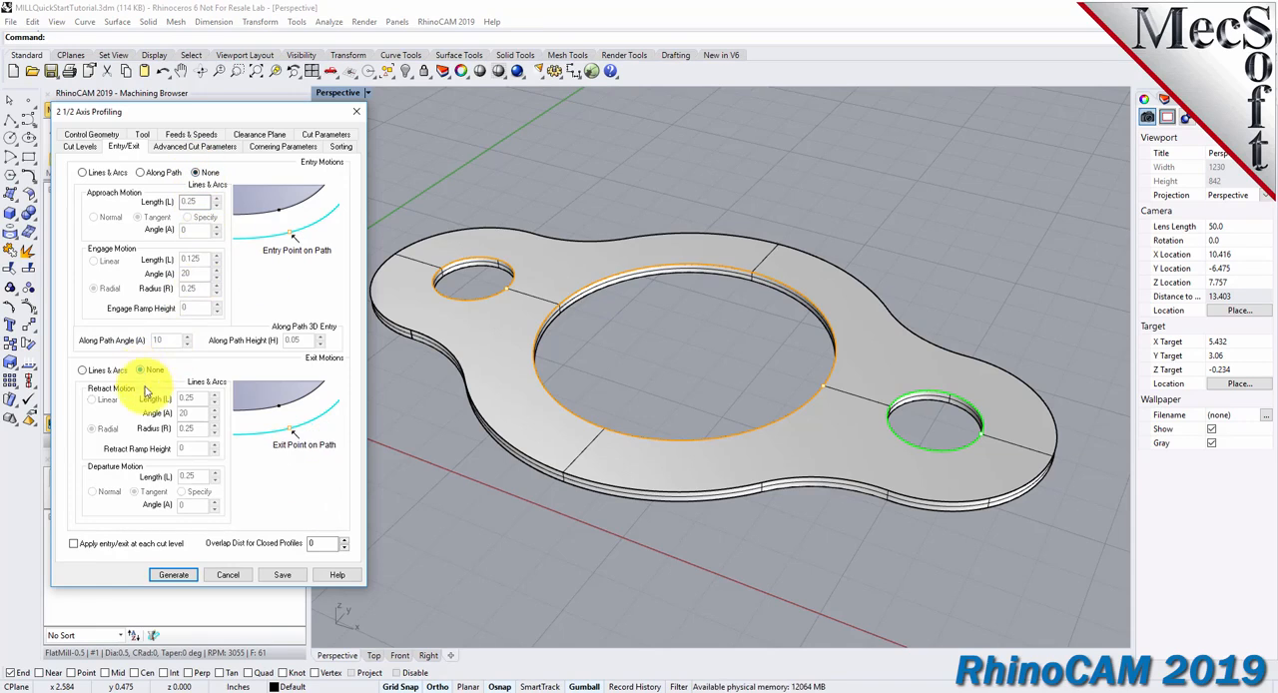
pyautogui.click(173, 575)
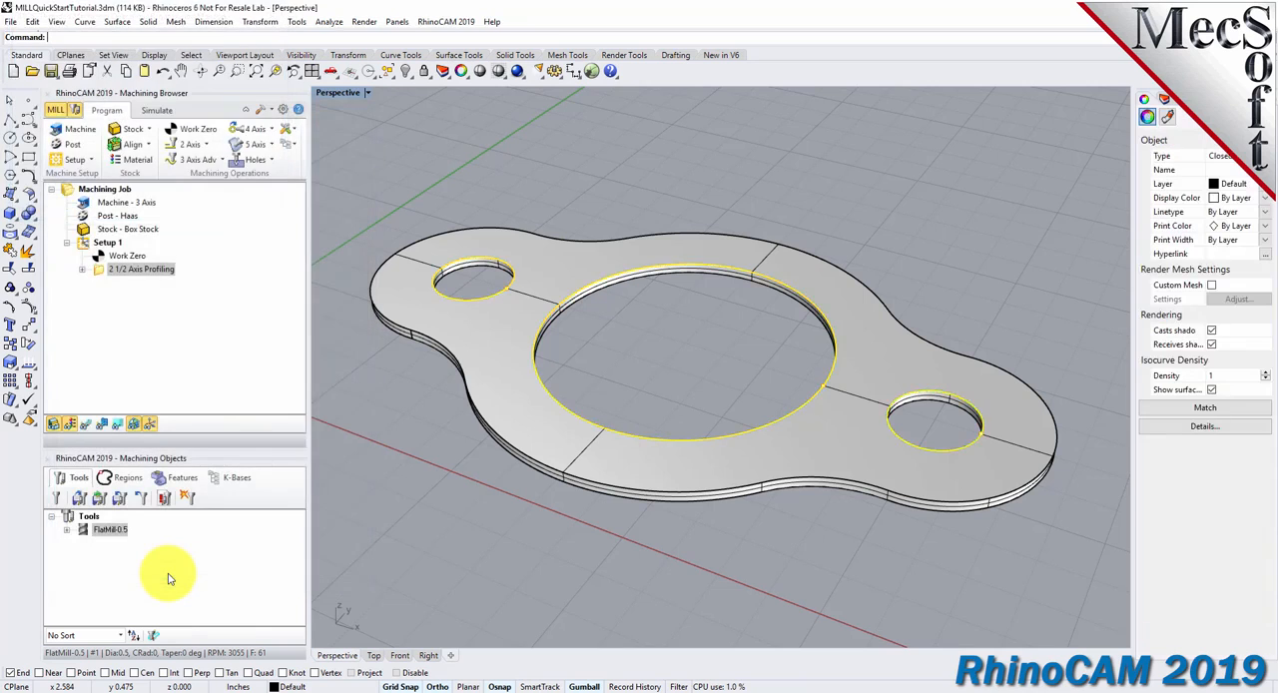
# Toggle the toolpath display of the 2 1/2 Axis Profiling operation and inspect the paths inside the three holes.
pyautogui.click(98, 270)
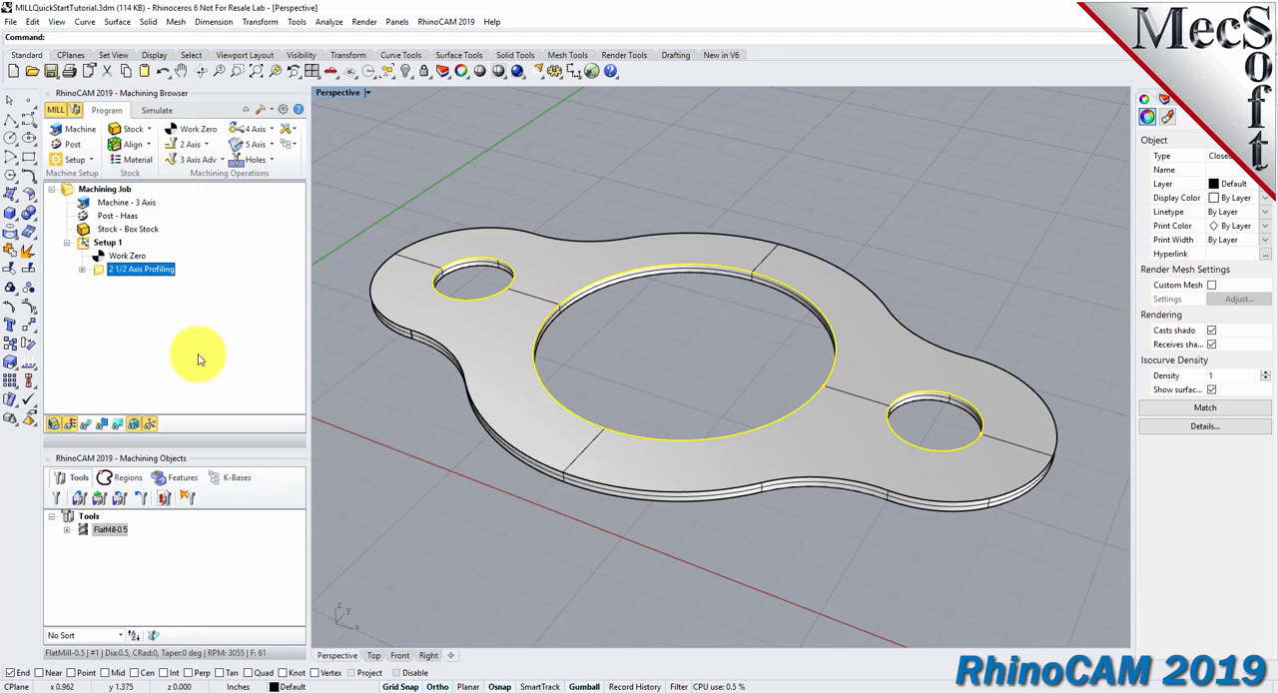
pyautogui.click(87, 425)
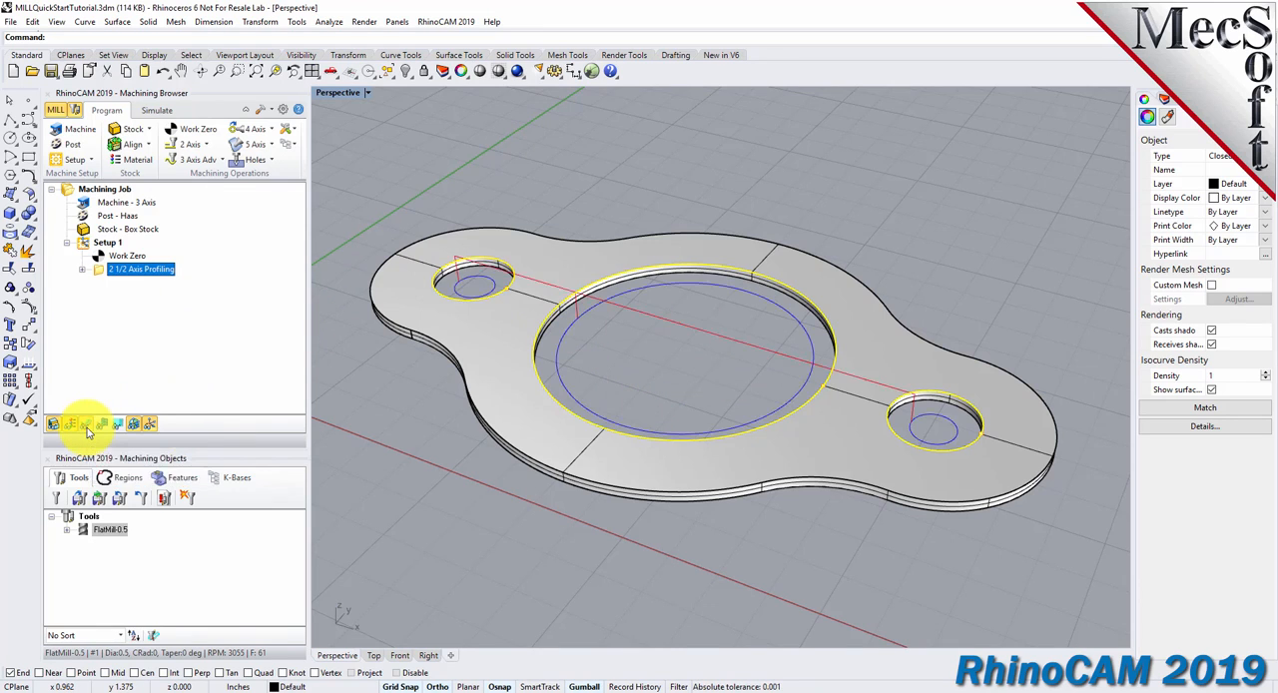
pyautogui.click(87, 426)
pyautogui.click(87, 426)
pyautogui.moveTo(695, 423); pyautogui.dragTo(734, 389, button='right')
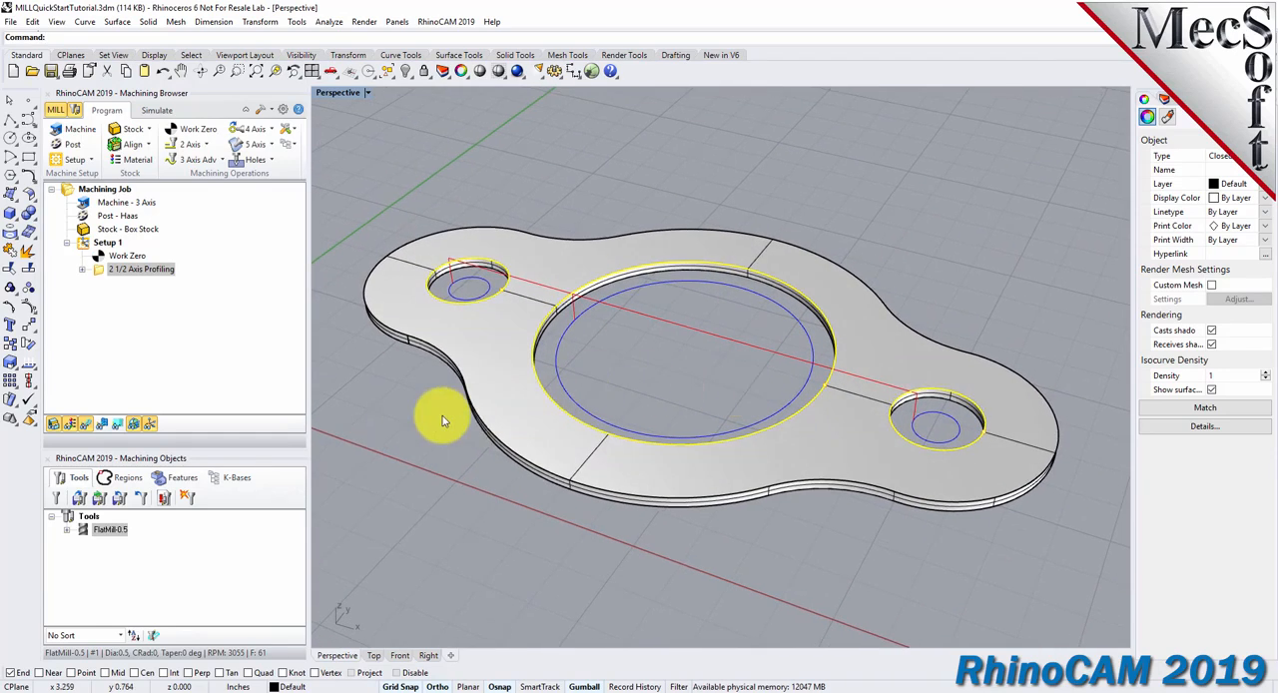
# Review the simulation preferences for model, mode and accuracy without changing them.
pyautogui.click(157, 110)
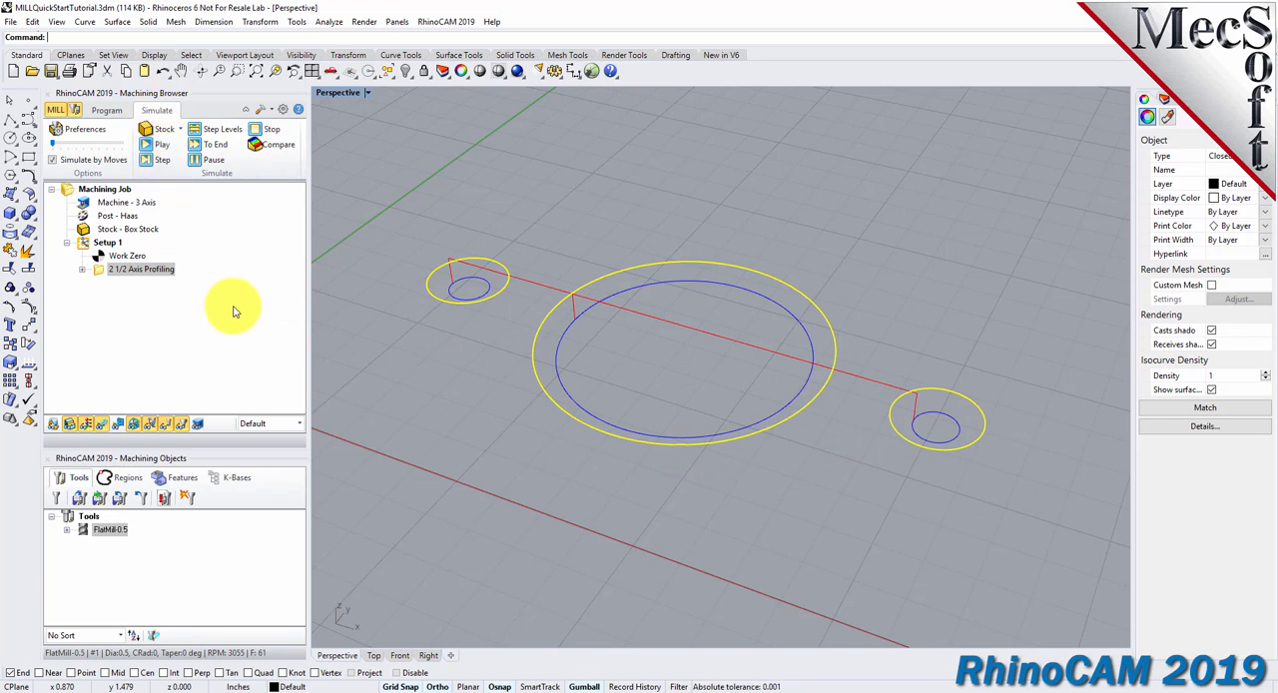
pyautogui.click(357, 326)
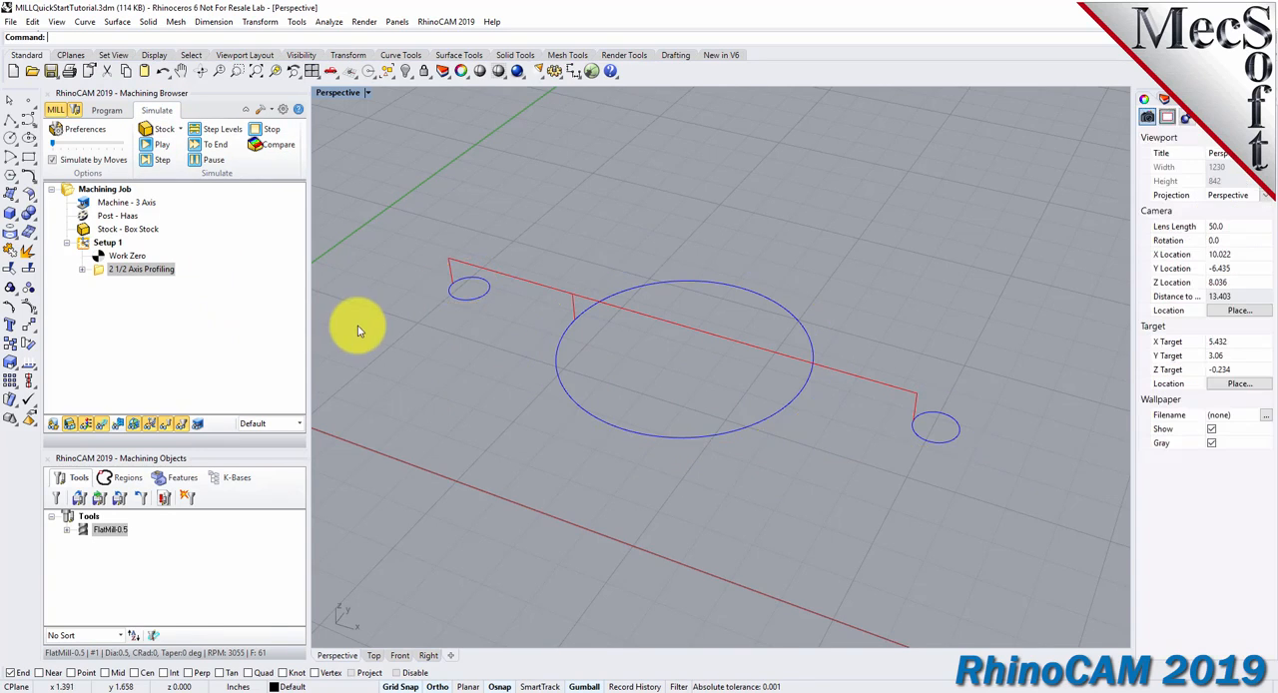
pyautogui.click(98, 131)
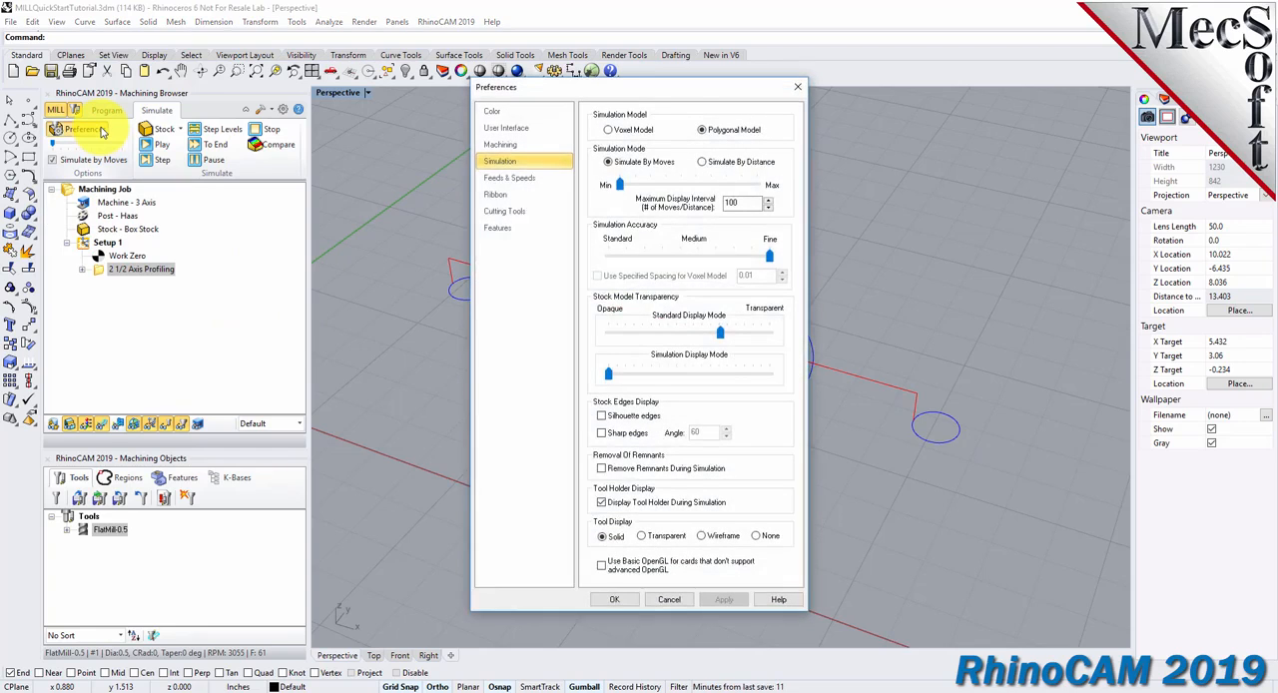
pyautogui.click(664, 600)
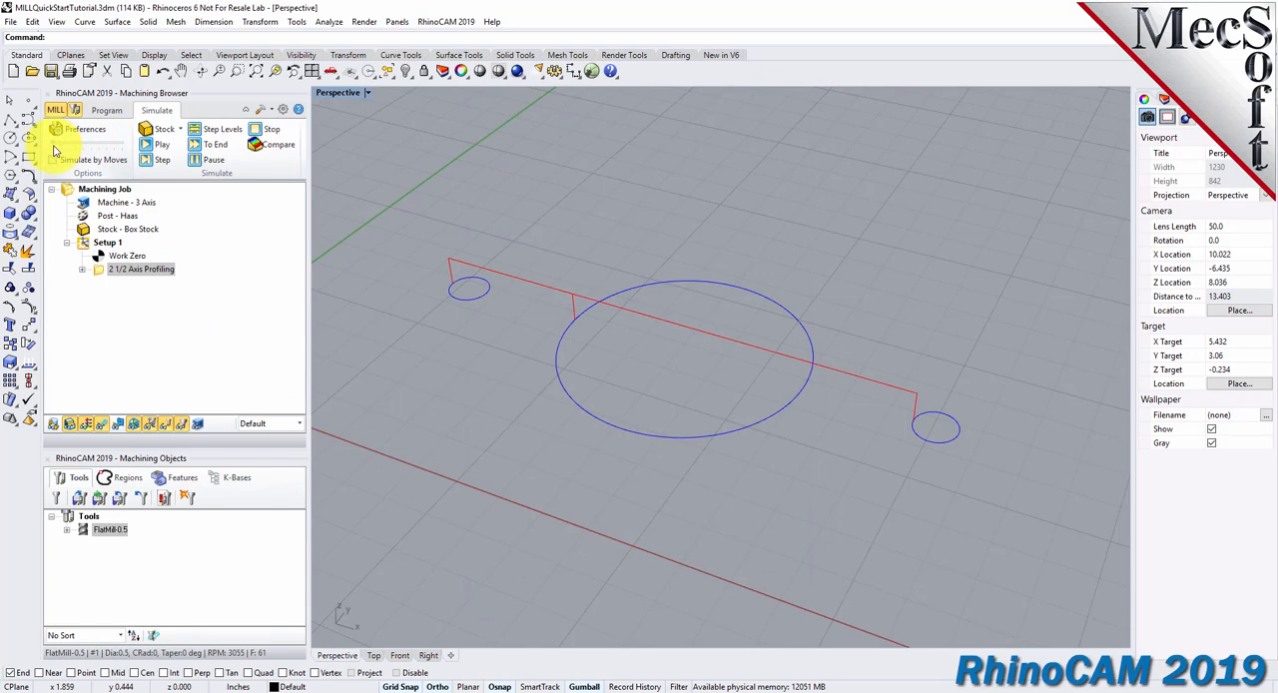
# Turn off Simulate by Moves and run the cut simulation of the three-hole profiling operation.
pyautogui.click(163, 146)
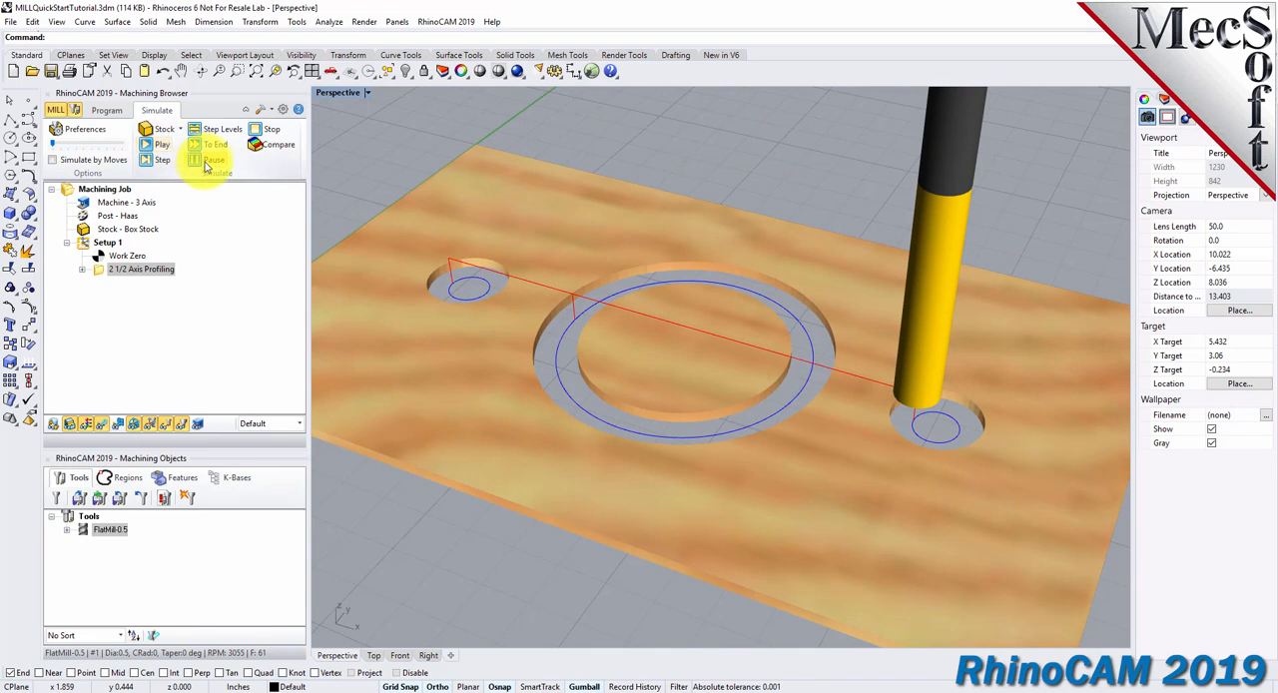
pyautogui.click(216, 132)
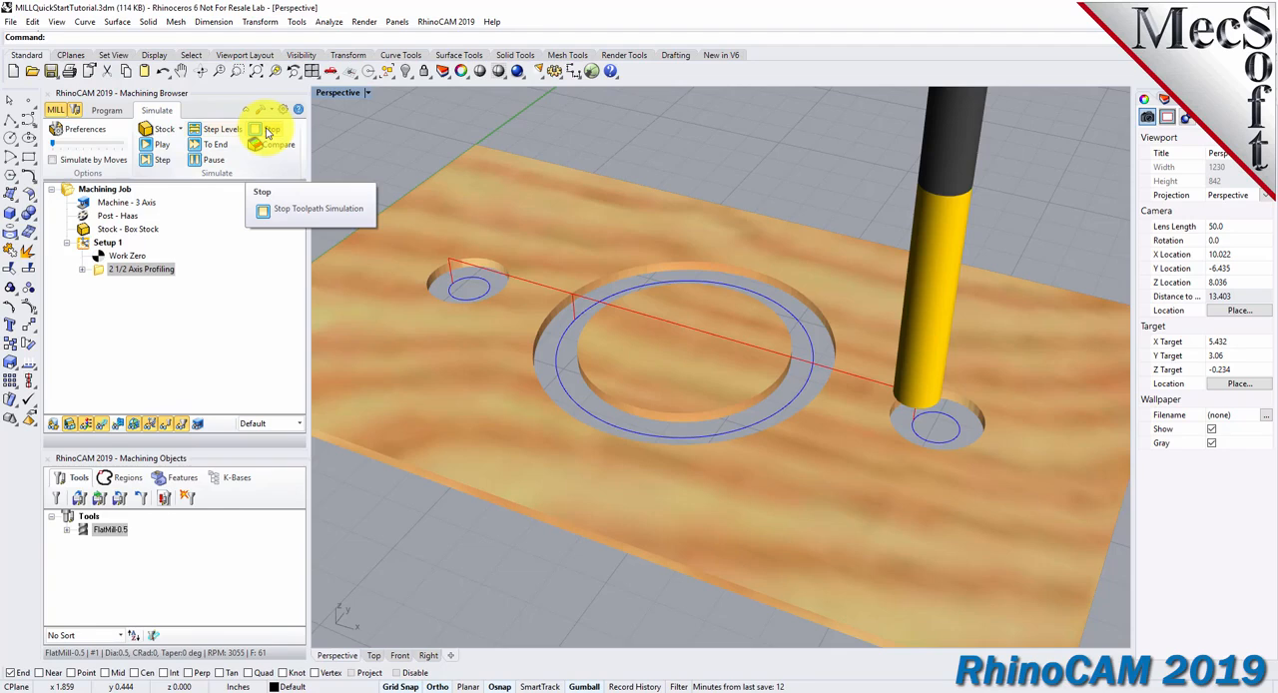
pyautogui.click(268, 133)
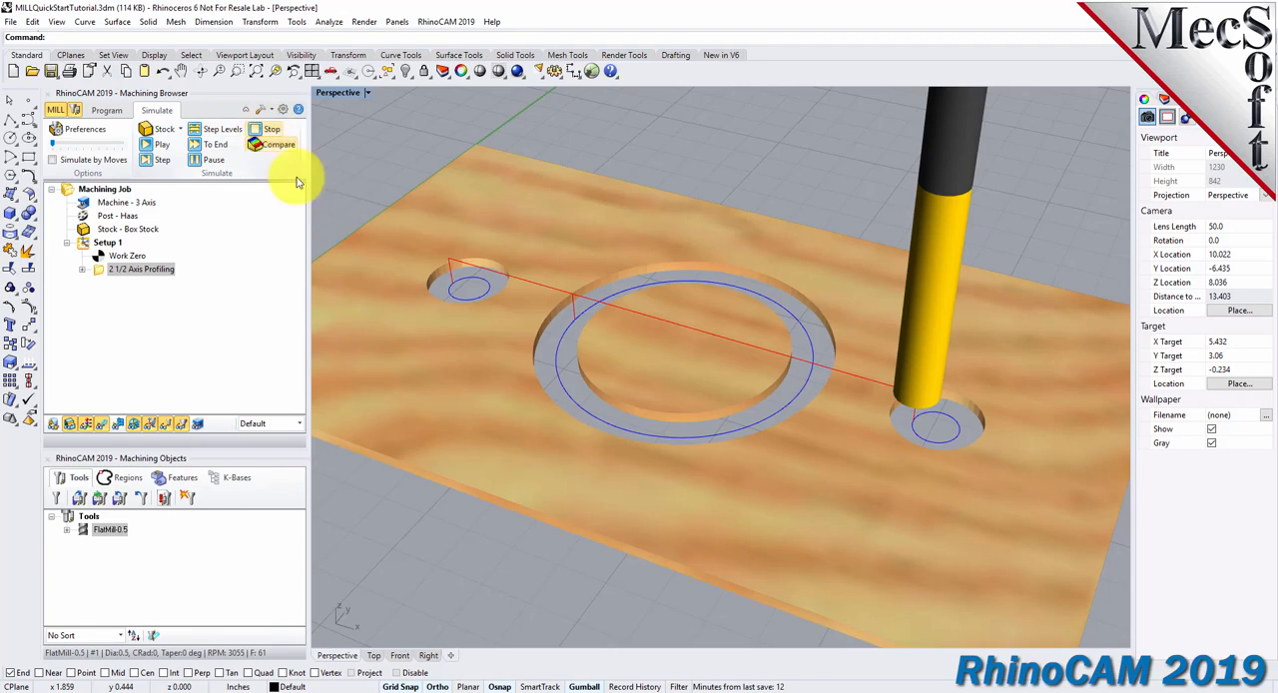
# Switch the stock's material texture off and back on and inspect the simulated hole cuts.
pyautogui.click(86, 424)
pyautogui.click(86, 424)
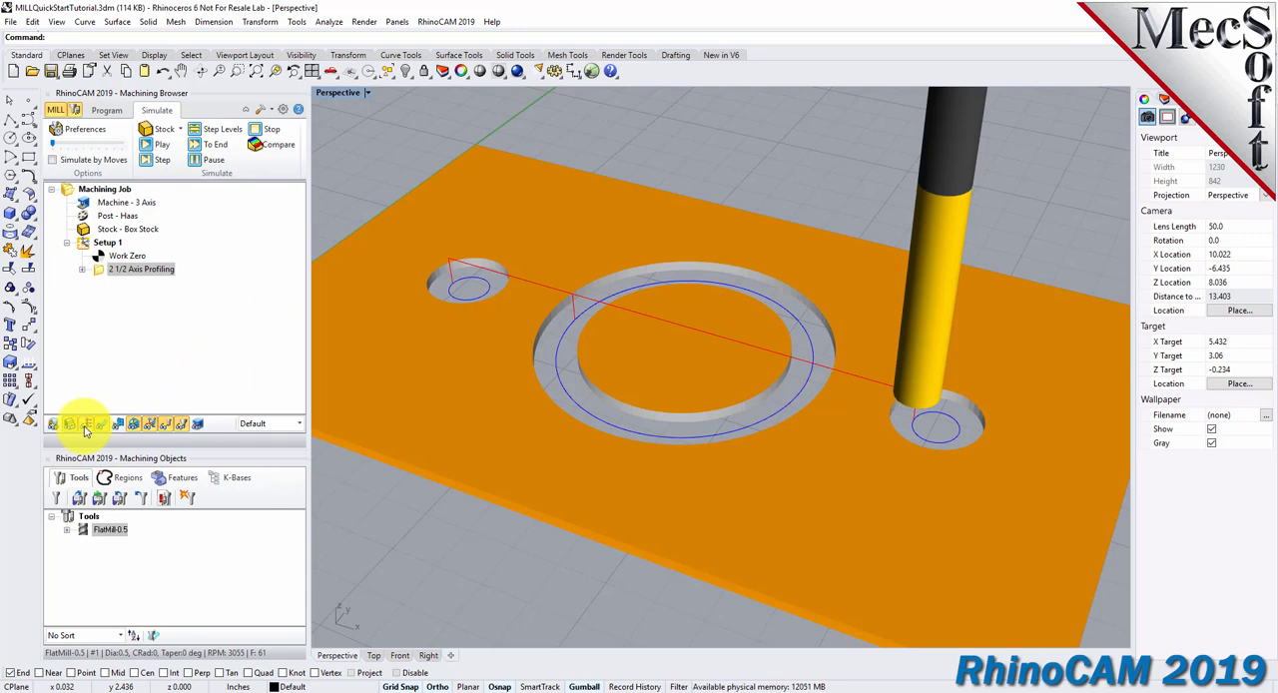
pyautogui.click(86, 424)
pyautogui.click(86, 424)
pyautogui.moveTo(661, 461); pyautogui.dragTo(639, 586, button='right')
pyautogui.scroll(-8, 665, 384)
pyautogui.scroll(3, 667, 349)
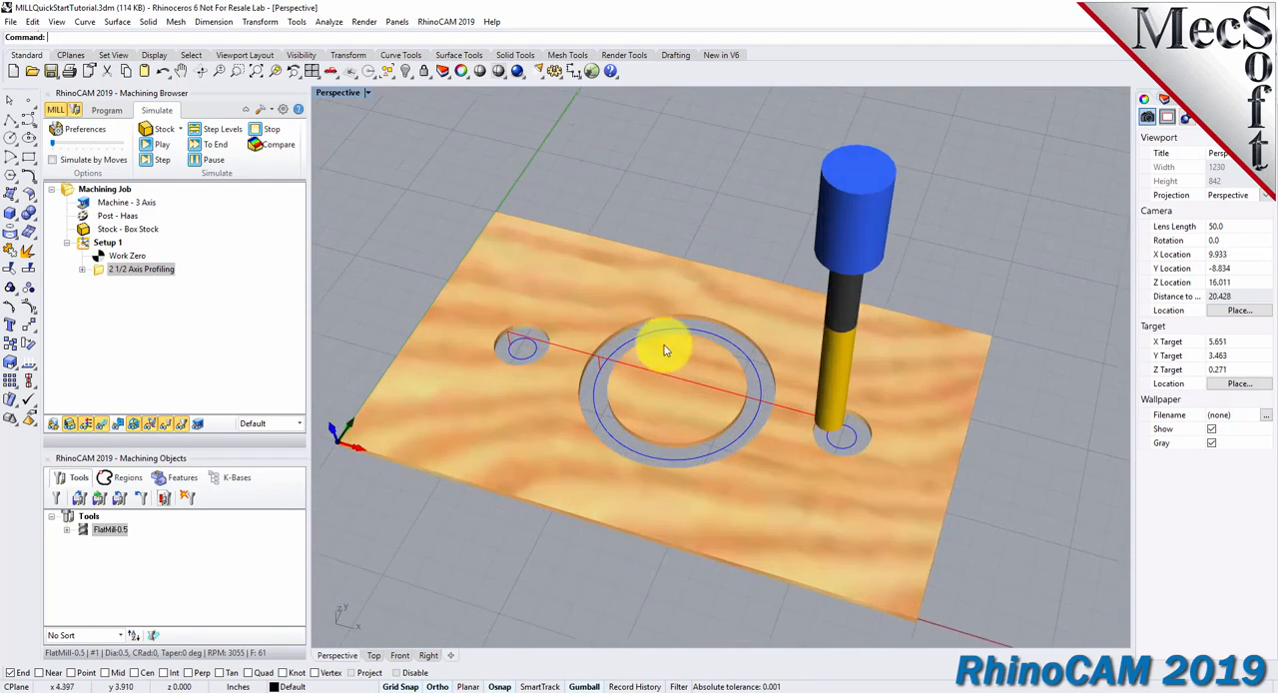
pyautogui.scroll(2, 664, 349)
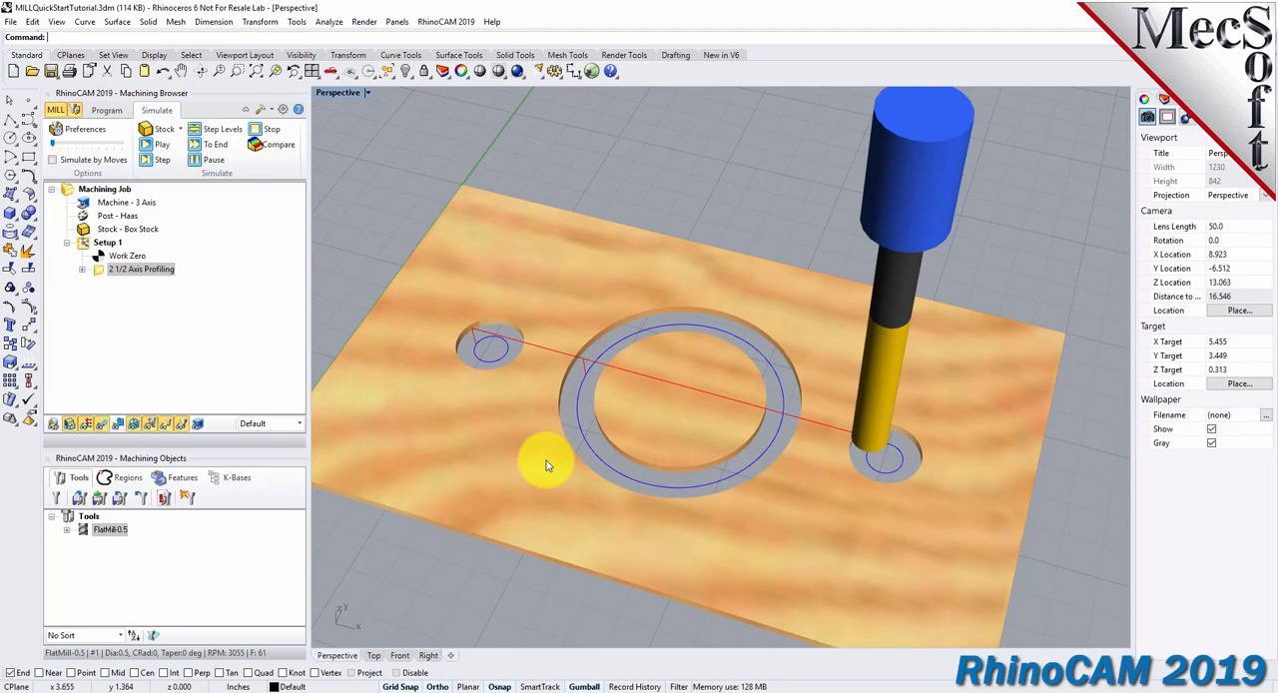
# Copy the 2 1/2 Axis Profiling operation and paste the duplicate below it in Setup 1.
pyautogui.click(106, 110)
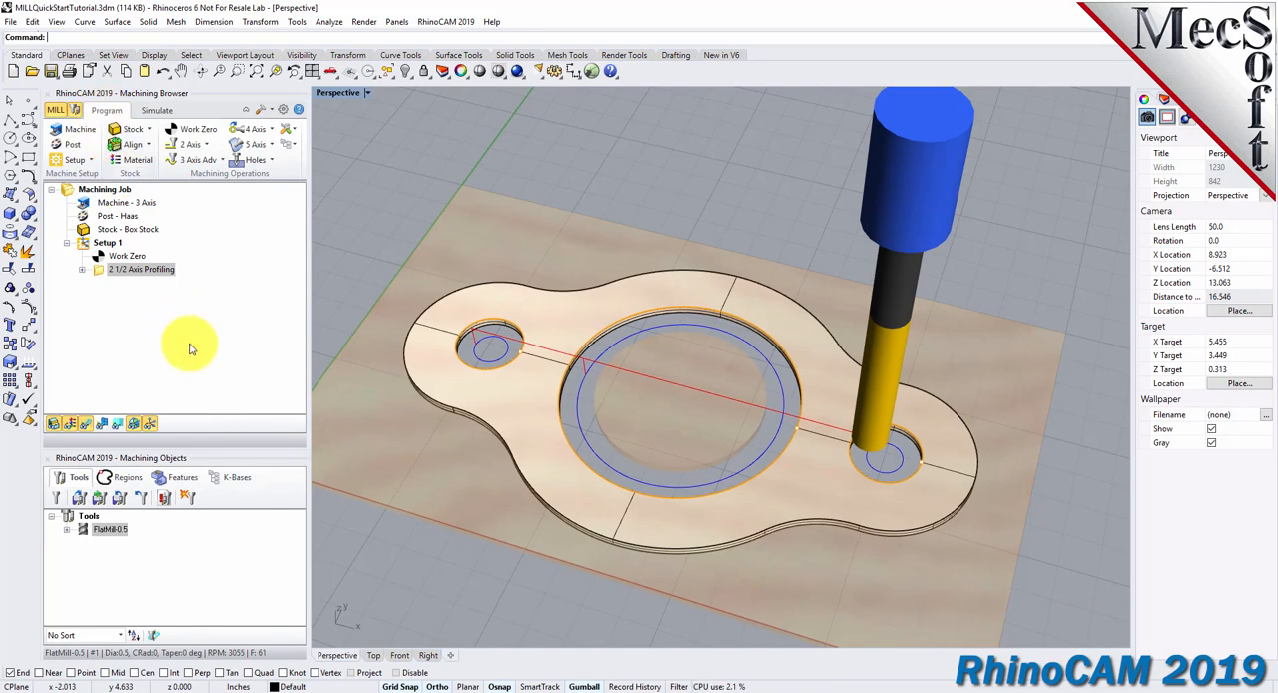
pyautogui.click(99, 272)
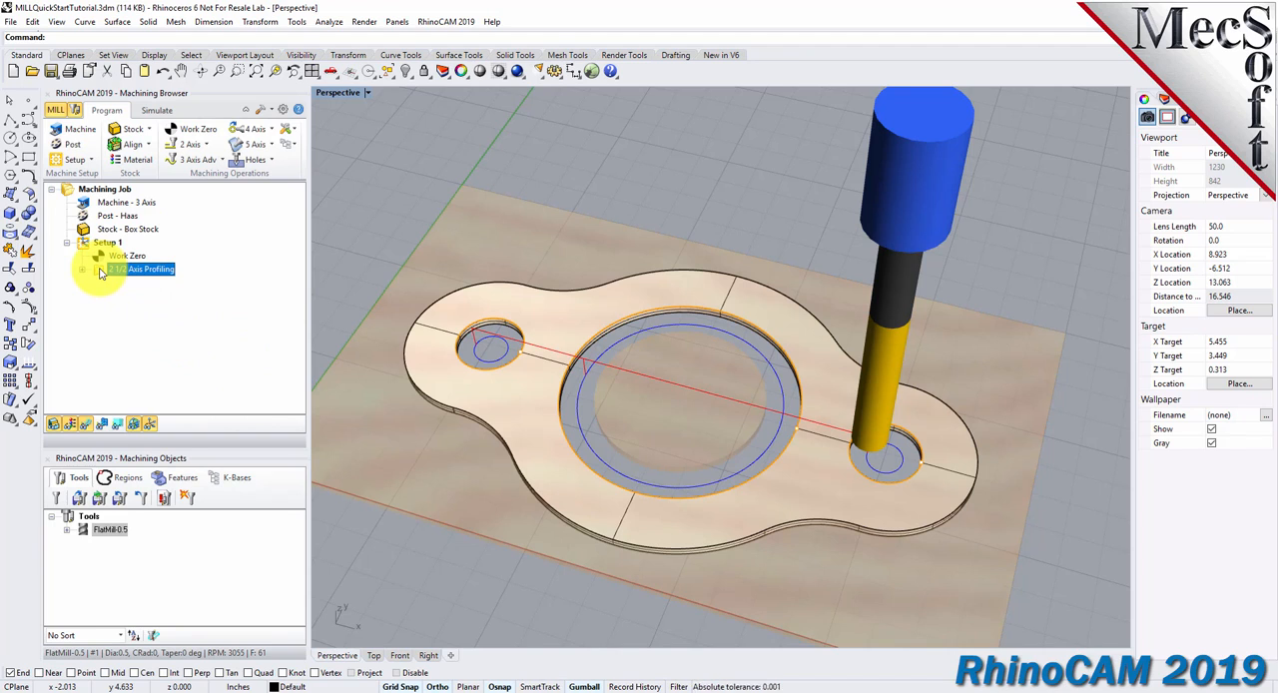
pyautogui.rightClick(99, 276)
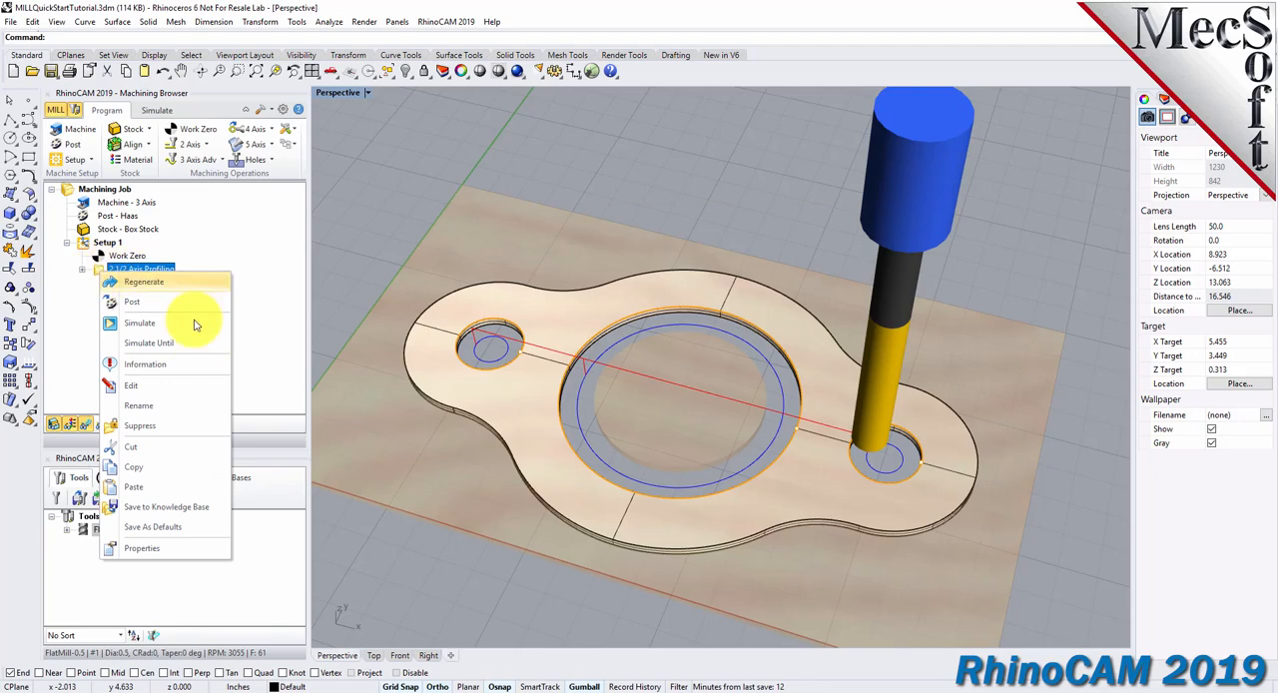
pyautogui.click(171, 467)
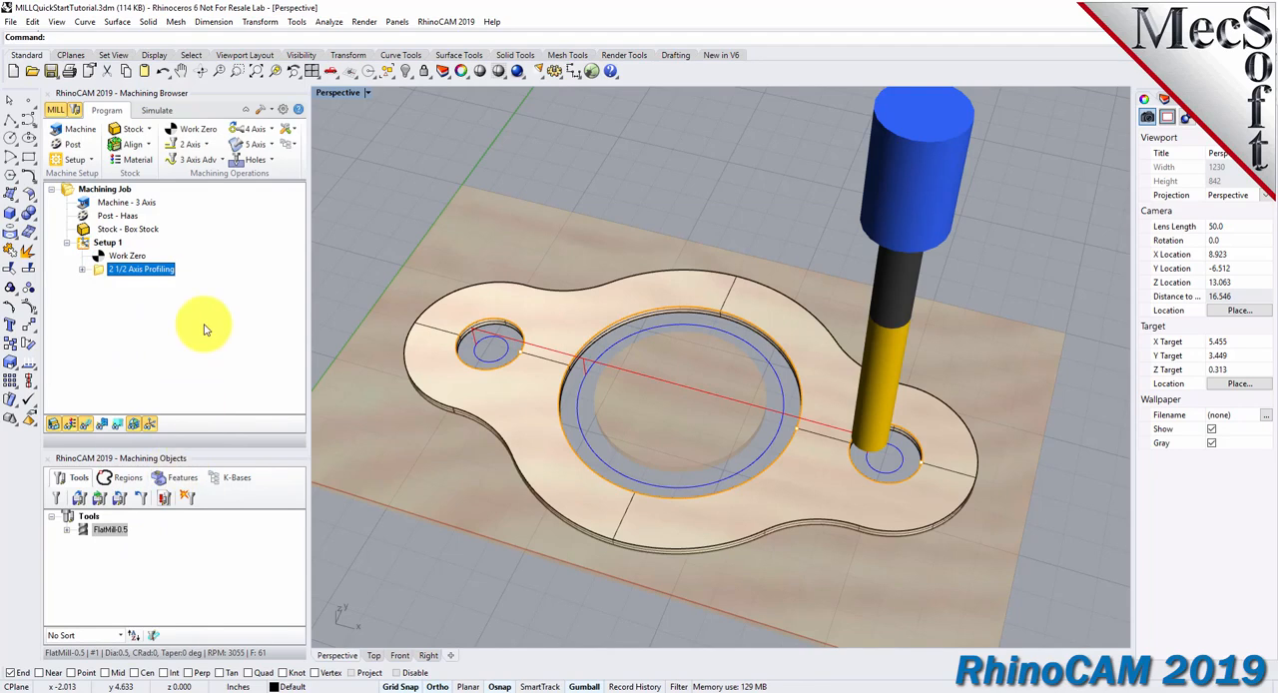
pyautogui.rightClick(99, 274)
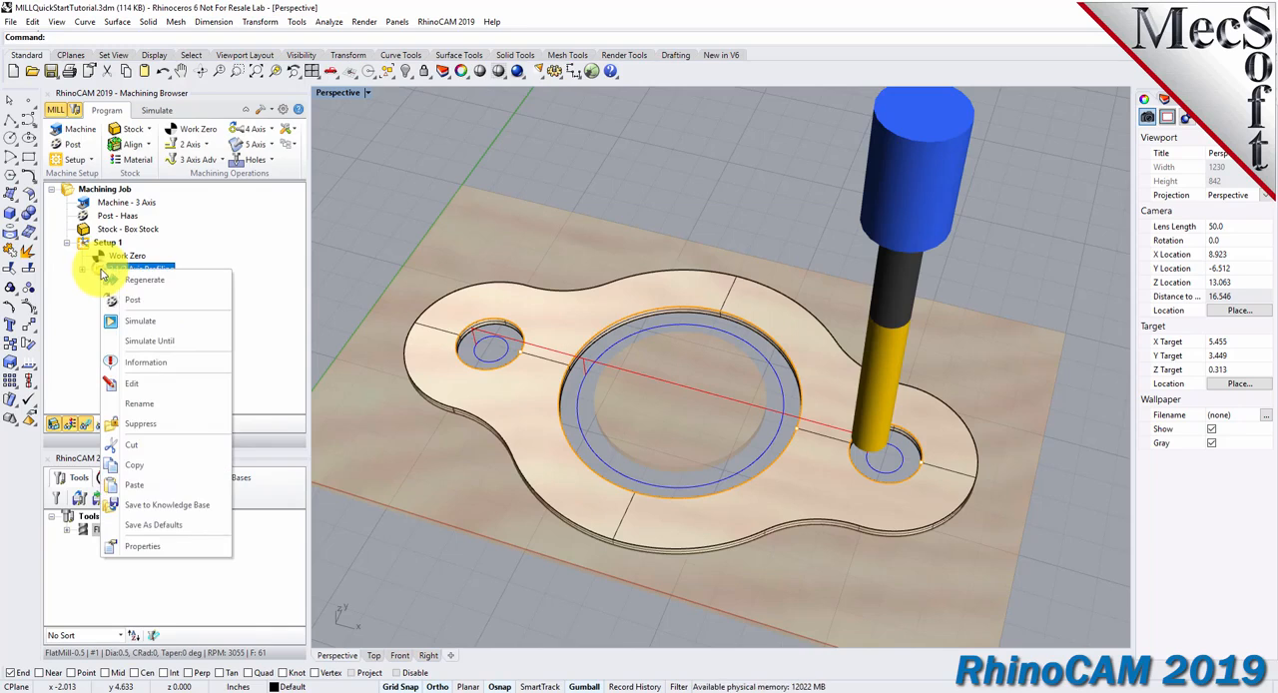
pyautogui.click(160, 487)
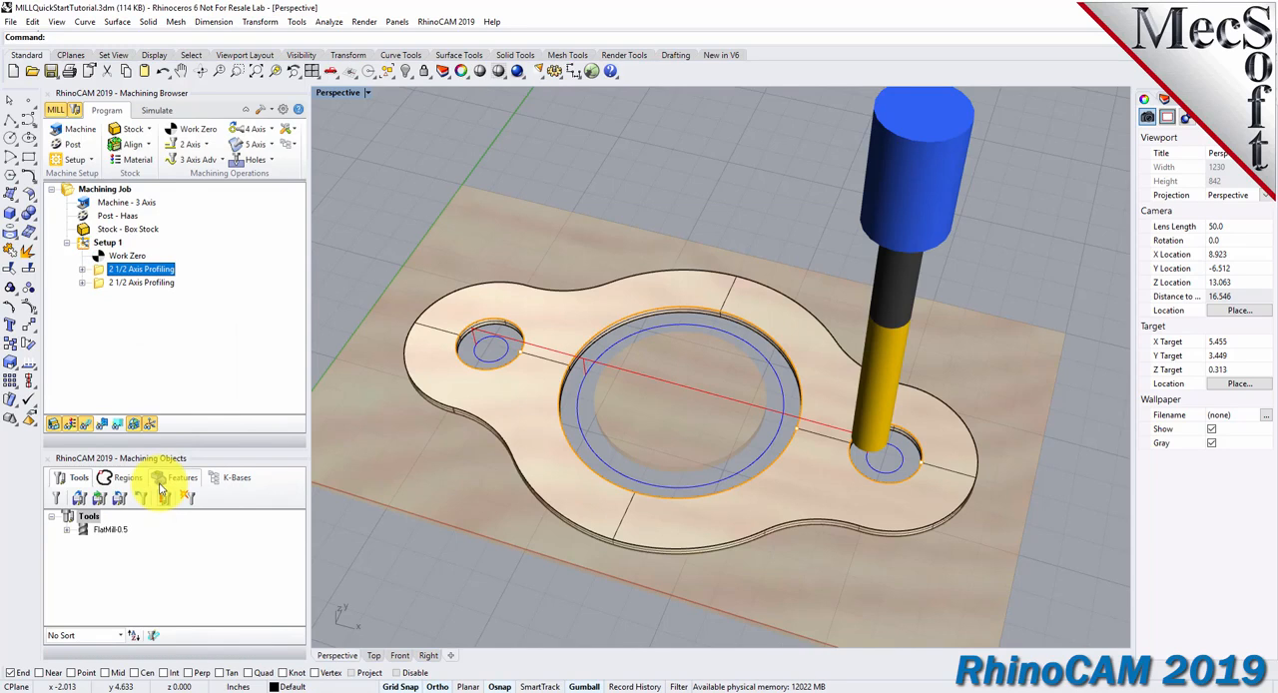
# Edit the copied profiling operation and replace all its machining regions with the part's outer top edge.
pyautogui.click(100, 283)
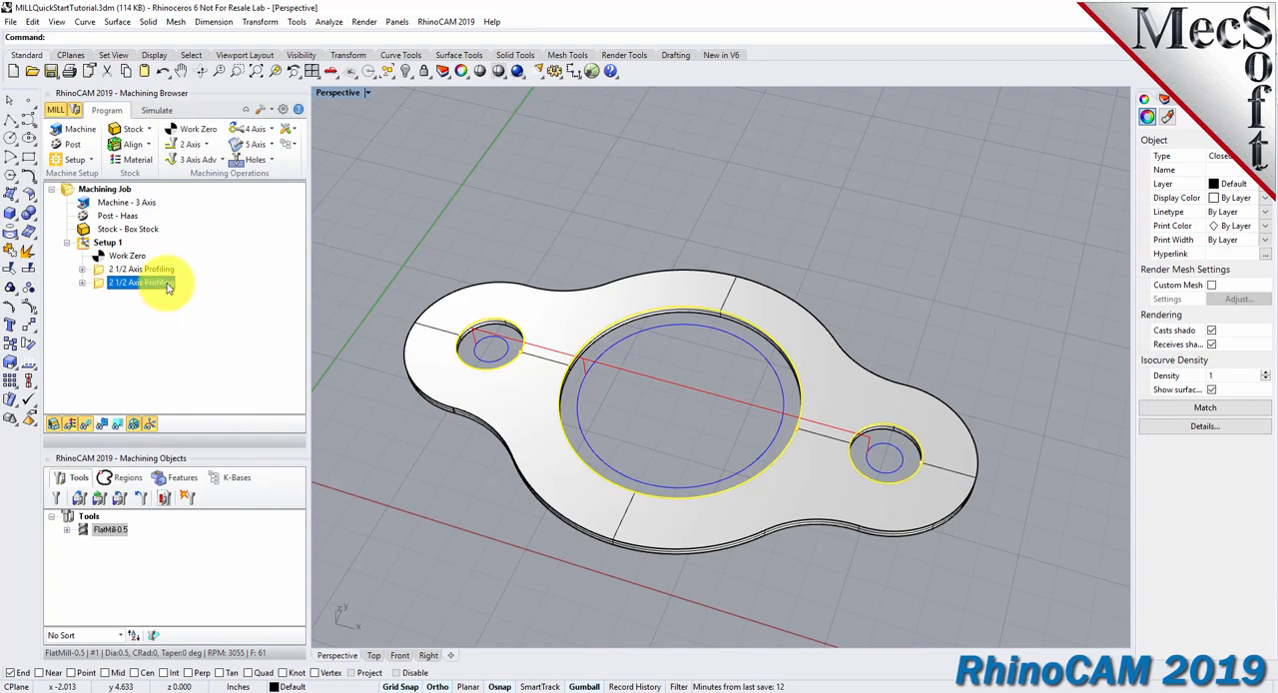
pyautogui.rightClick(166, 282)
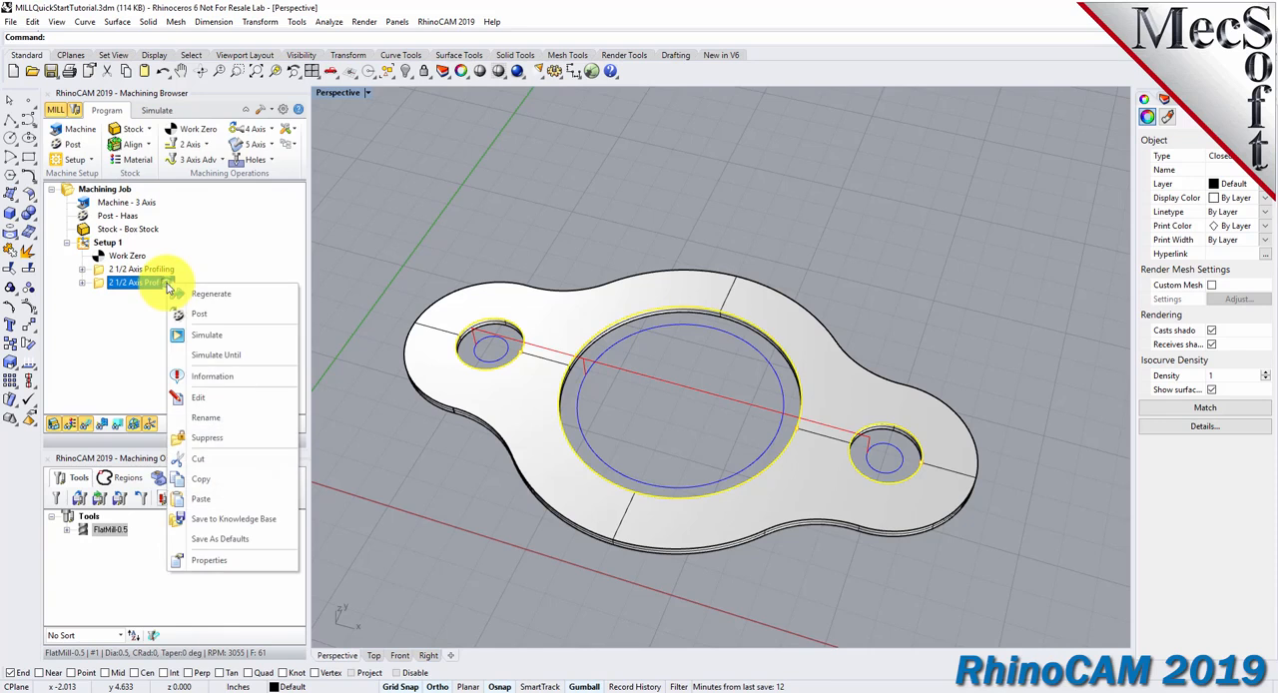
pyautogui.click(229, 397)
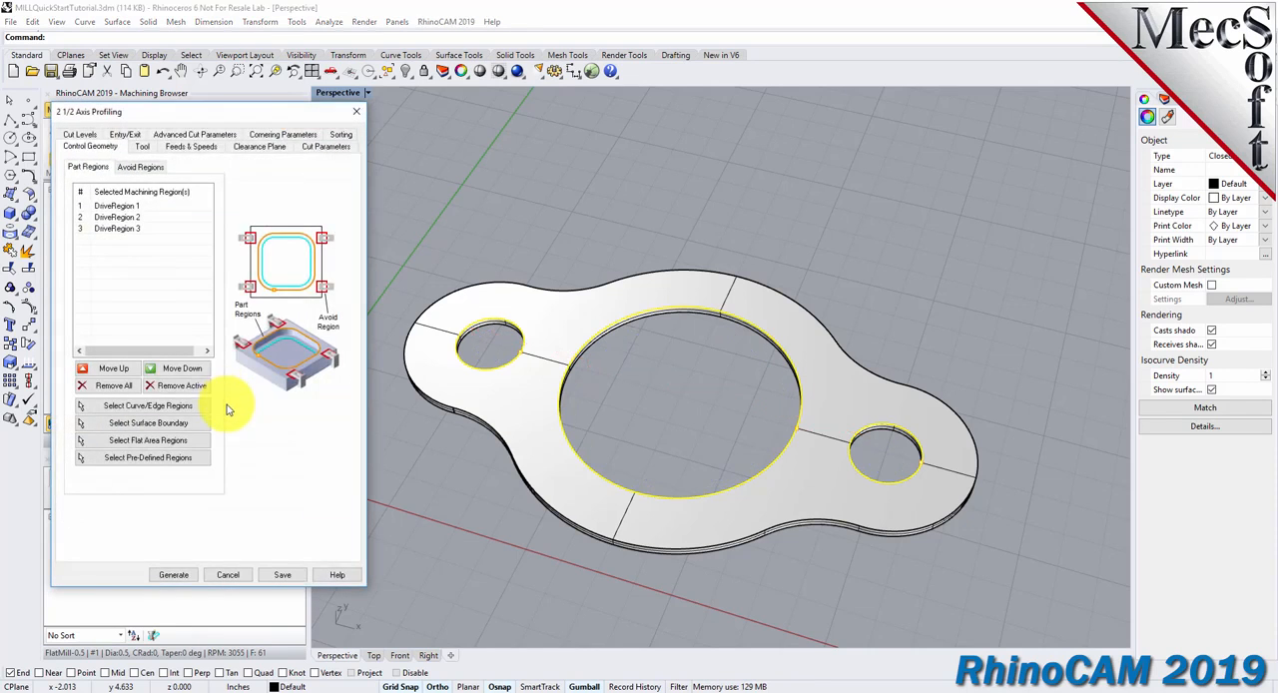
pyautogui.click(115, 389)
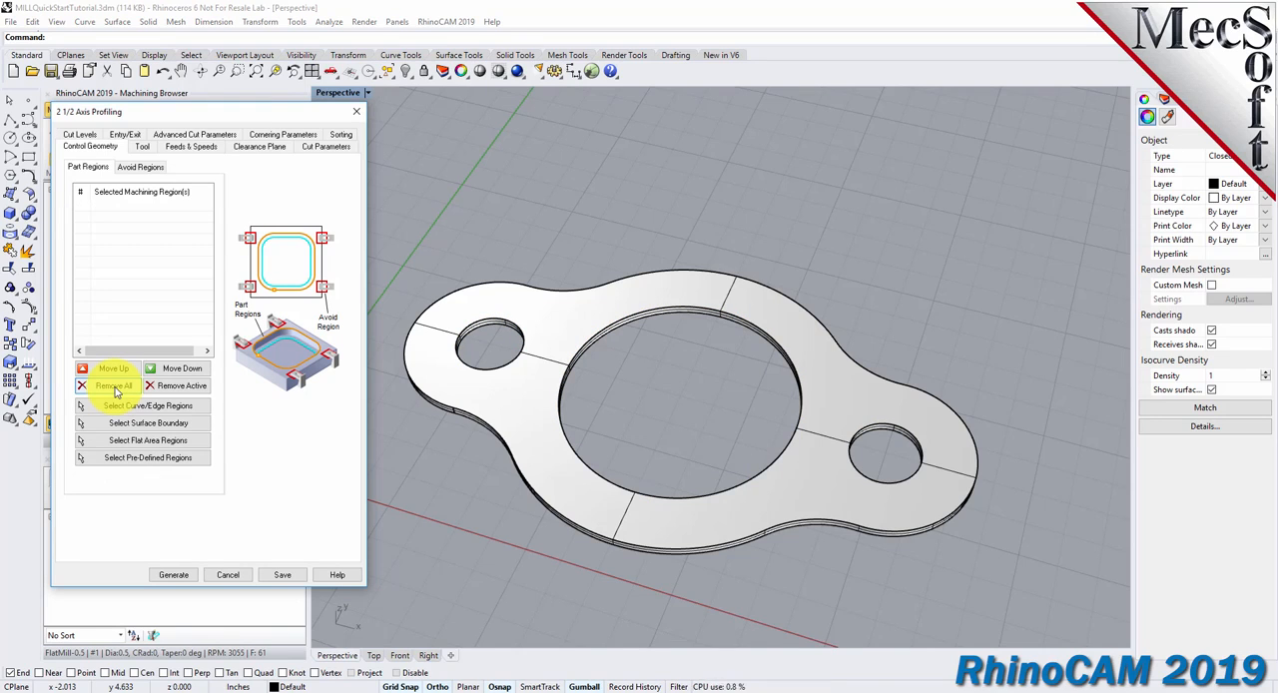
pyautogui.click(198, 406)
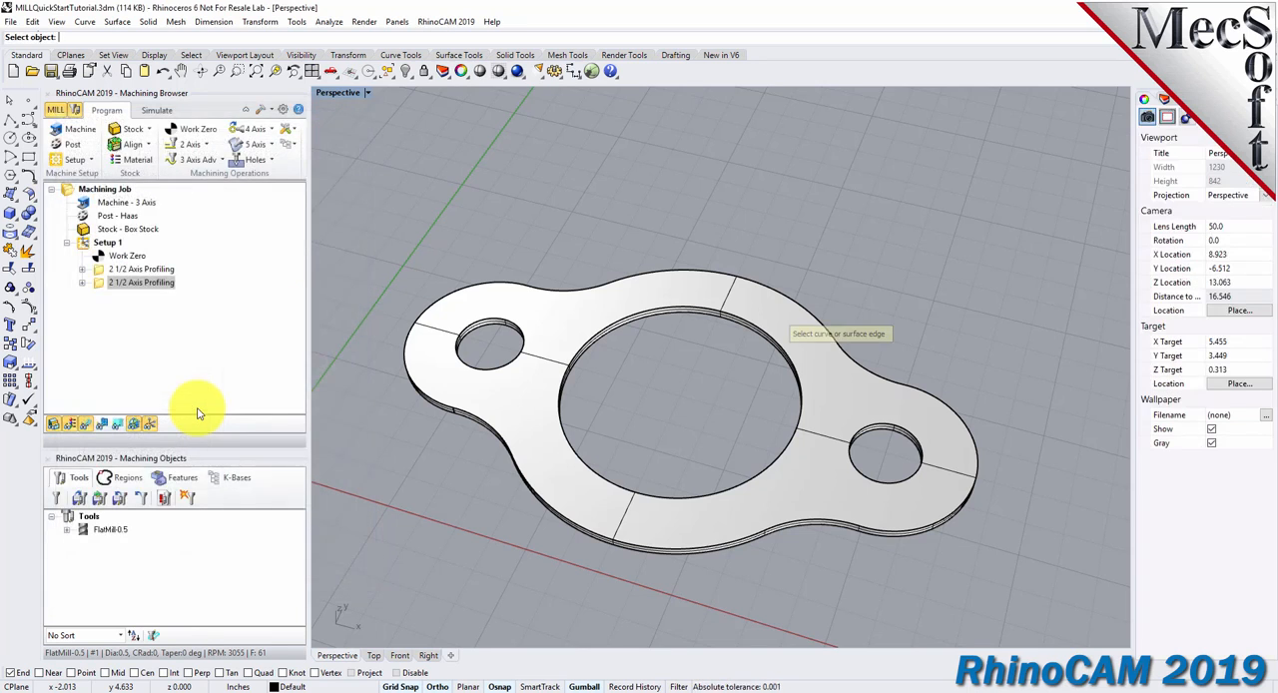
pyautogui.click(556, 294)
pyautogui.moveTo(614, 419); pyautogui.dragTo(607, 385, button='right')
pyautogui.press('Return')
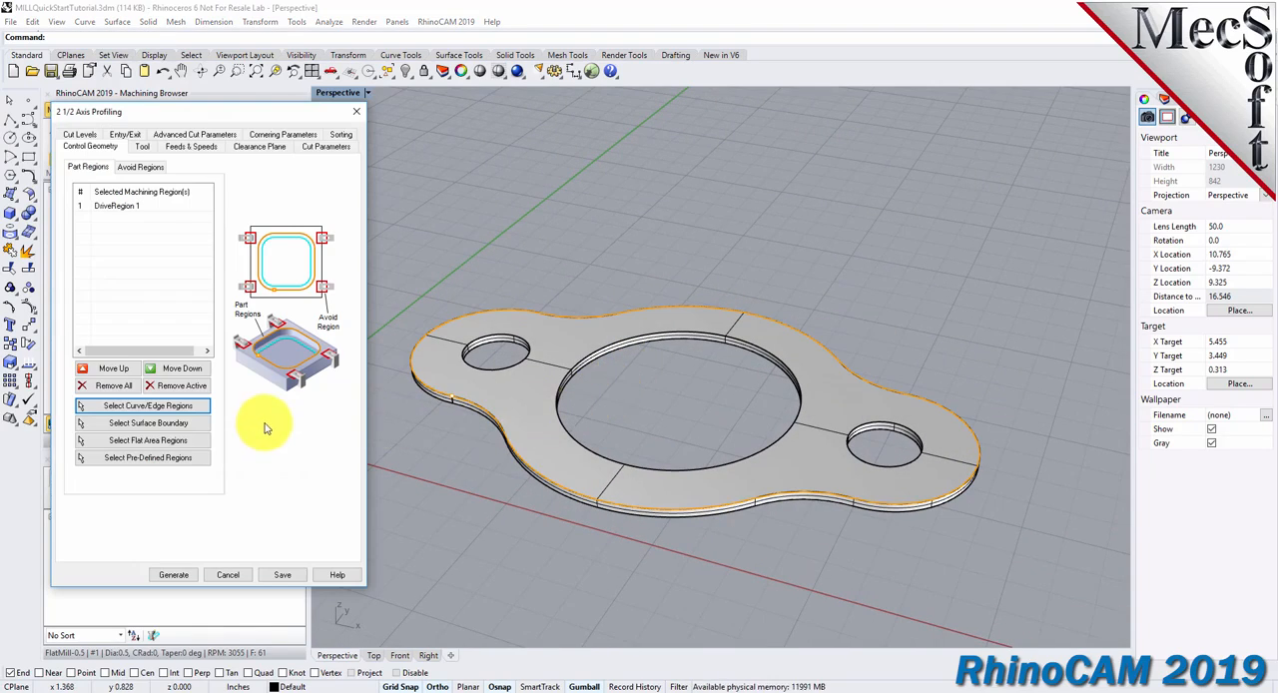
# Use the Outside cut start side for closed curves and generate the toolpath around the part's outer profile.
pyautogui.click(324, 146)
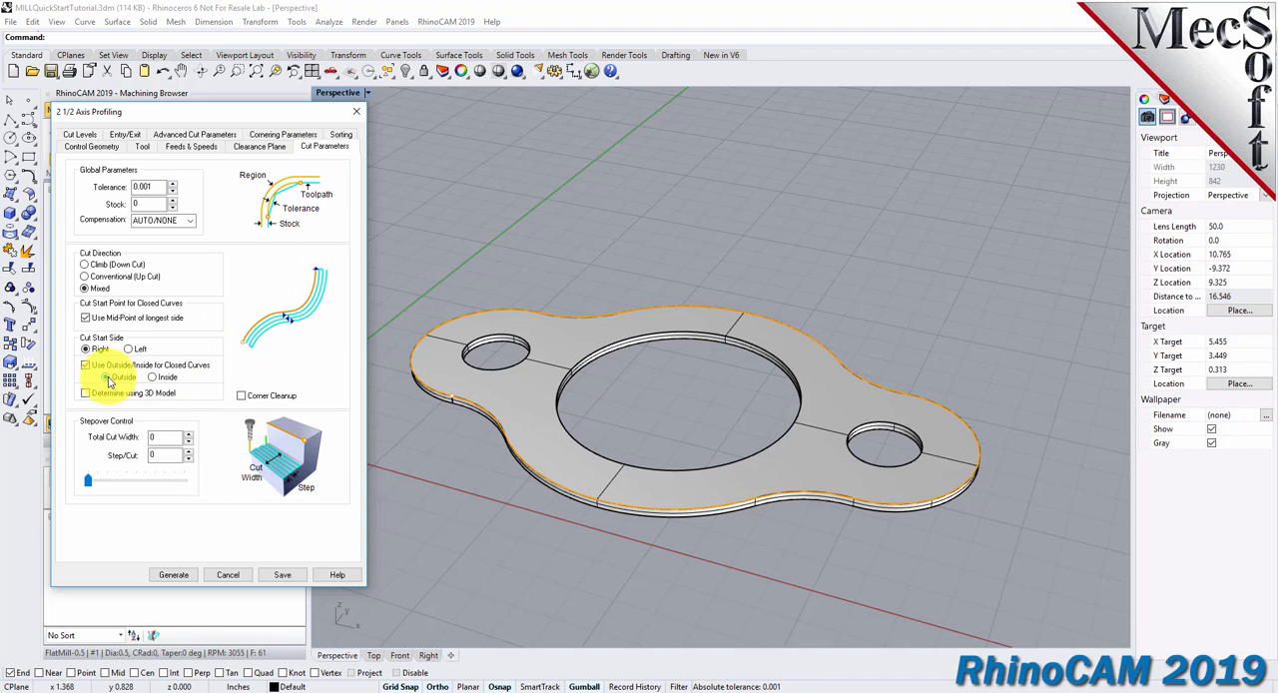
pyautogui.click(176, 576)
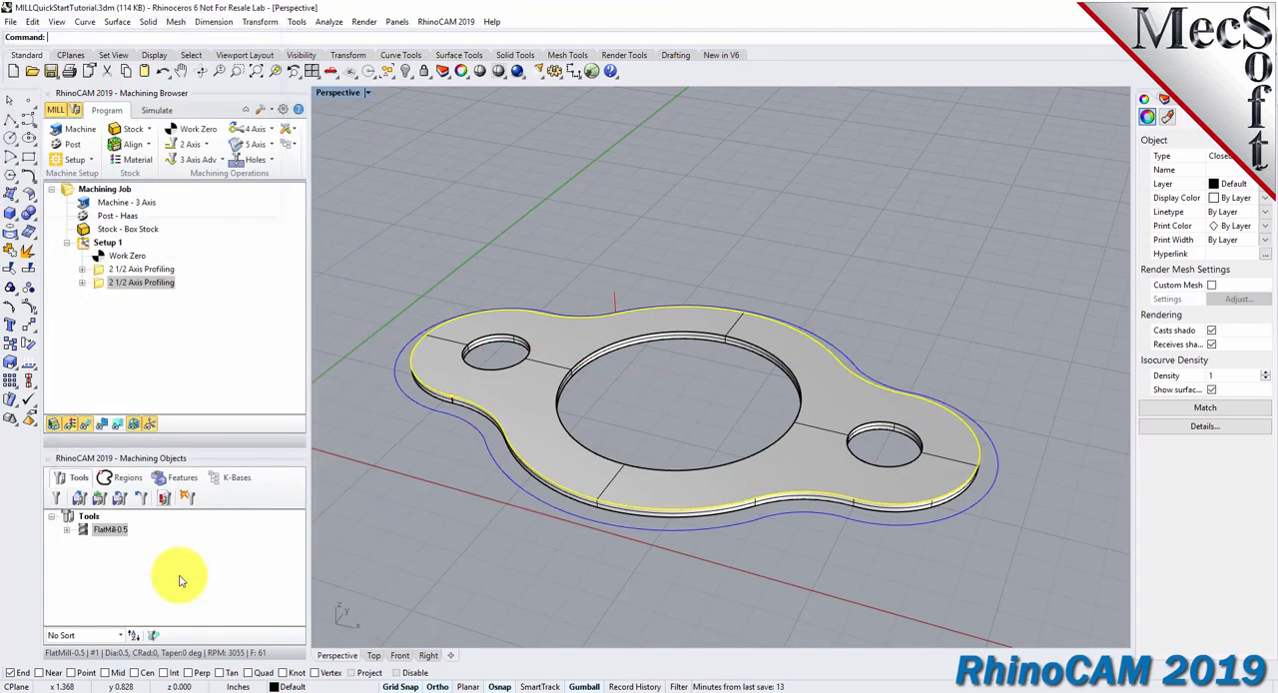
pyautogui.moveTo(662, 570); pyautogui.dragTo(529, 550, button='right')
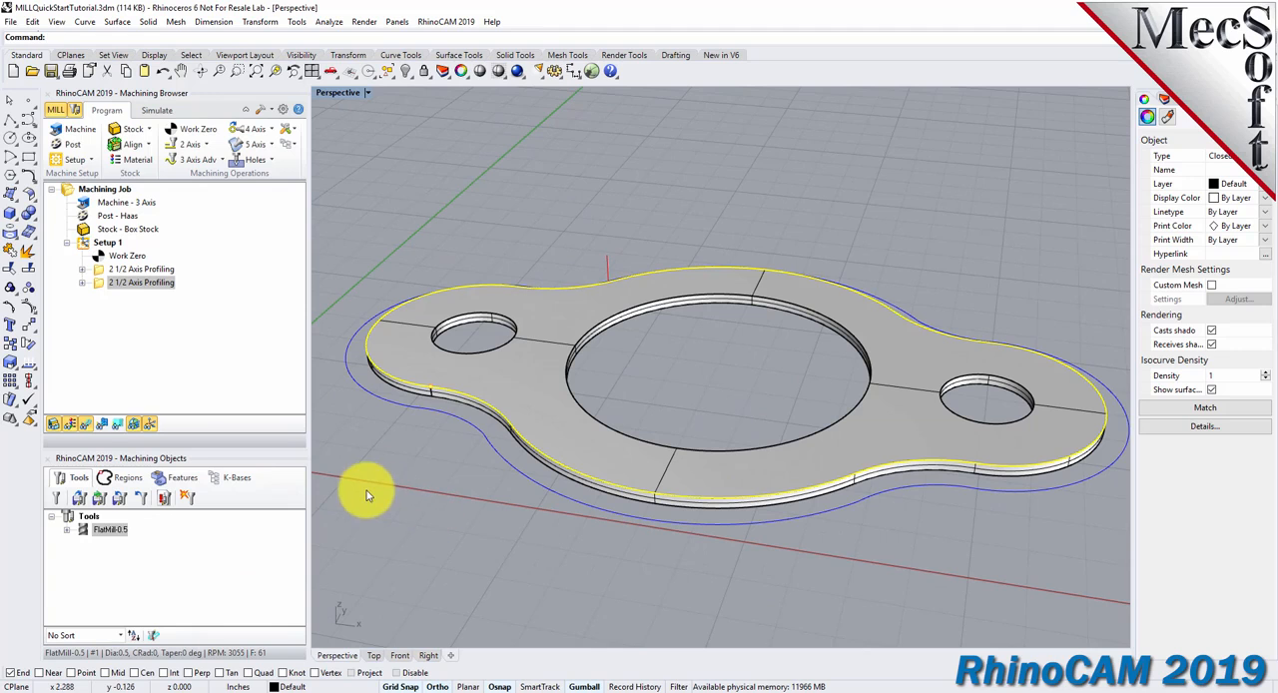
pyautogui.moveTo(508, 500); pyautogui.dragTo(473, 520, button='right')
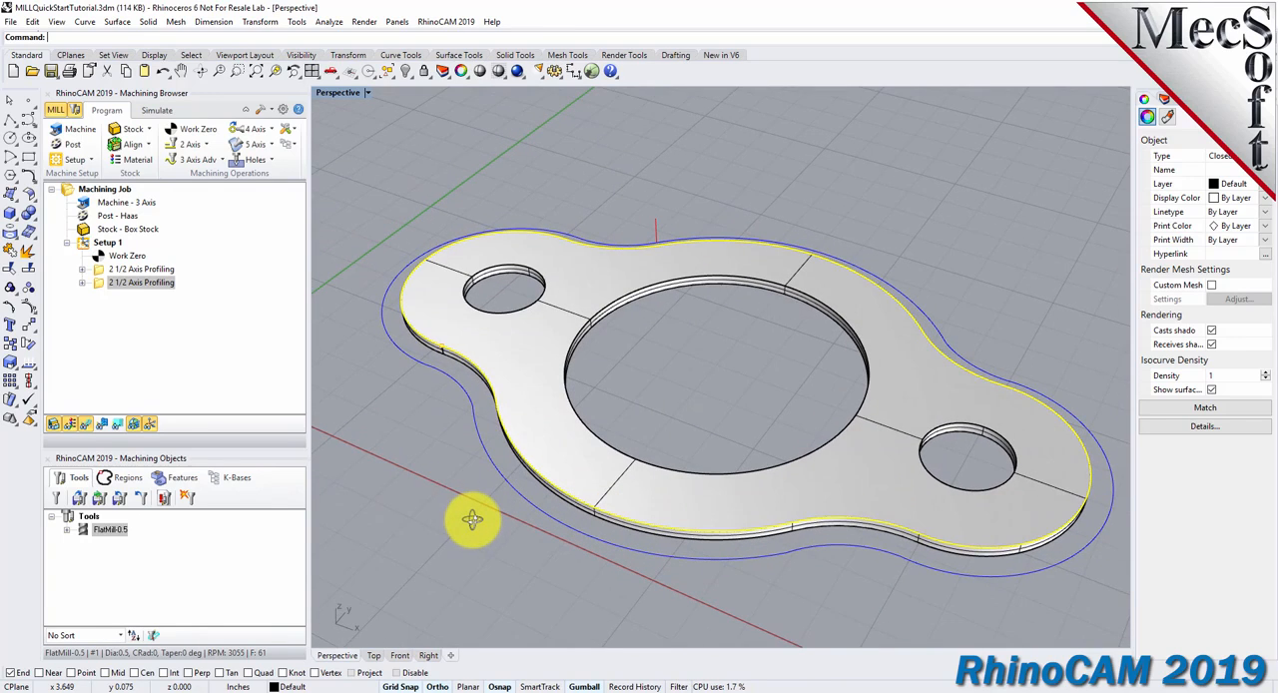
# Simulate the second 2 1/2 Axis Profiling operation and inspect the outer profile cut in the stock.
pyautogui.click(100, 286)
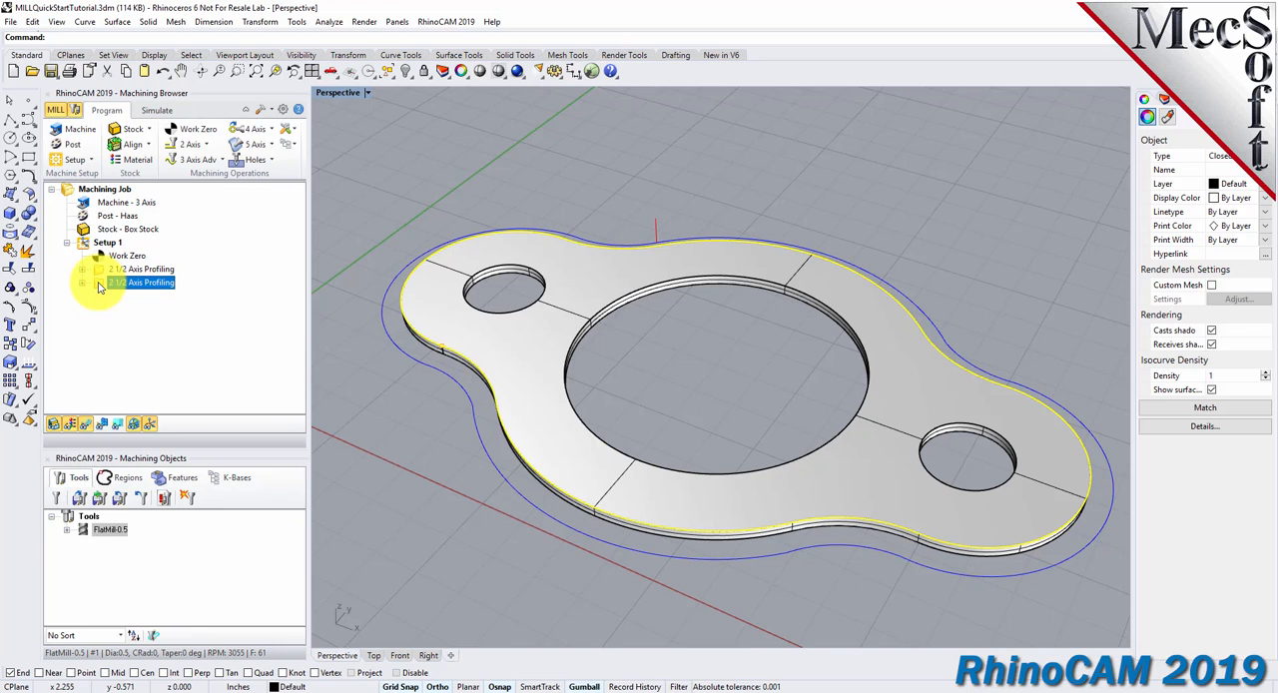
pyautogui.click(156, 111)
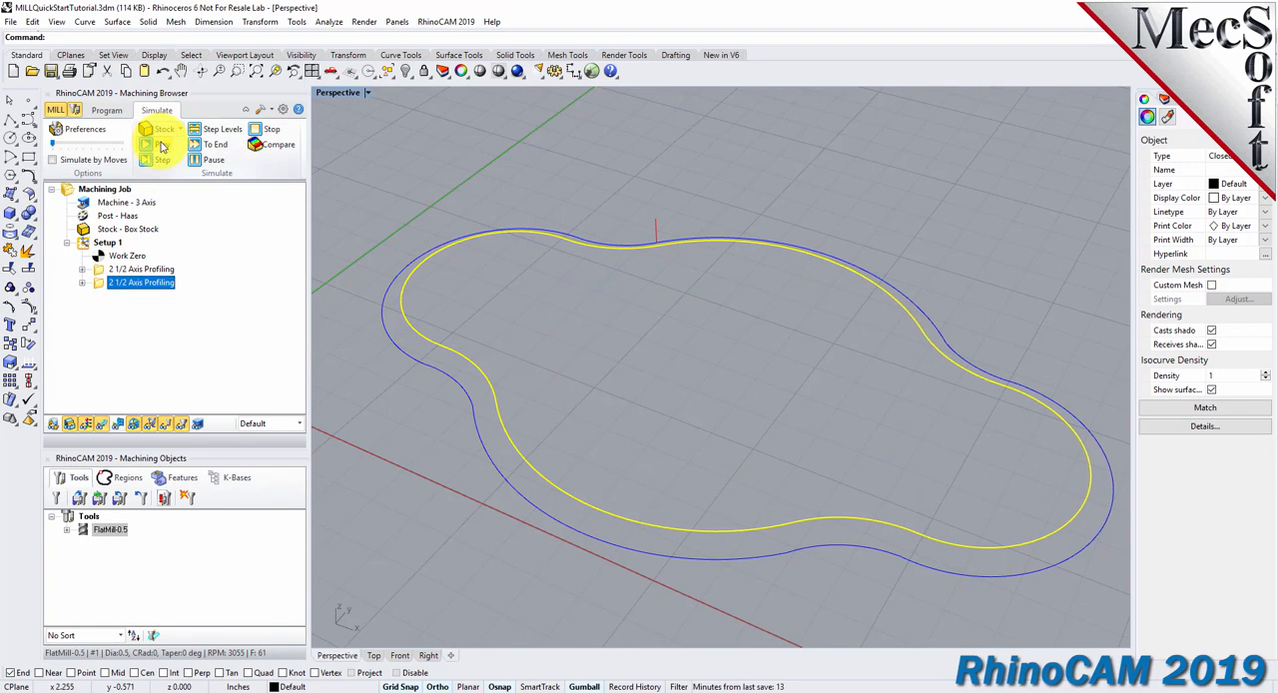
pyautogui.click(163, 146)
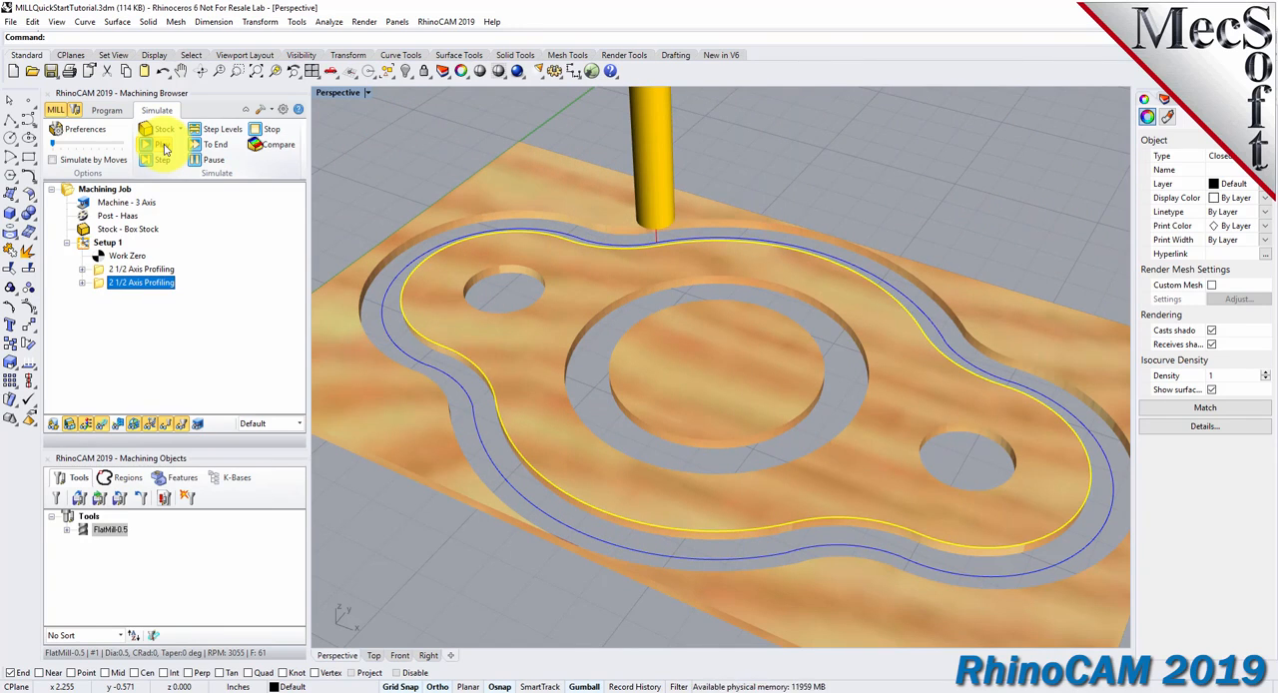
pyautogui.moveTo(703, 523); pyautogui.dragTo(699, 585, button='right')
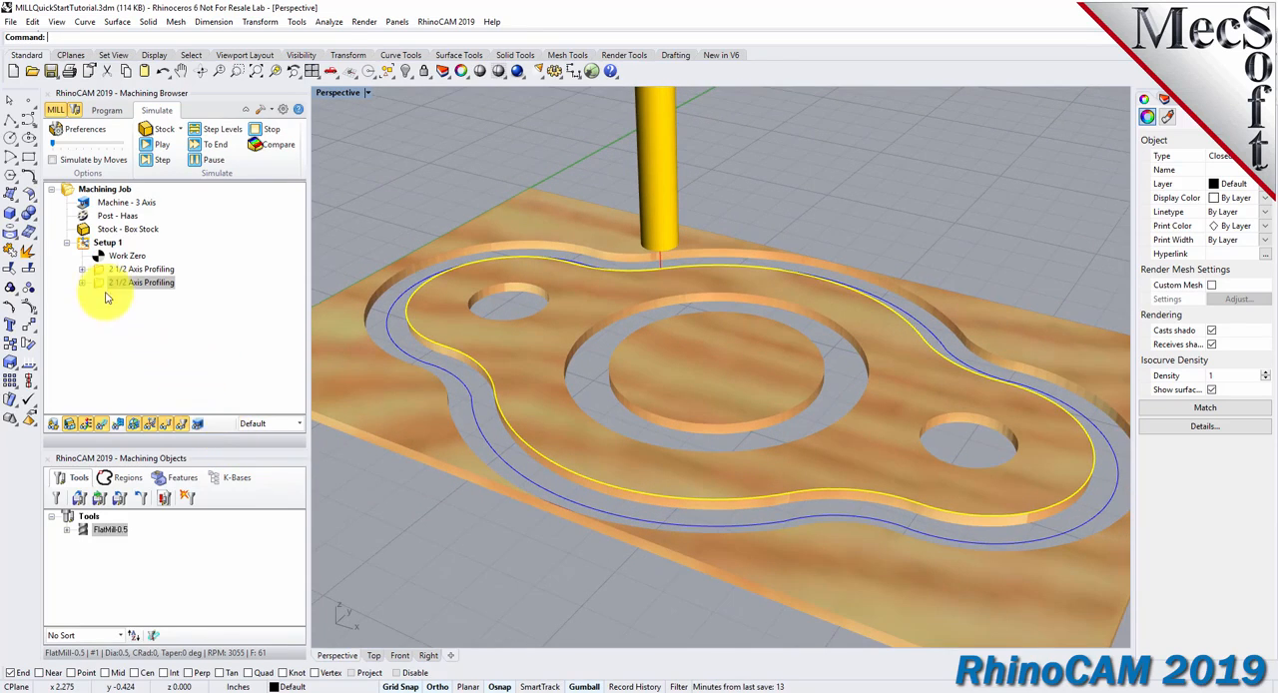
# Post-process Setup 1 with the Haas post, overwriting MILLQuickStartTutorial_Setup 1.nc in the QuickStart folder.
pyautogui.click(84, 247)
pyautogui.rightClick(84, 246)
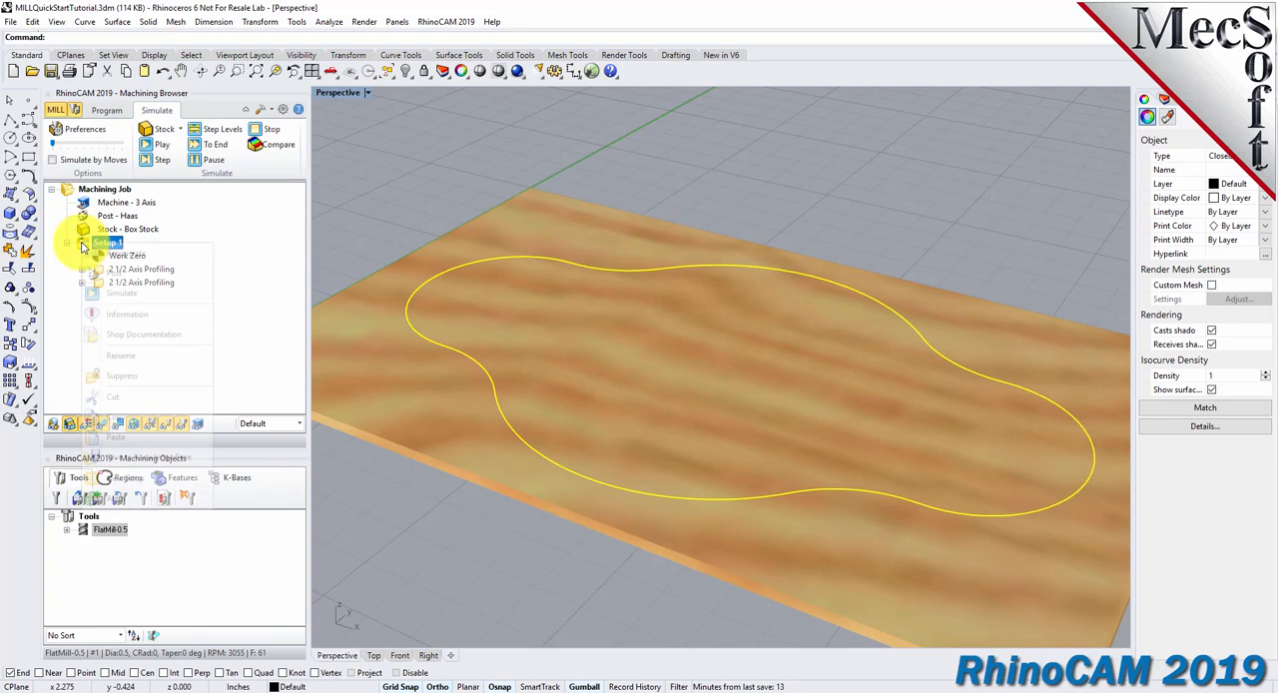
pyautogui.click(134, 277)
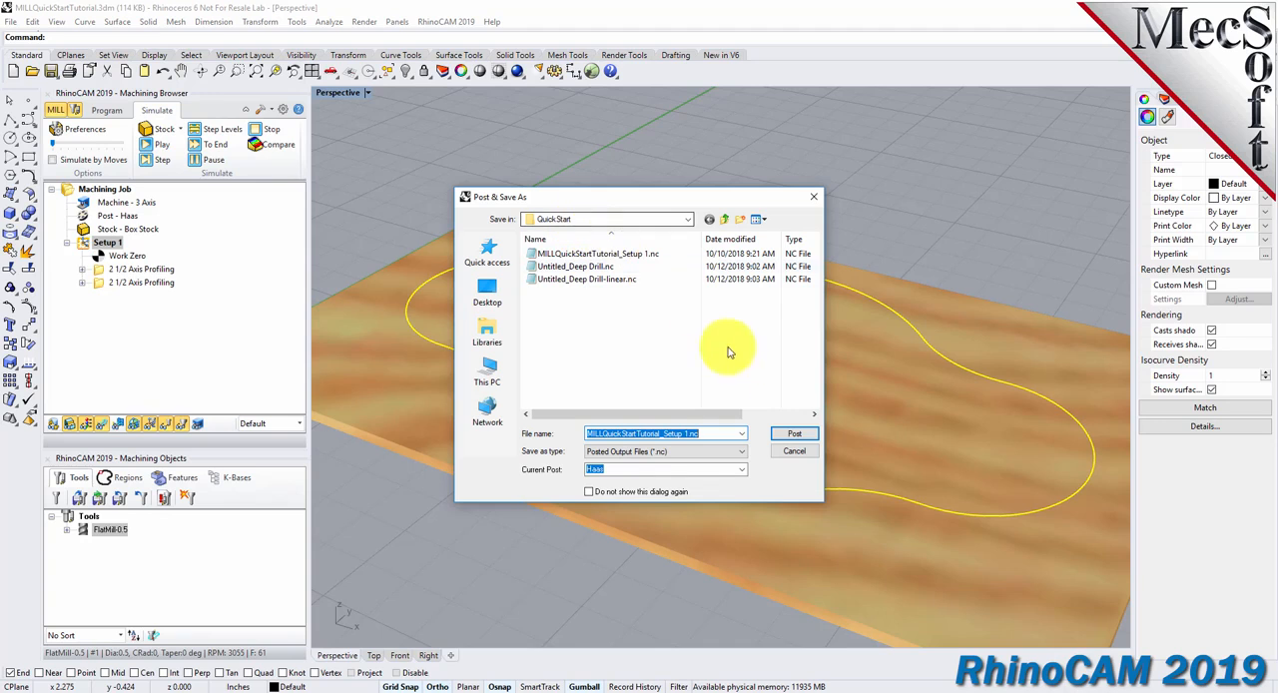
pyautogui.click(794, 435)
pyautogui.click(671, 354)
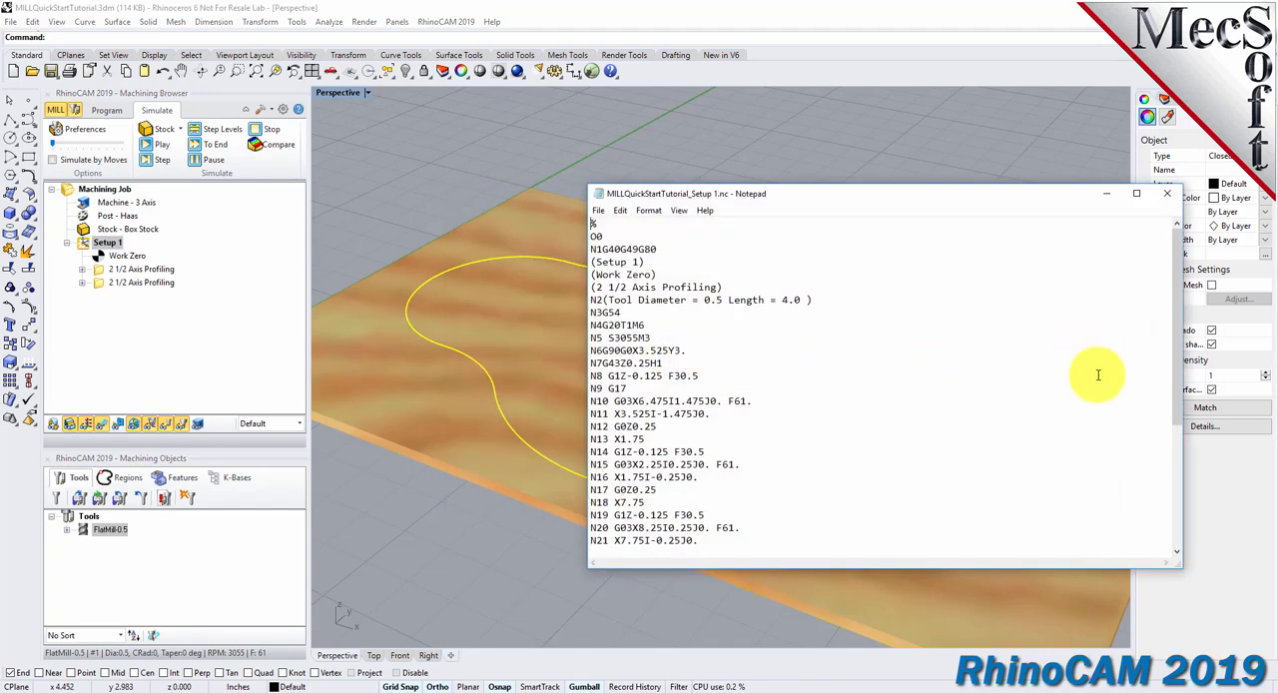
# Narrow the Notepad window, review the posted G-code for Setup 1, and close the file.
pyautogui.moveTo(1182, 355); pyautogui.dragTo(871, 364)
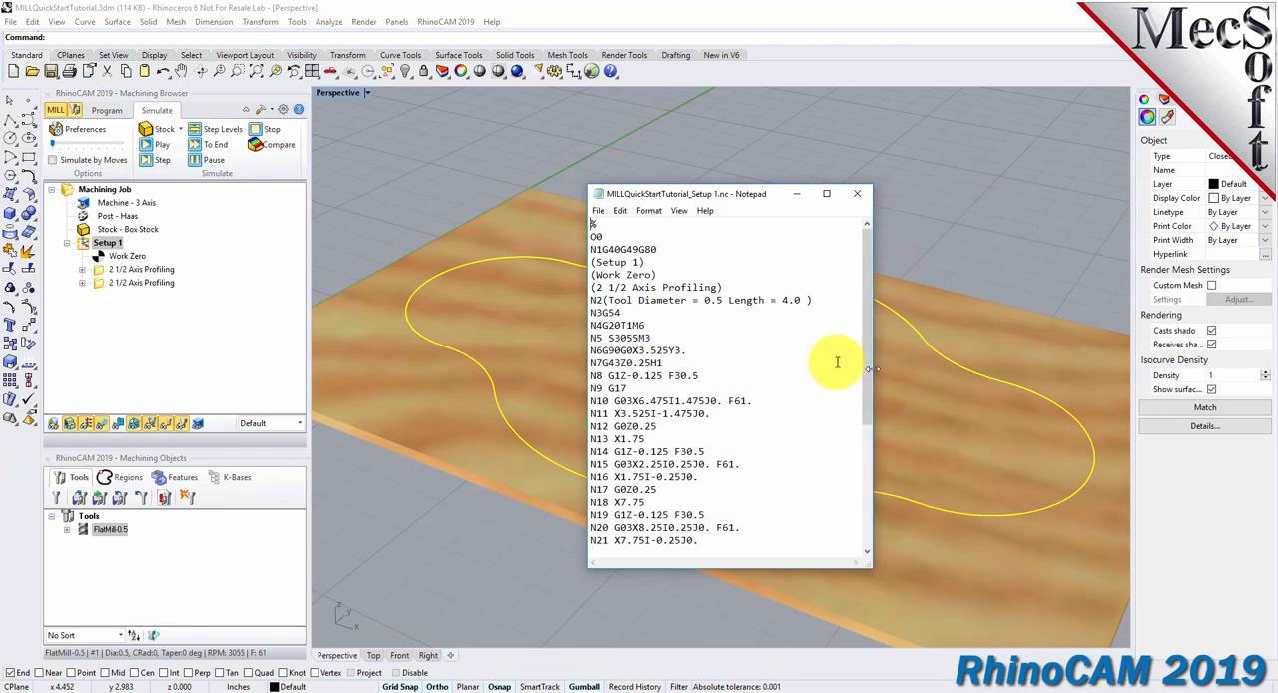
pyautogui.moveTo(865, 240); pyautogui.dragTo(874, 277)
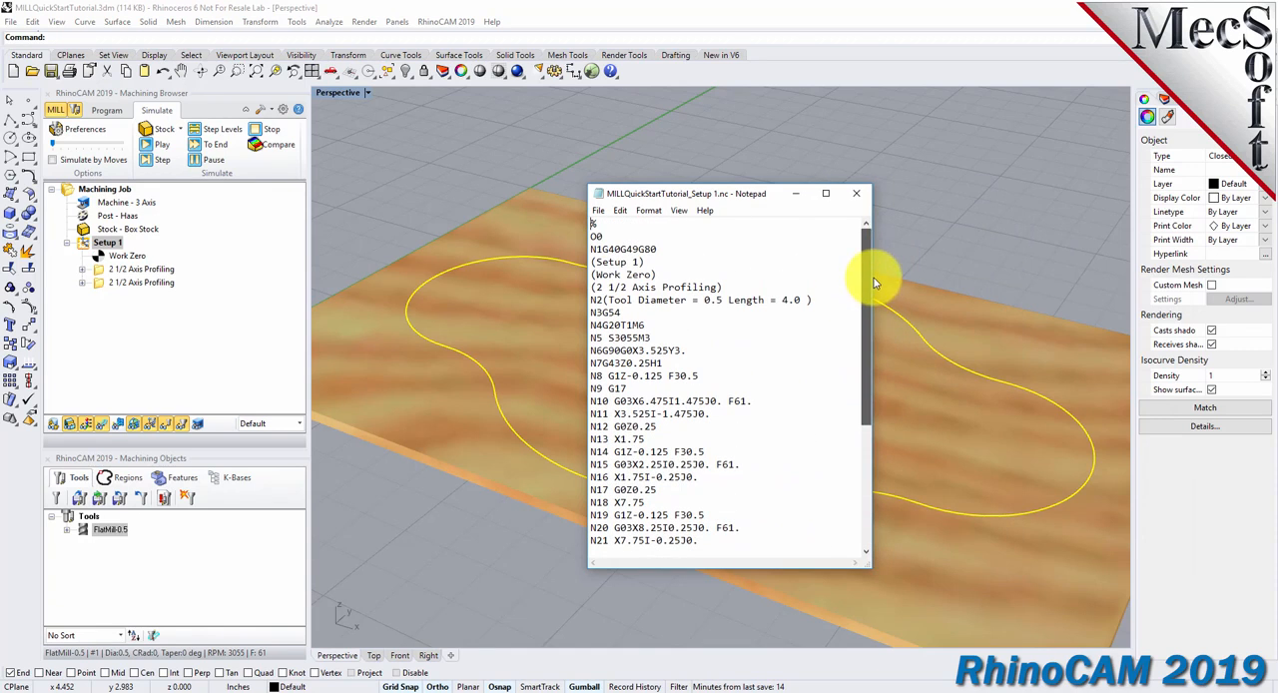
pyautogui.click(858, 197)
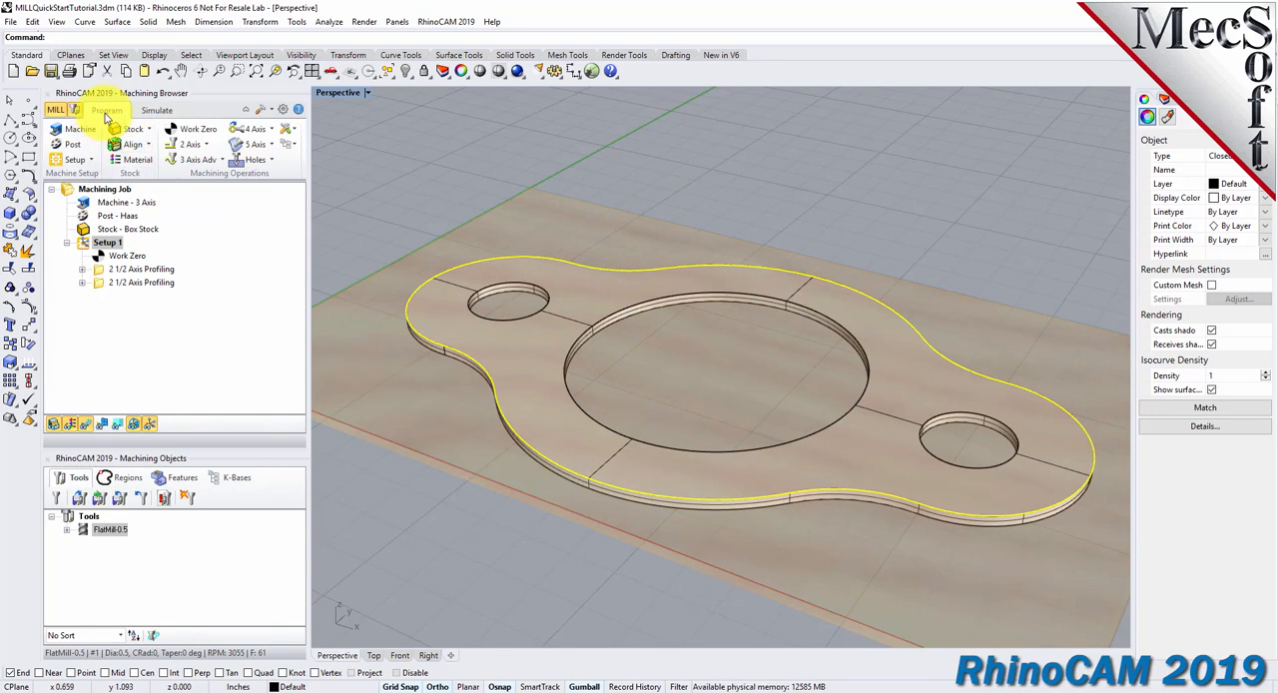
# Review the machining operations information for Setup 1, including cut feeds and machine times, and close it.
pyautogui.click(86, 247)
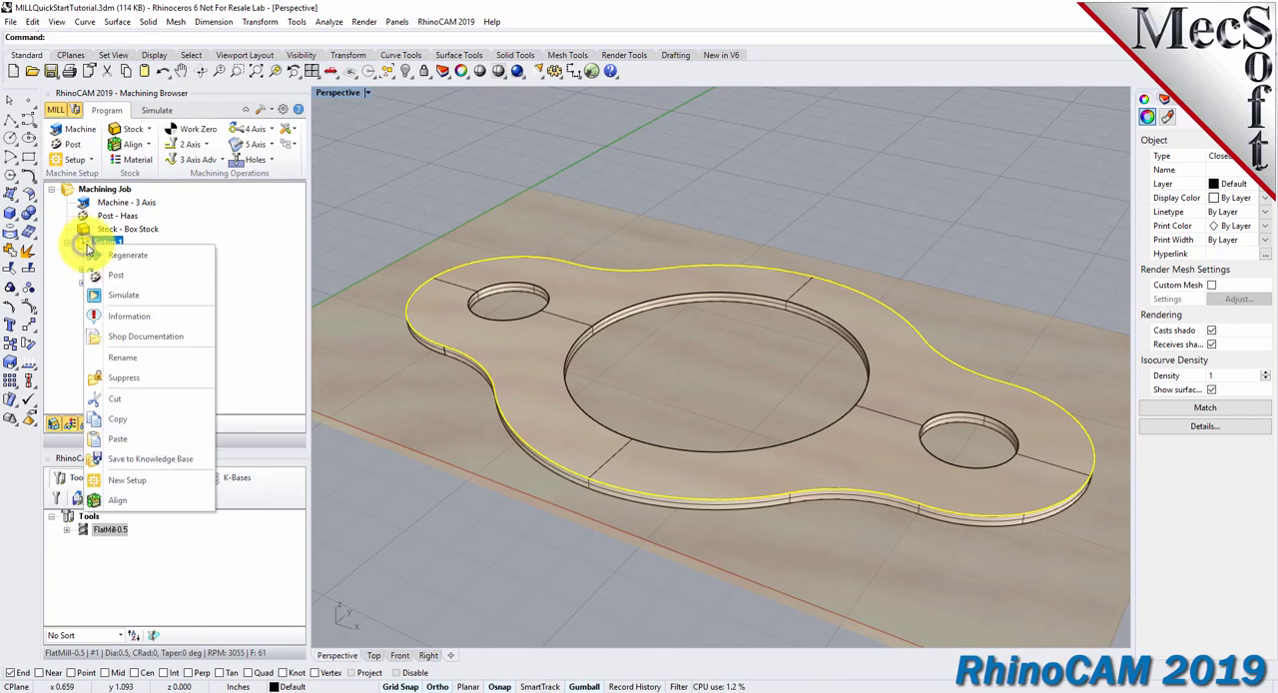
pyautogui.click(174, 320)
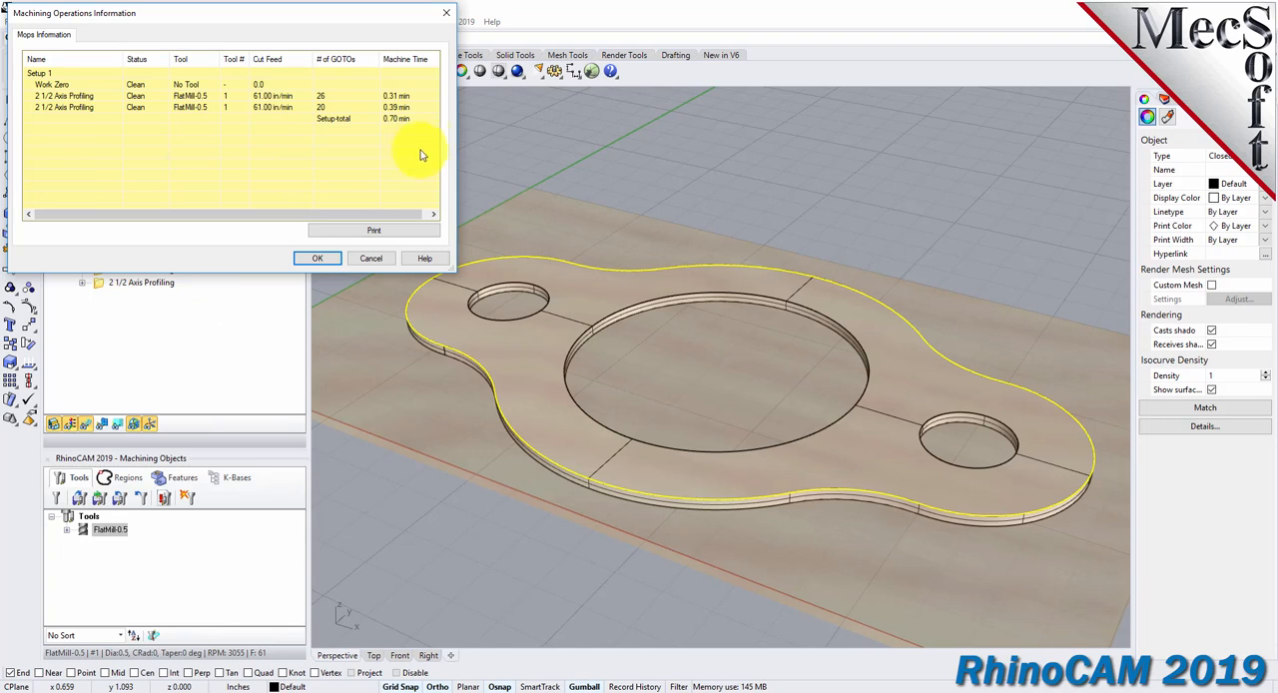
pyautogui.moveTo(201, 18); pyautogui.dragTo(477, 197)
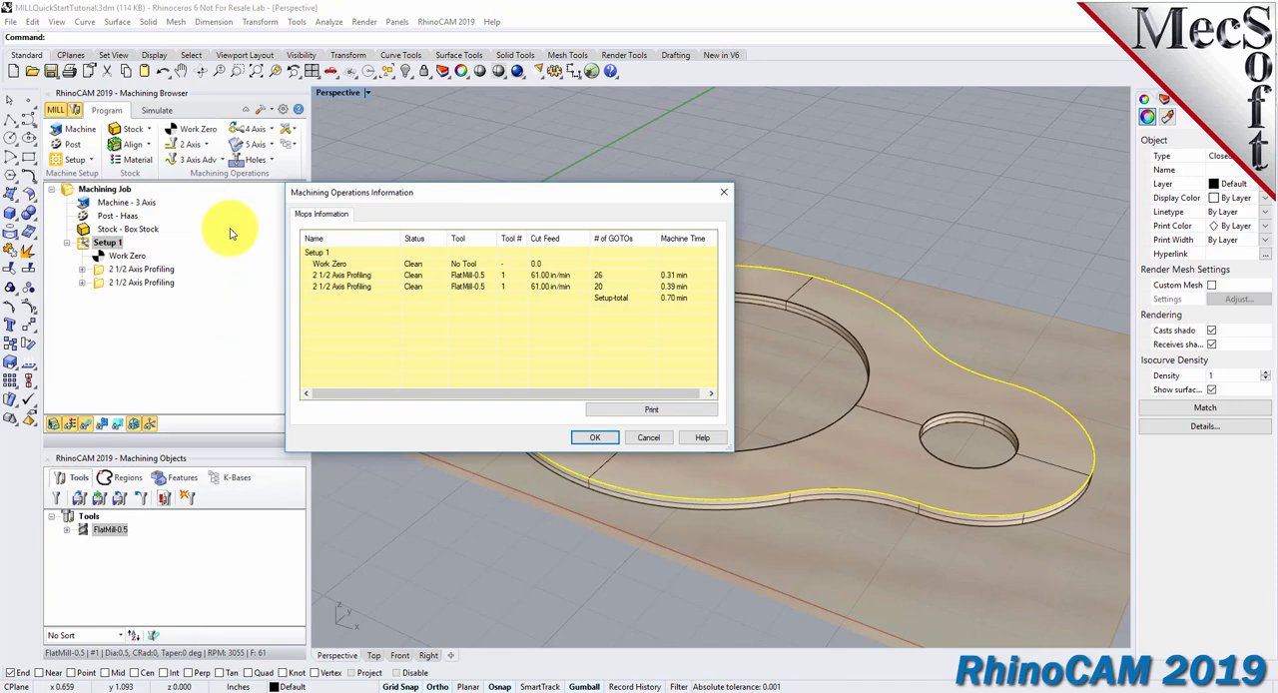
pyautogui.click(599, 438)
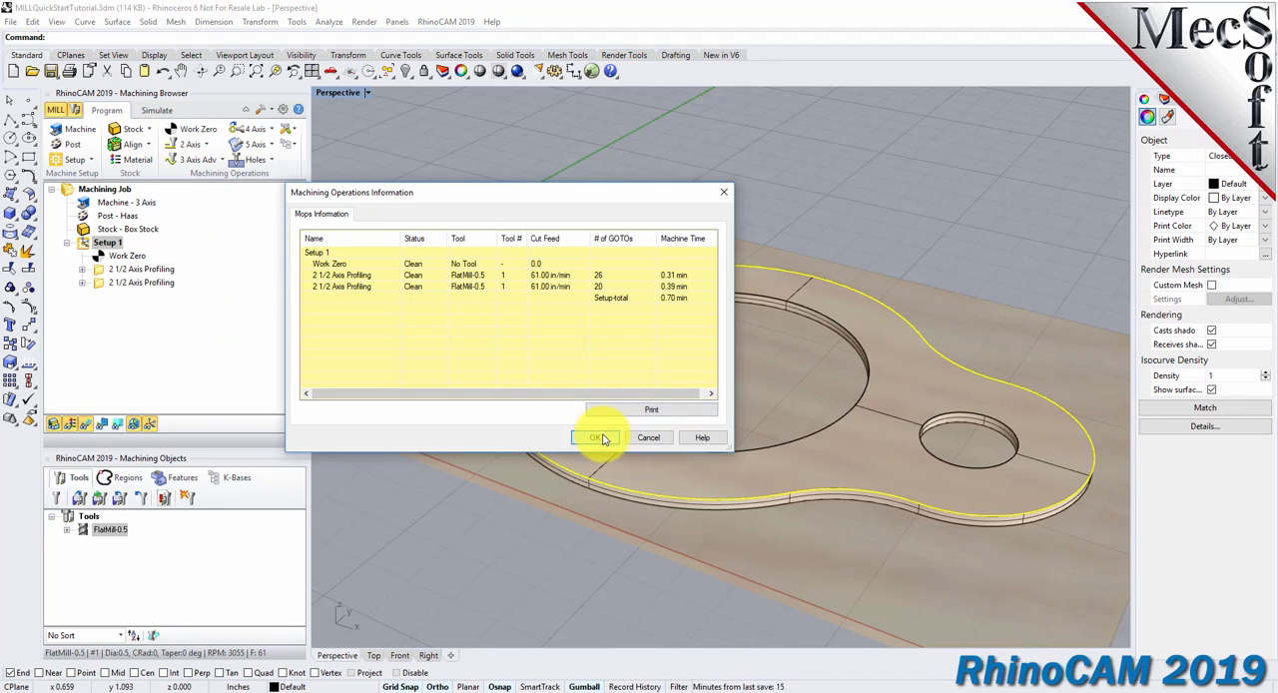
# Deselect the part's outer edge and save shop documentation for Setup 1 as MILLQuickStartTutorial.htm using the Template1 output template.
pyautogui.click(394, 470)
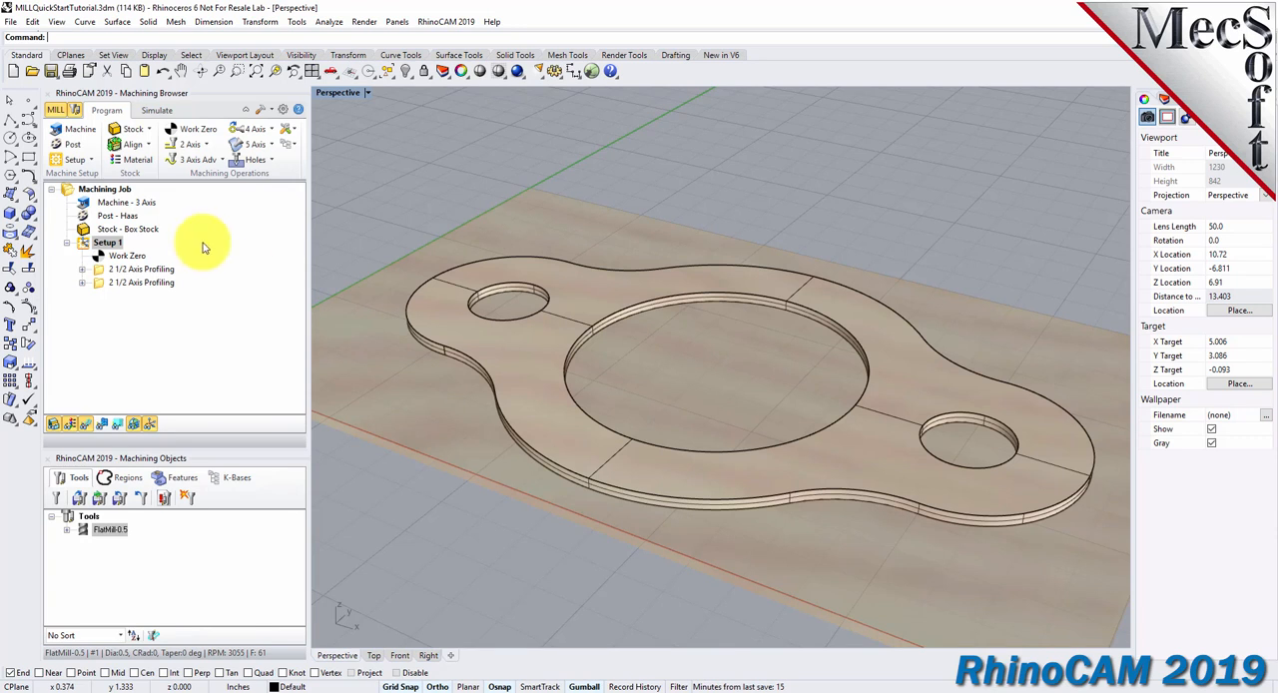
pyautogui.rightClick(103, 243)
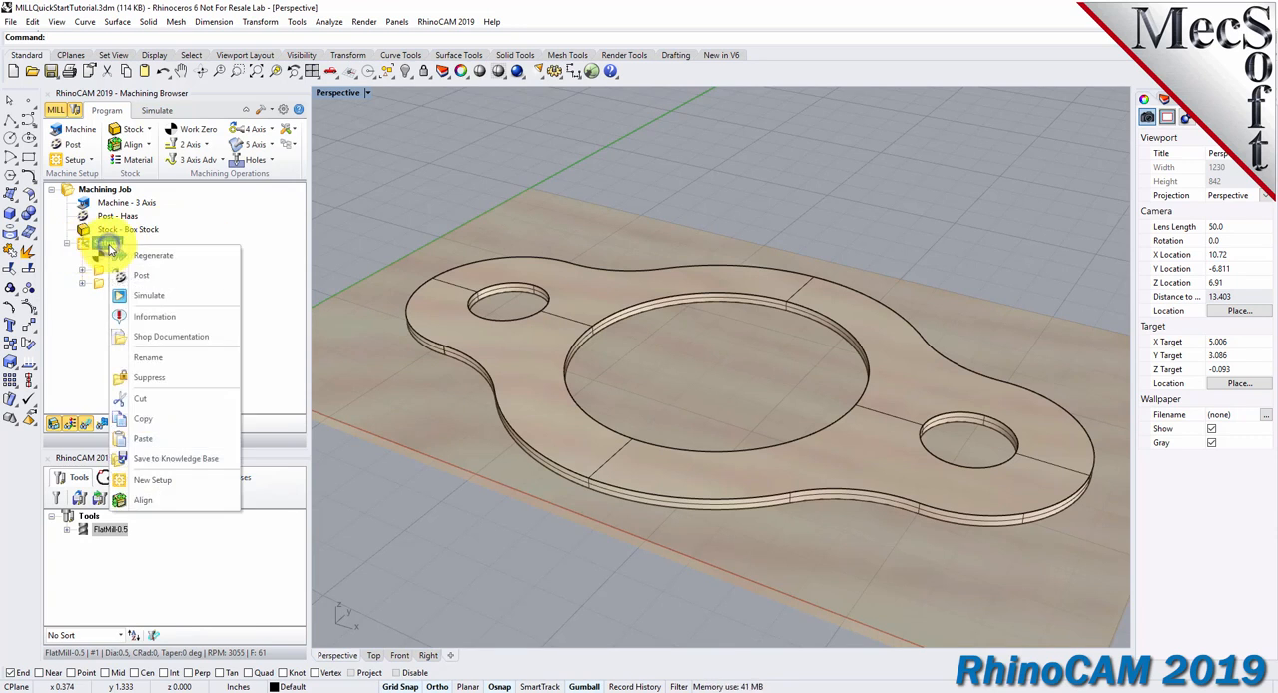
pyautogui.click(218, 342)
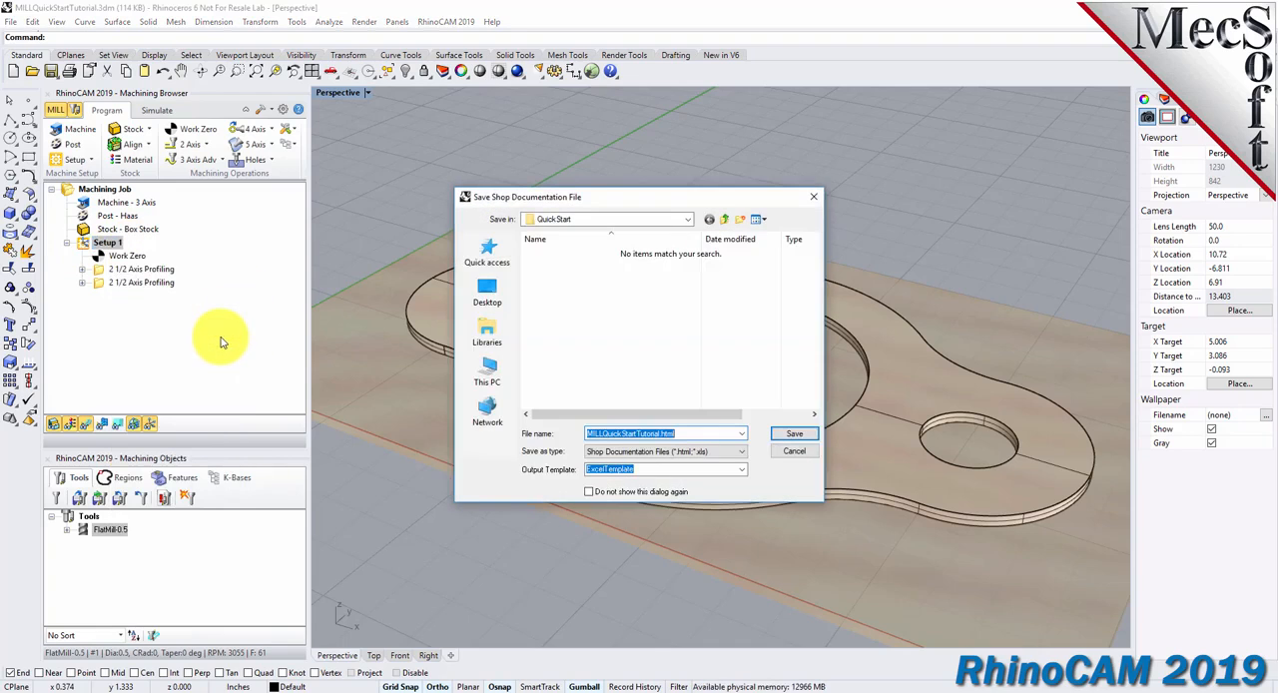
pyautogui.click(726, 465)
pyautogui.click(744, 475)
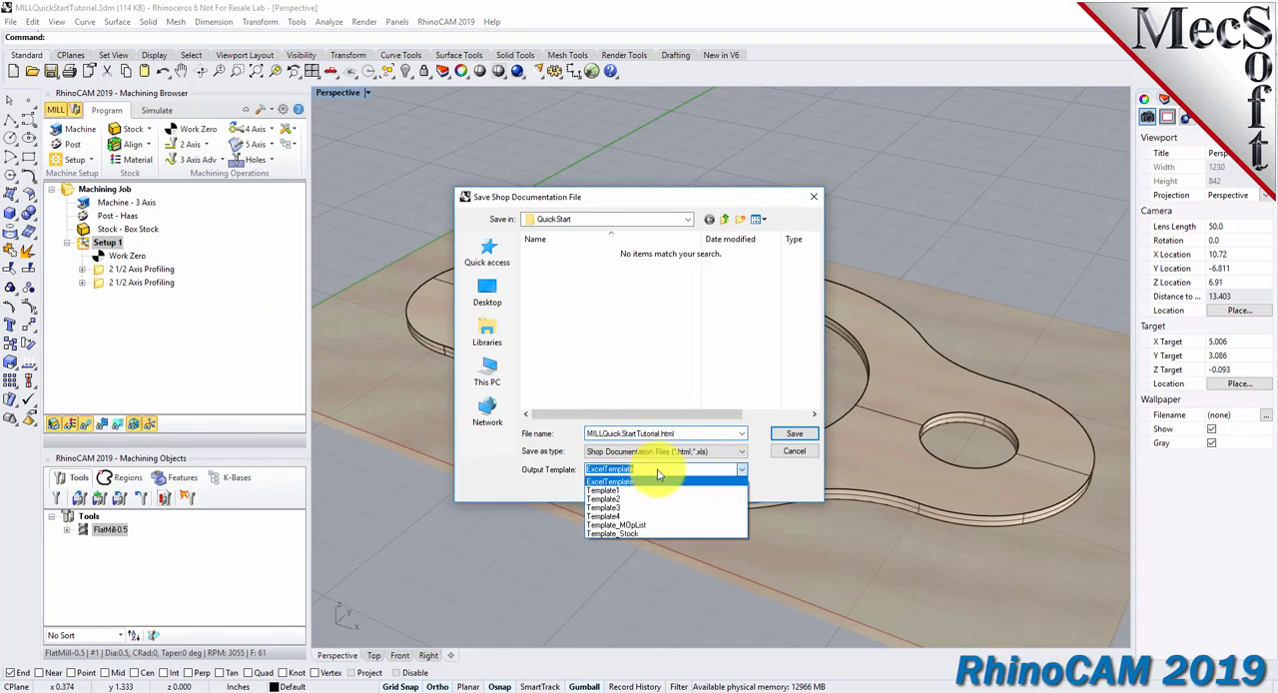
pyautogui.click(616, 495)
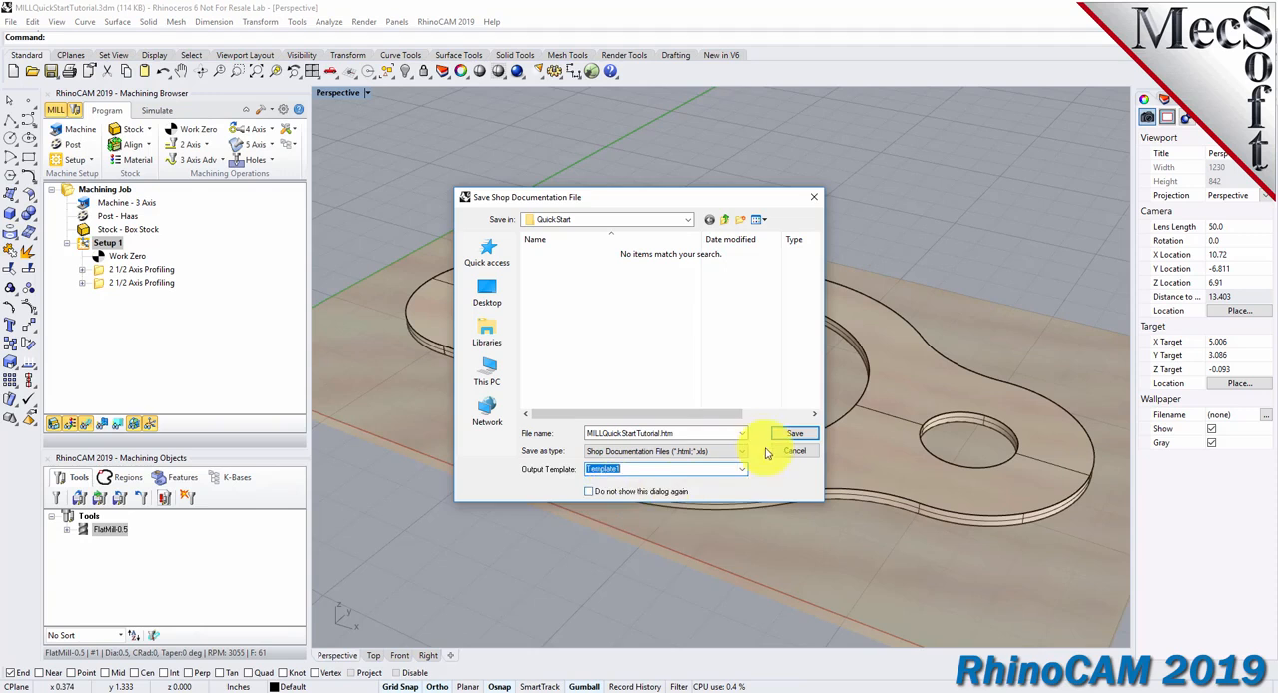
pyautogui.click(793, 434)
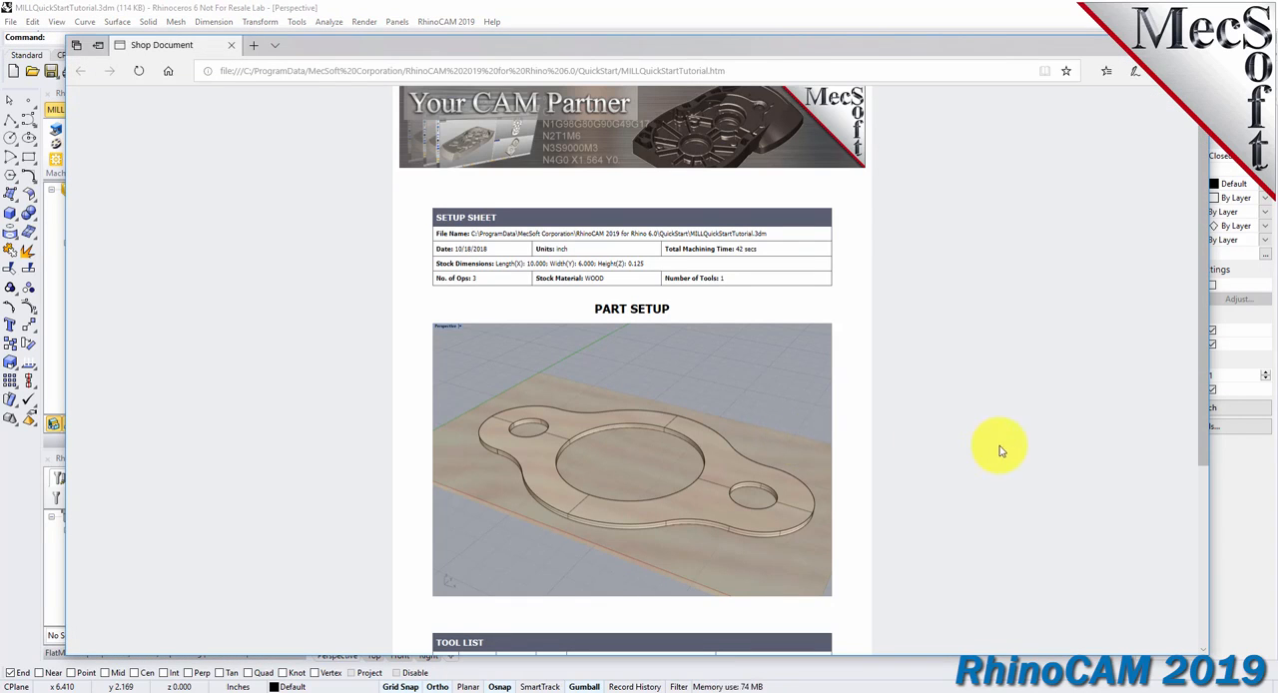
# Examine the shop document's stock dimensions, part setup image, tool list and machine operations list beside the model.
pyautogui.moveTo(1205, 258); pyautogui.dragTo(1205, 379)
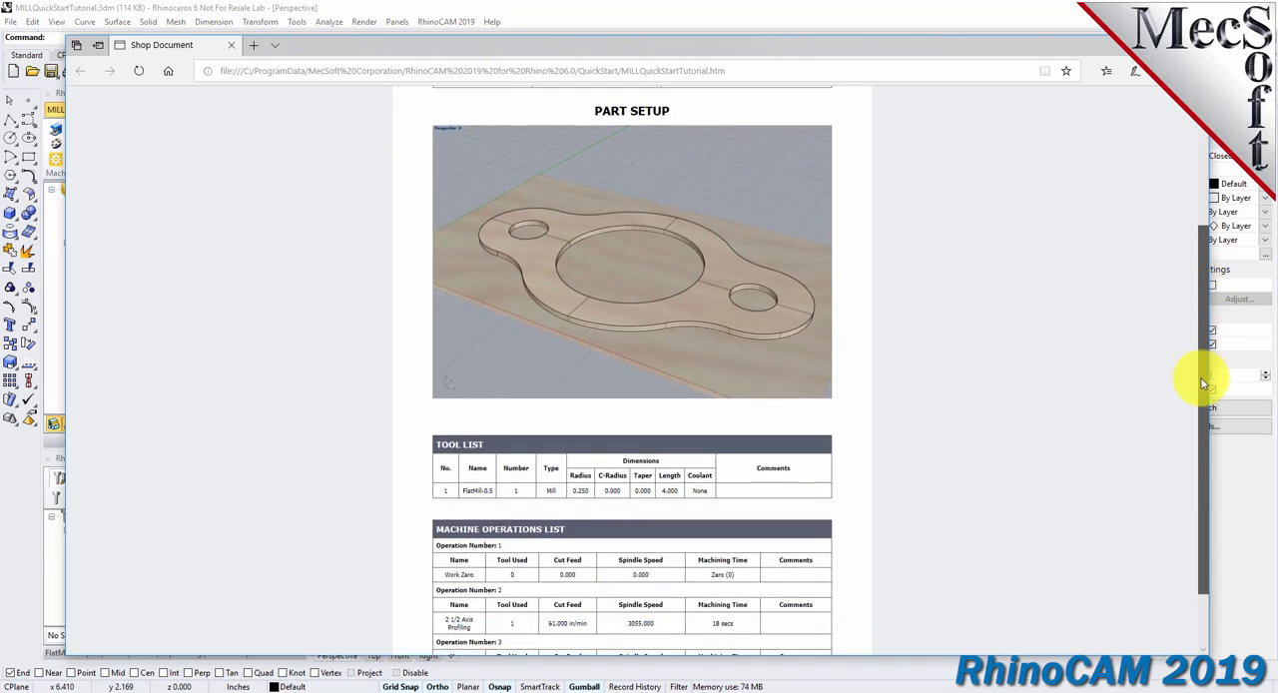
pyautogui.moveTo(64, 320); pyautogui.dragTo(533, 319)
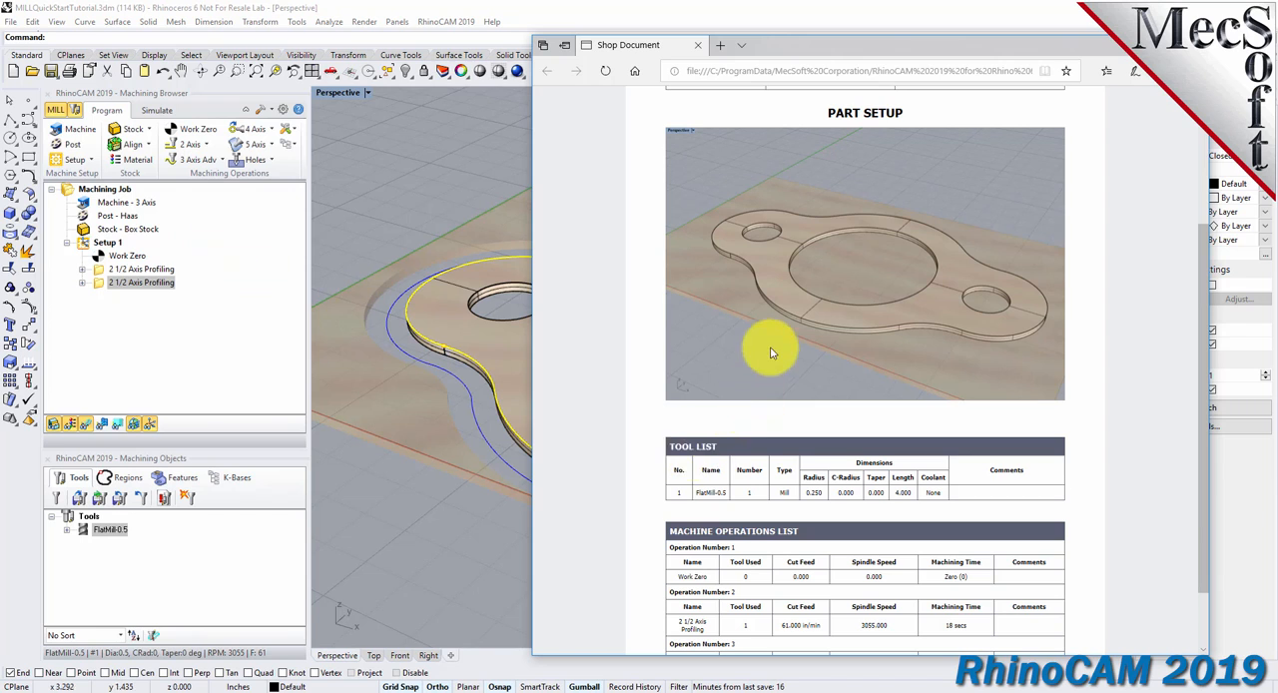
pyautogui.scroll(-1, 765, 350)
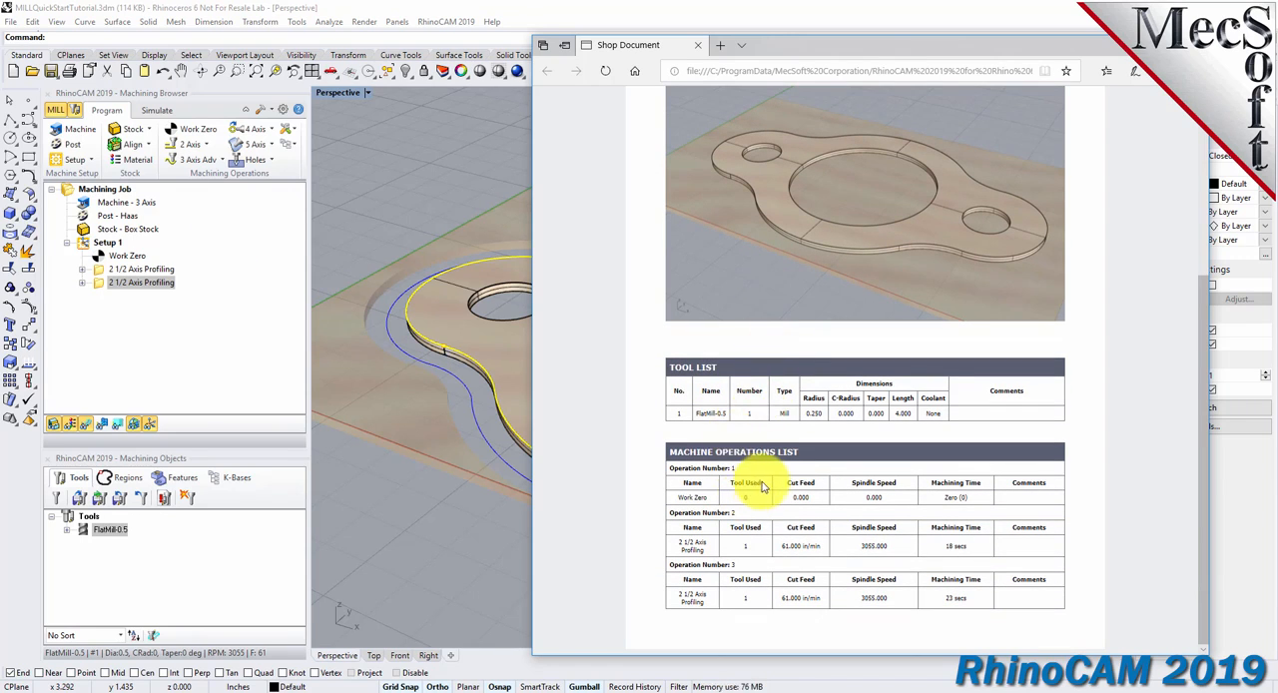
pyautogui.scroll(3, 770, 481)
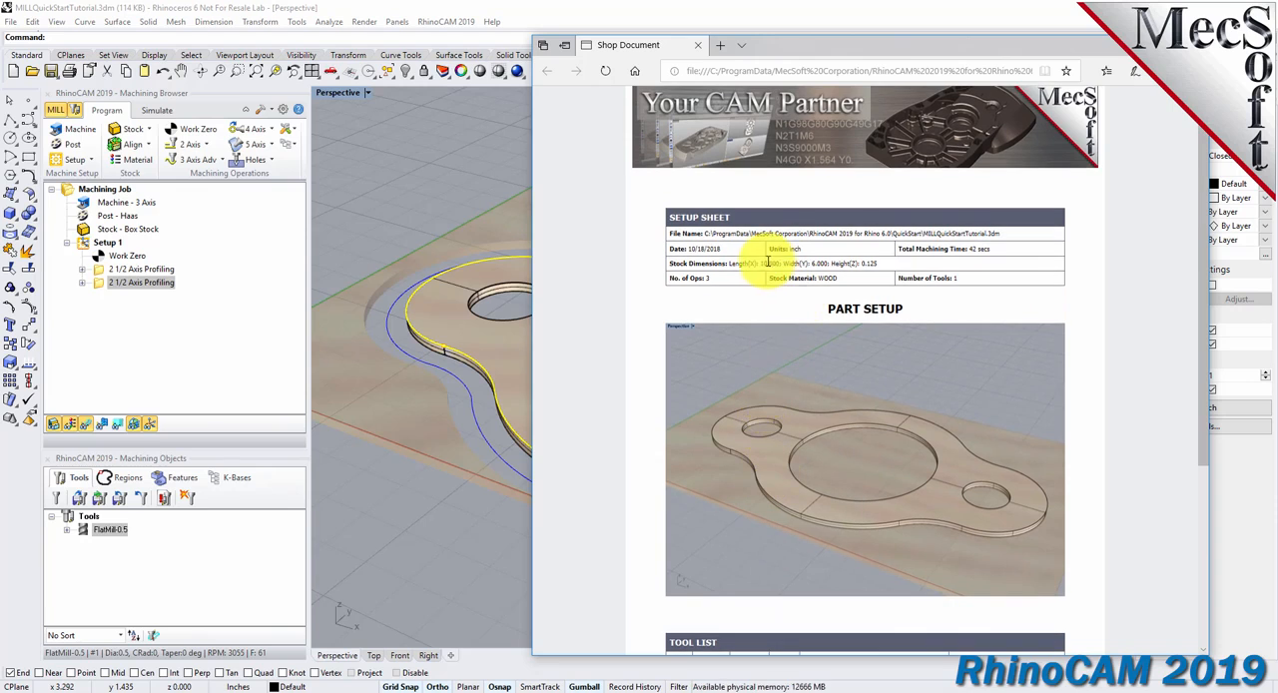
pyautogui.moveTo(671, 262); pyautogui.dragTo(903, 264)
pyautogui.scroll(-3, 814, 343)
pyautogui.scroll(-1, 814, 344)
pyautogui.moveTo(669, 366); pyautogui.dragTo(738, 391)
pyautogui.moveTo(664, 451); pyautogui.dragTo(799, 453)
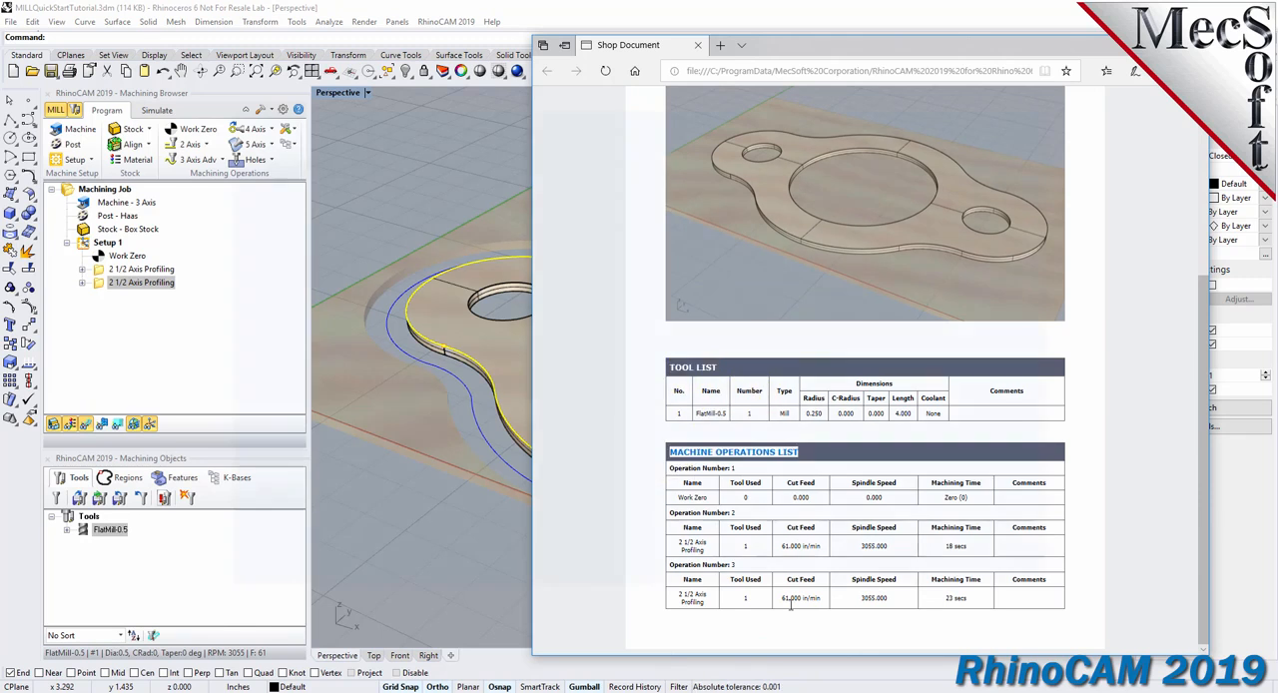